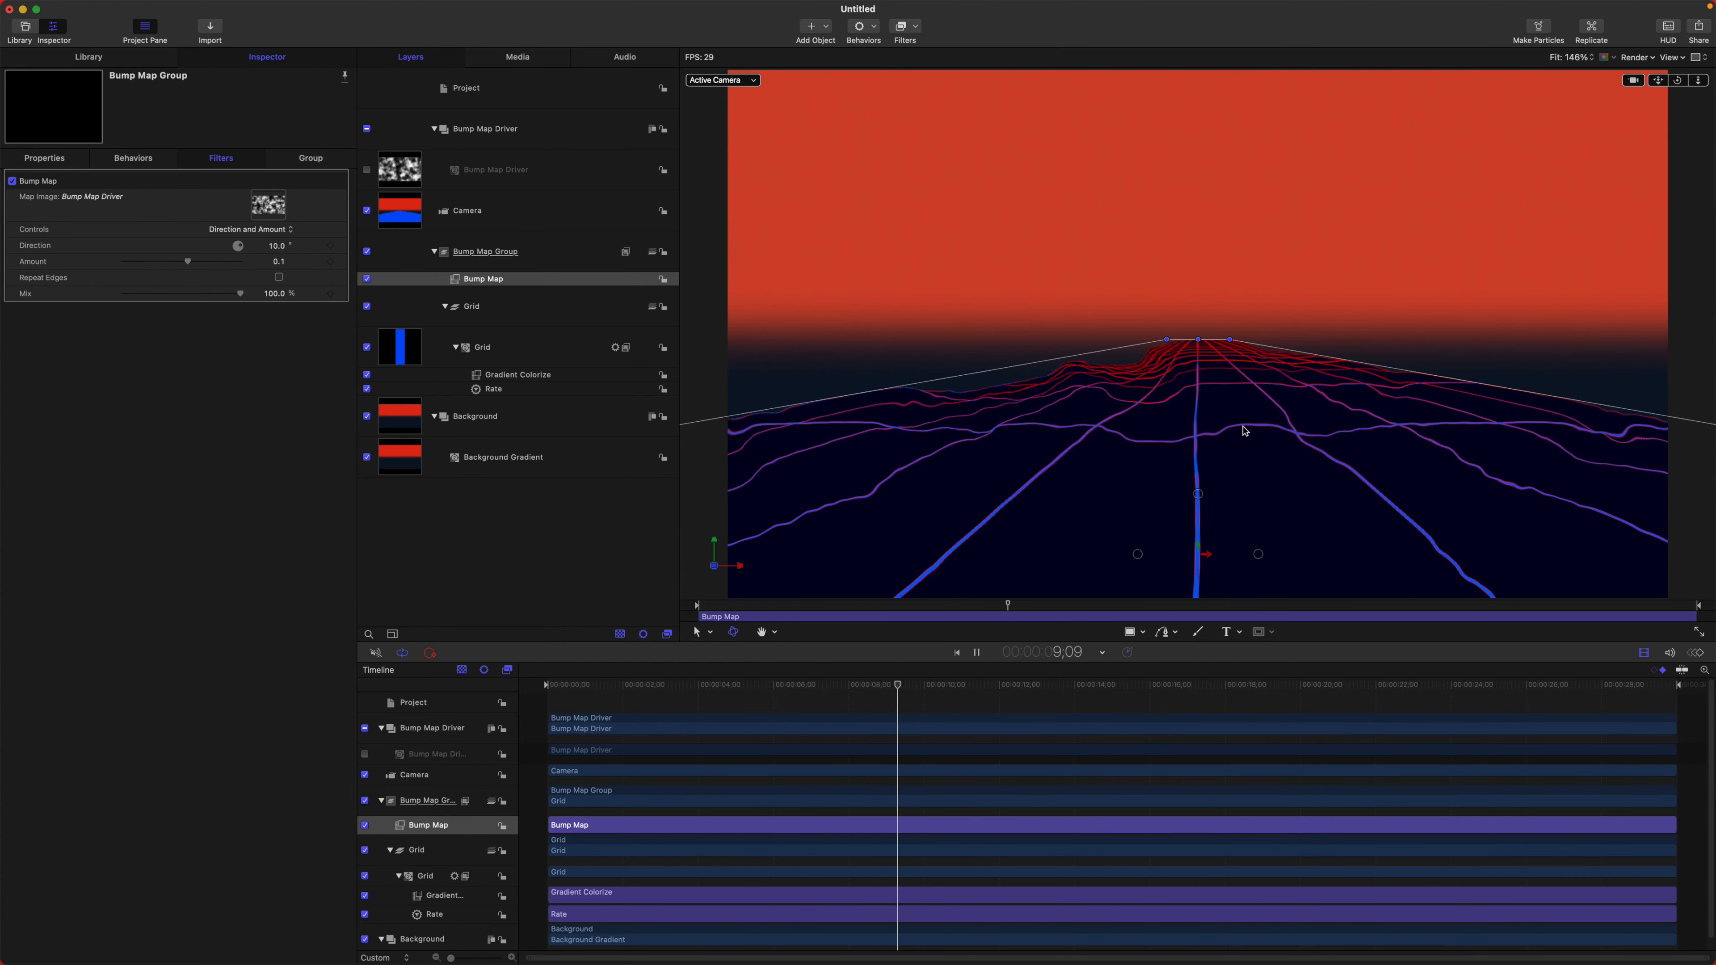
Step: Add a Link parameter behavior to the Y Offset of the Bump Map Driver generator
{"action": "left_click_drag", "start_coordinate": [850, 666], "coordinate": [944, 617]}
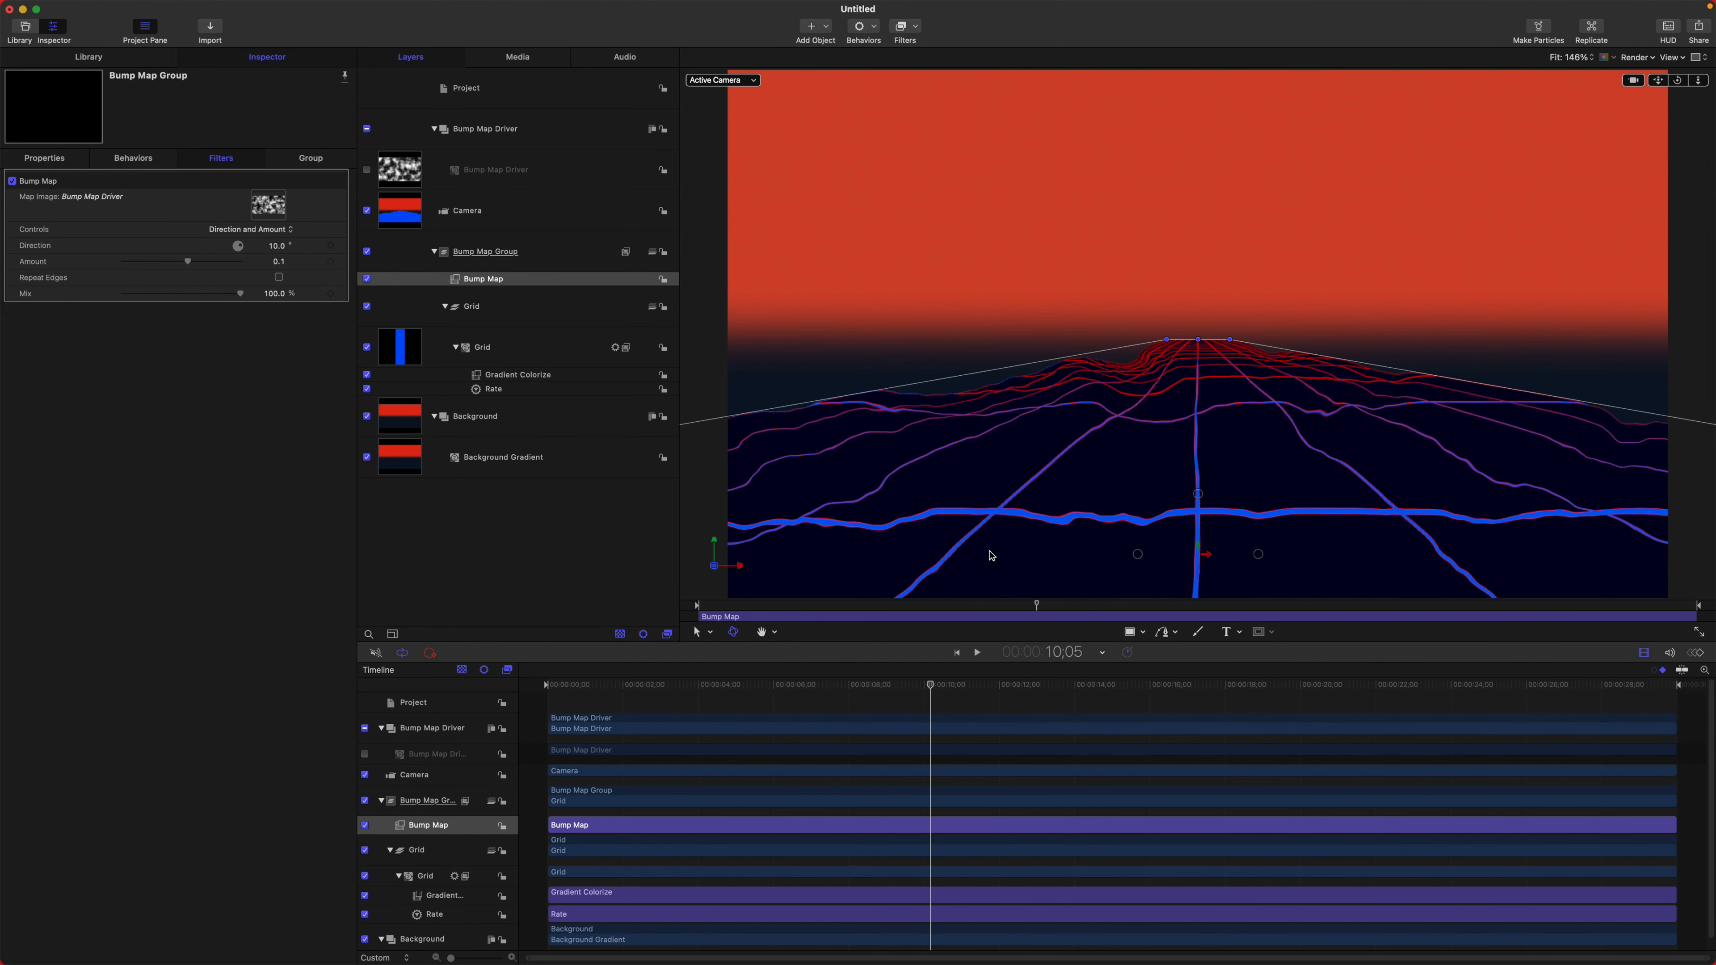
{"action": "left_click_drag", "start_coordinate": [930, 693], "coordinate": [424, 671]}
{"action": "left_click", "coordinate": [479, 172]}
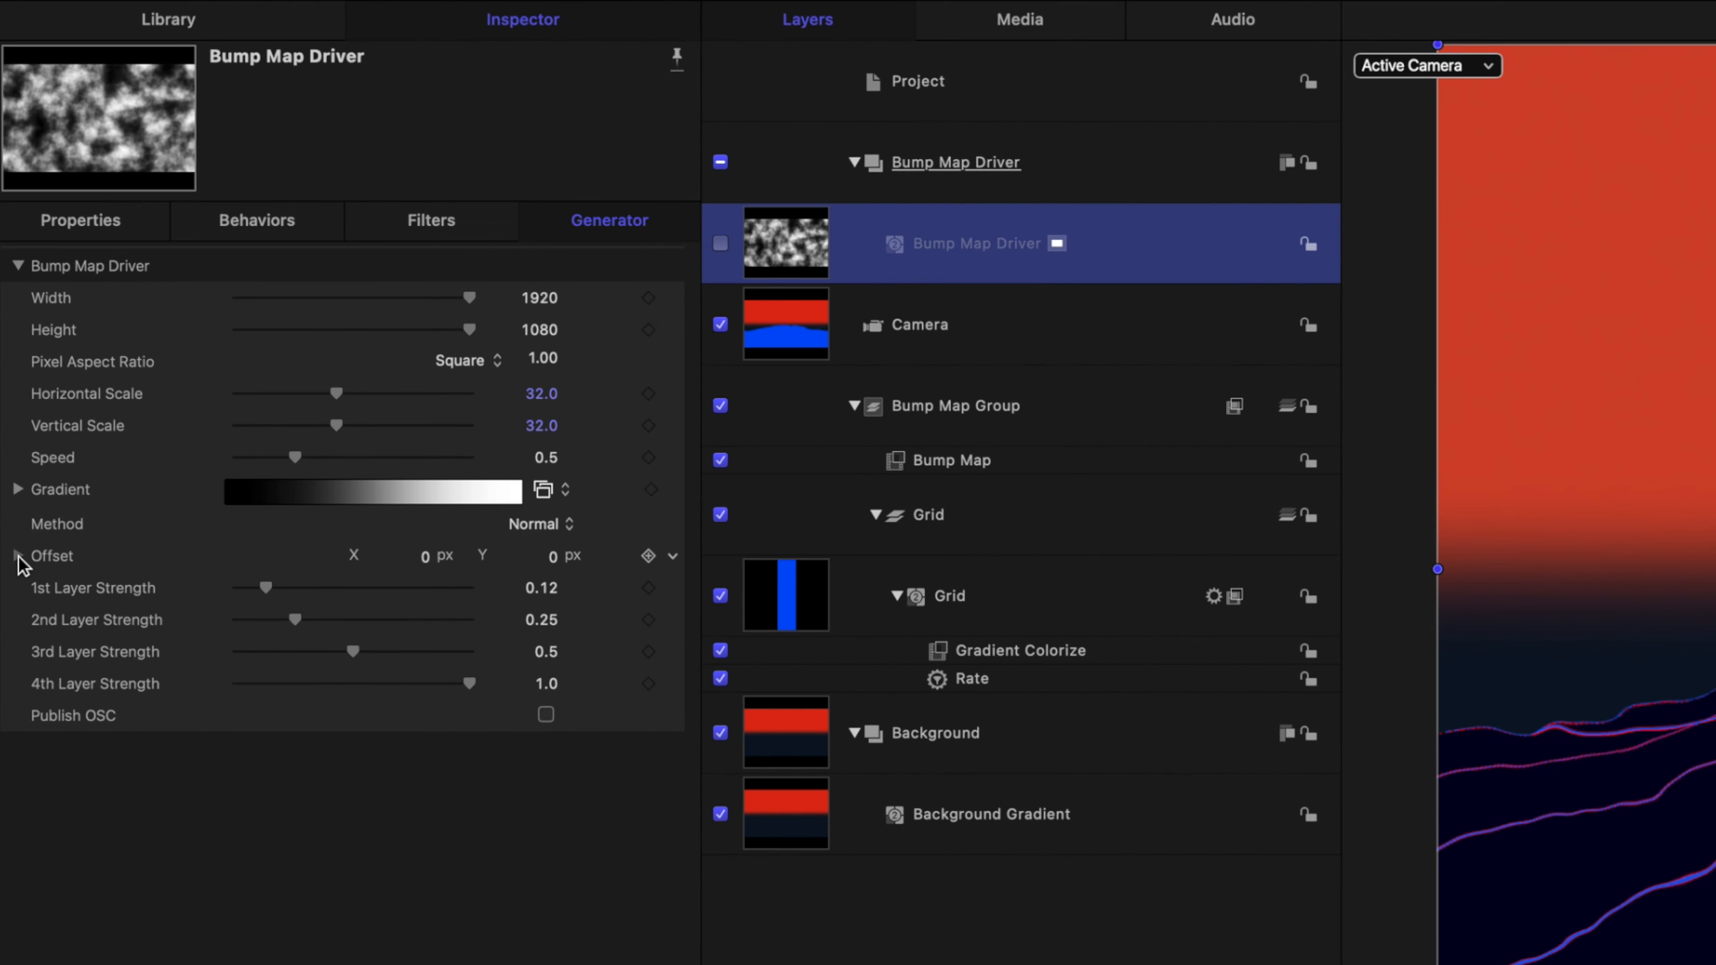
{"action": "left_click", "coordinate": [18, 556]}
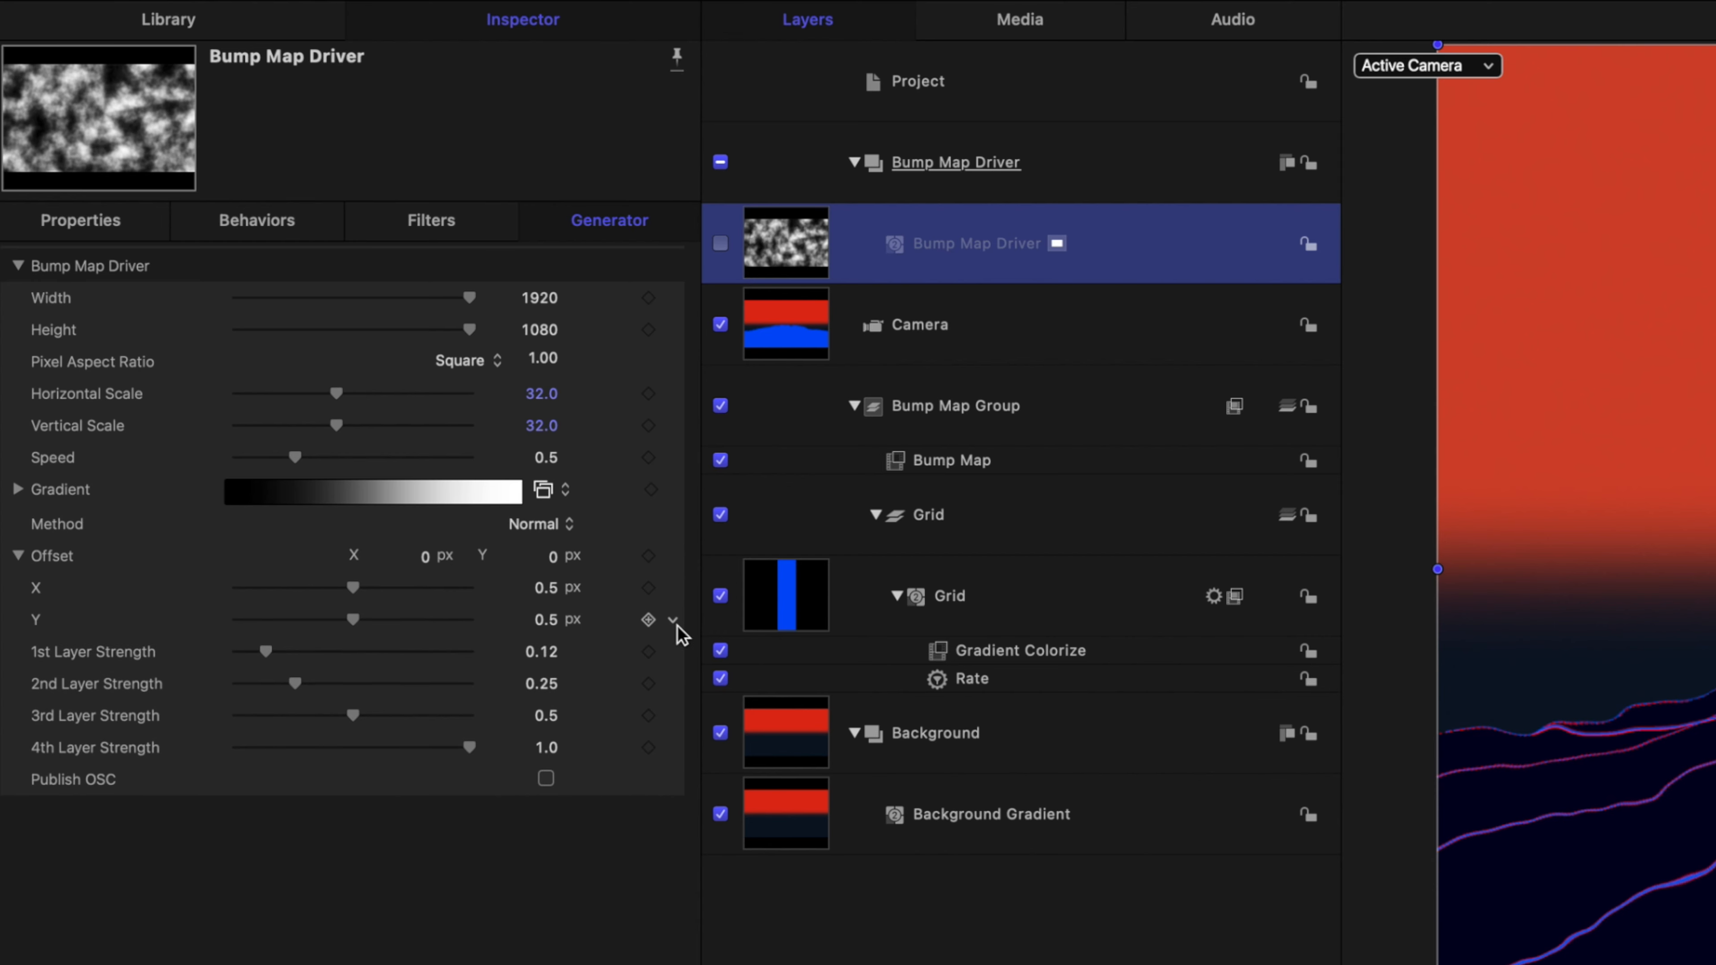
{"action": "left_click", "coordinate": [675, 620]}
{"action": "mouse_move", "coordinate": [895, 899]}
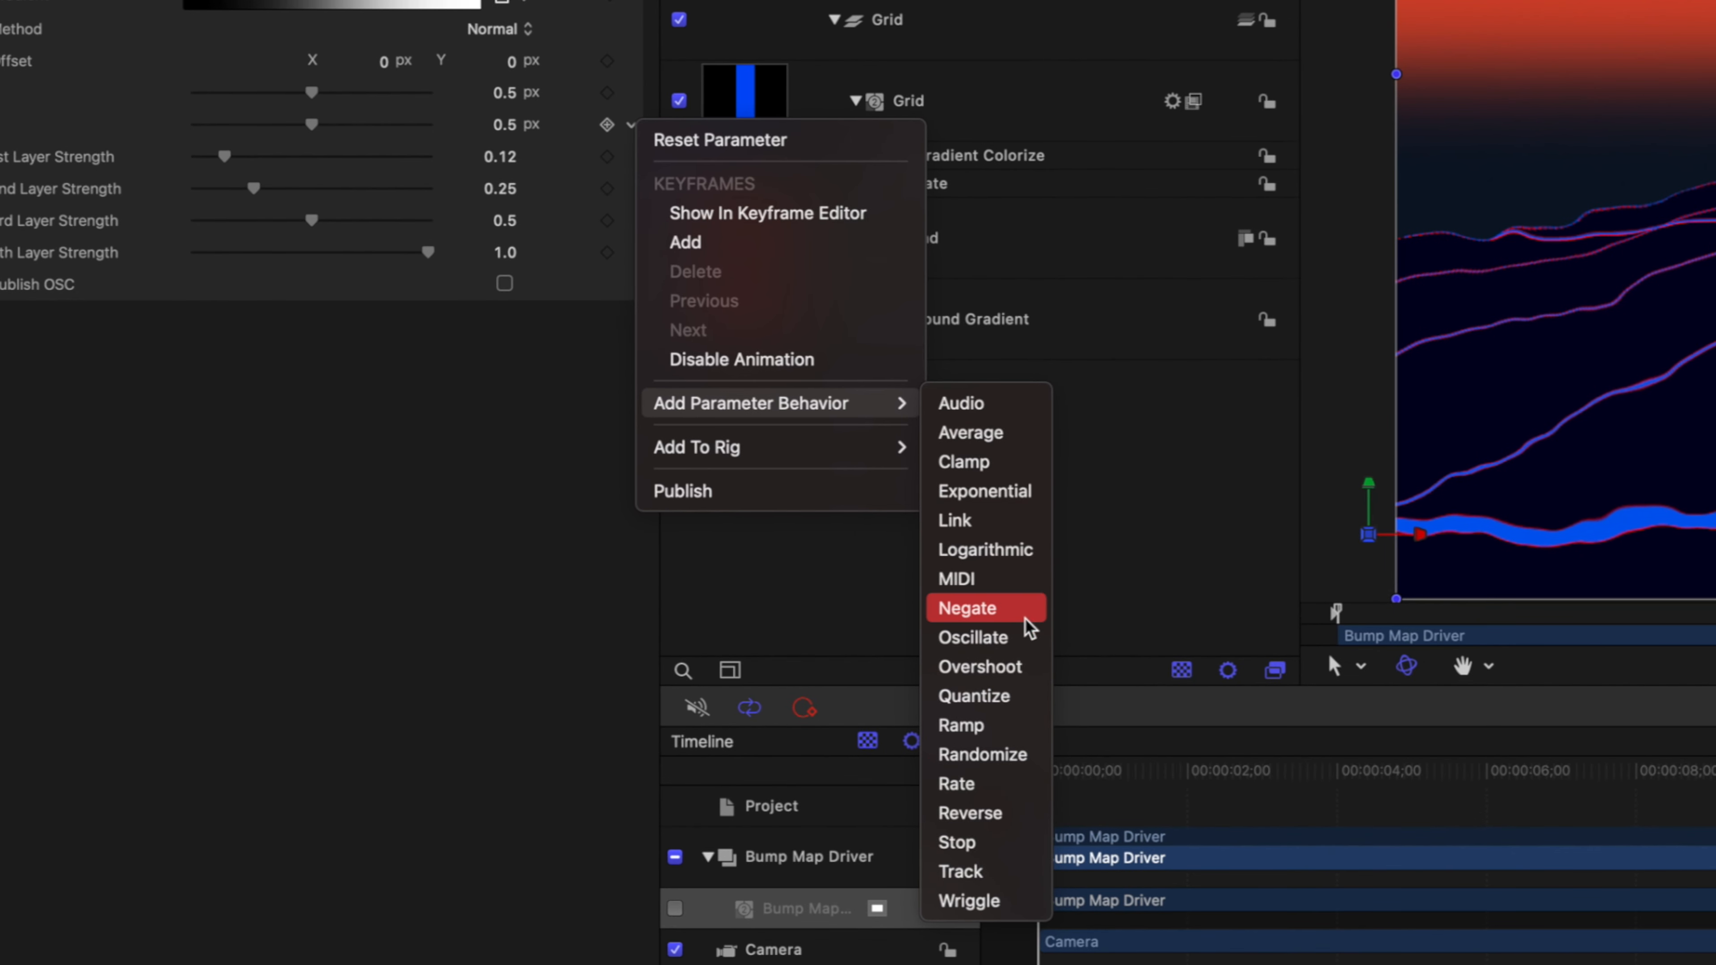
{"action": "left_click", "coordinate": [991, 534]}
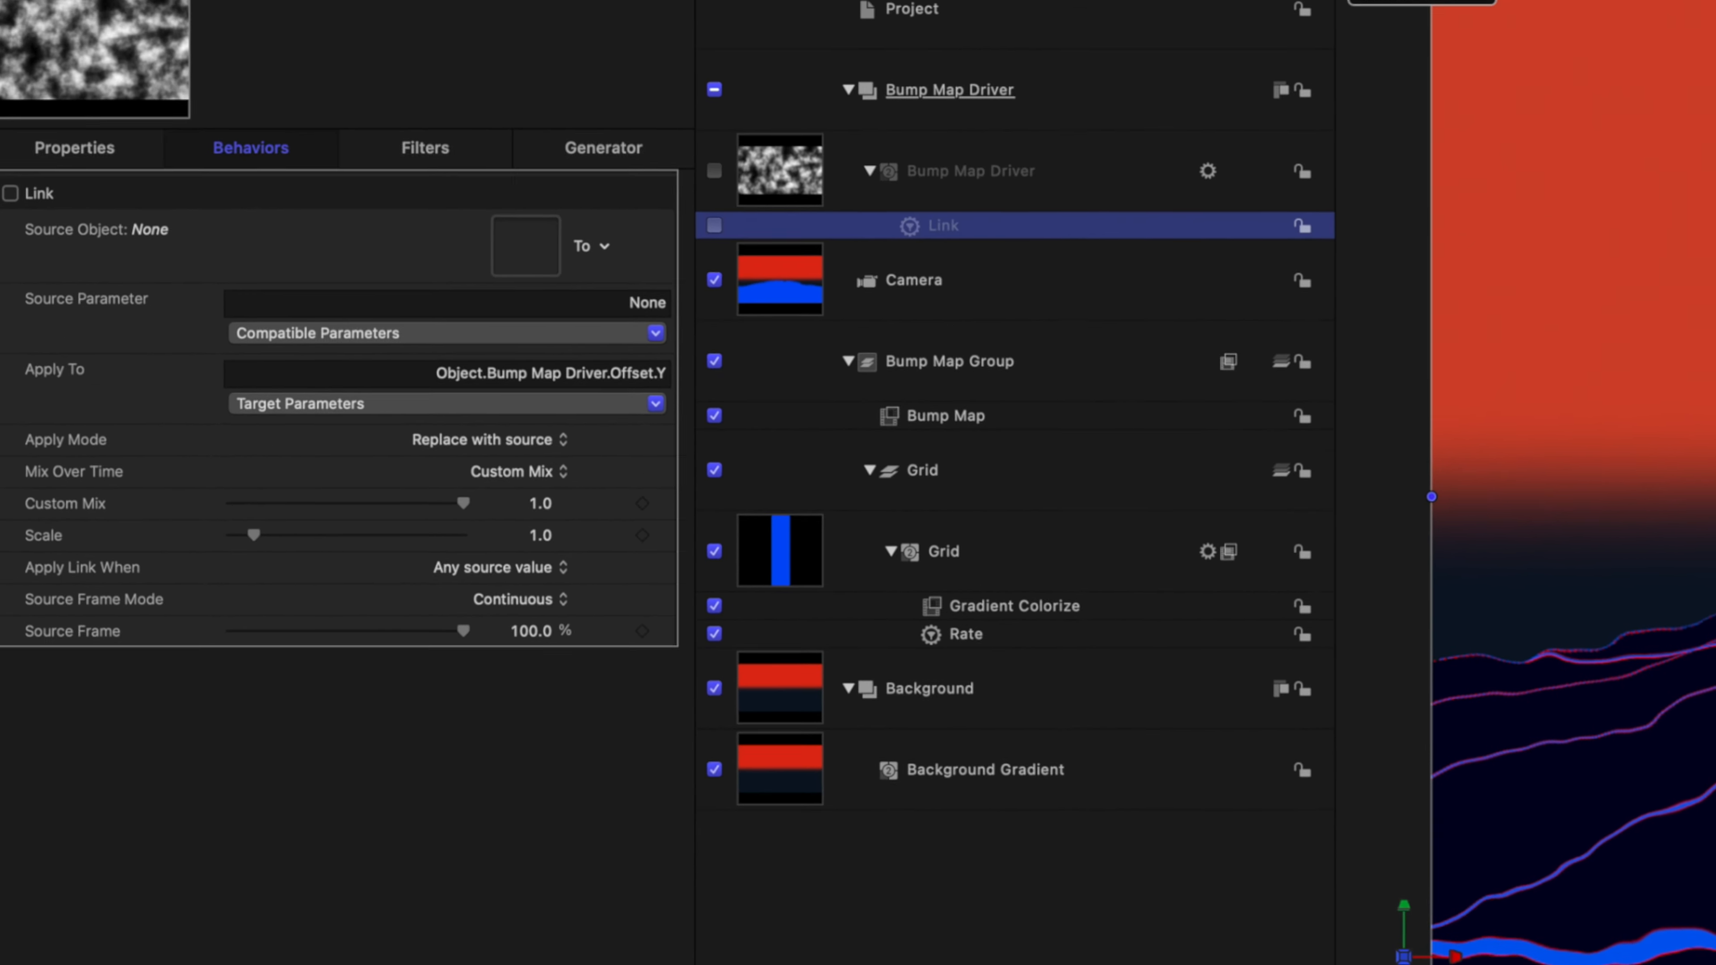
Step: Set the Grid generator as the Link's source object with its Offset Y as source parameter, and play the animation
{"action": "left_click_drag", "start_coordinate": [804, 617], "coordinate": [539, 328]}
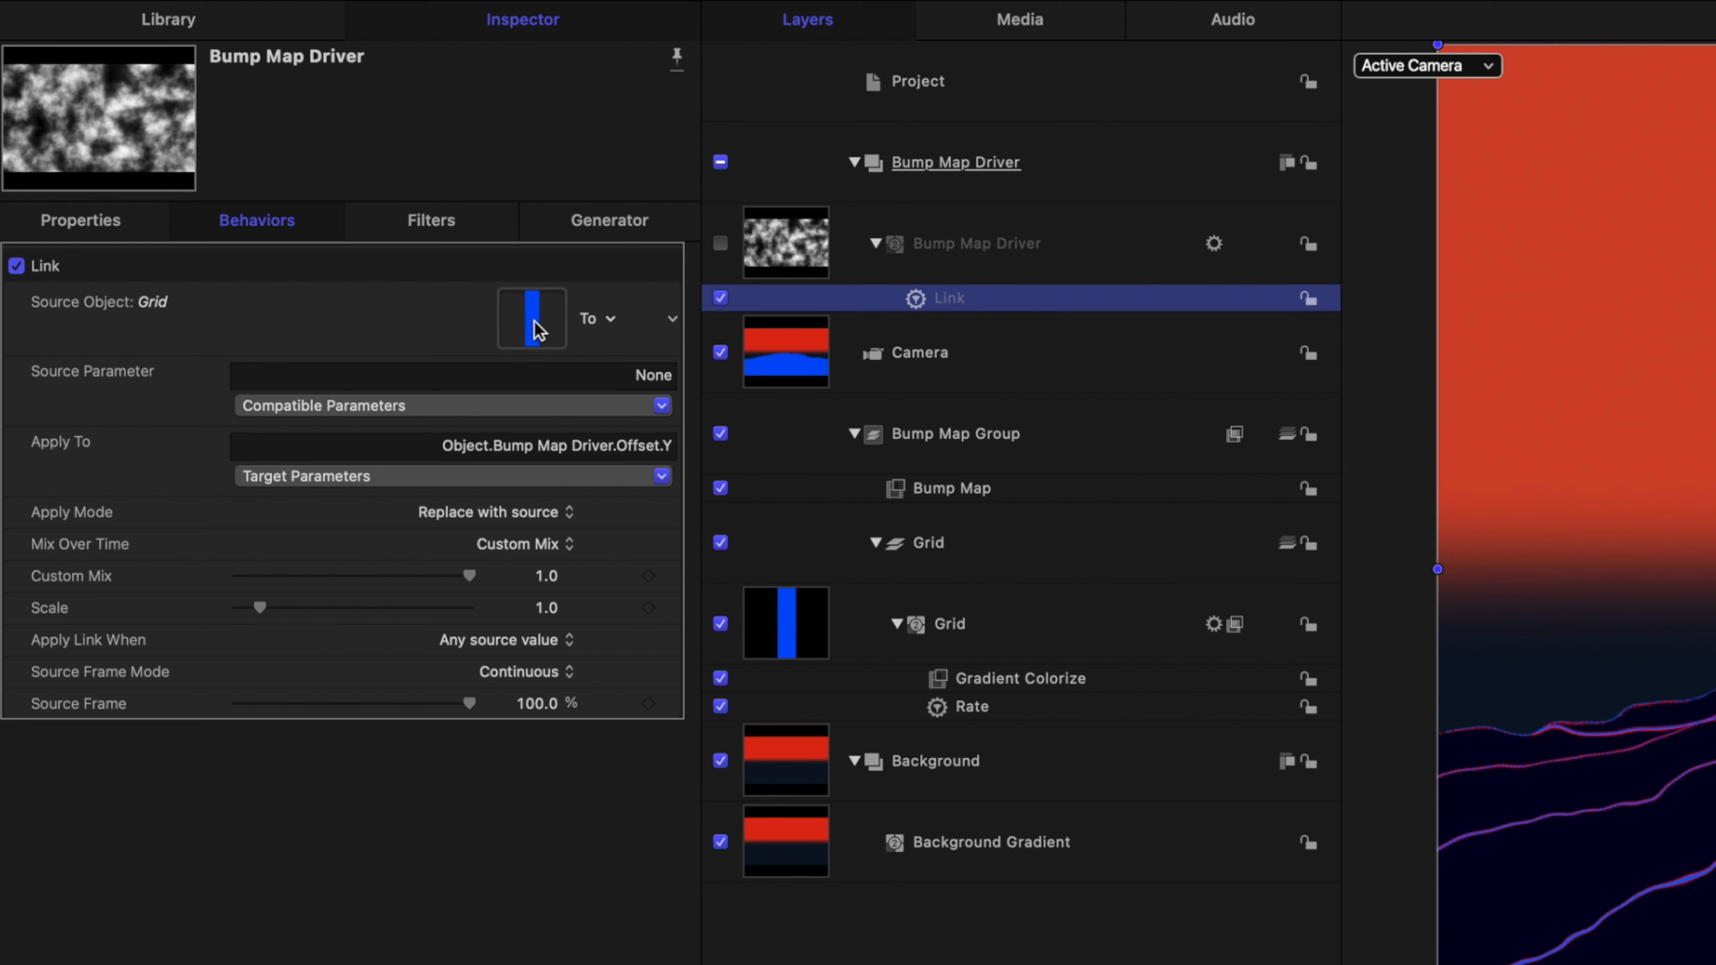
{"action": "left_click", "coordinate": [333, 407]}
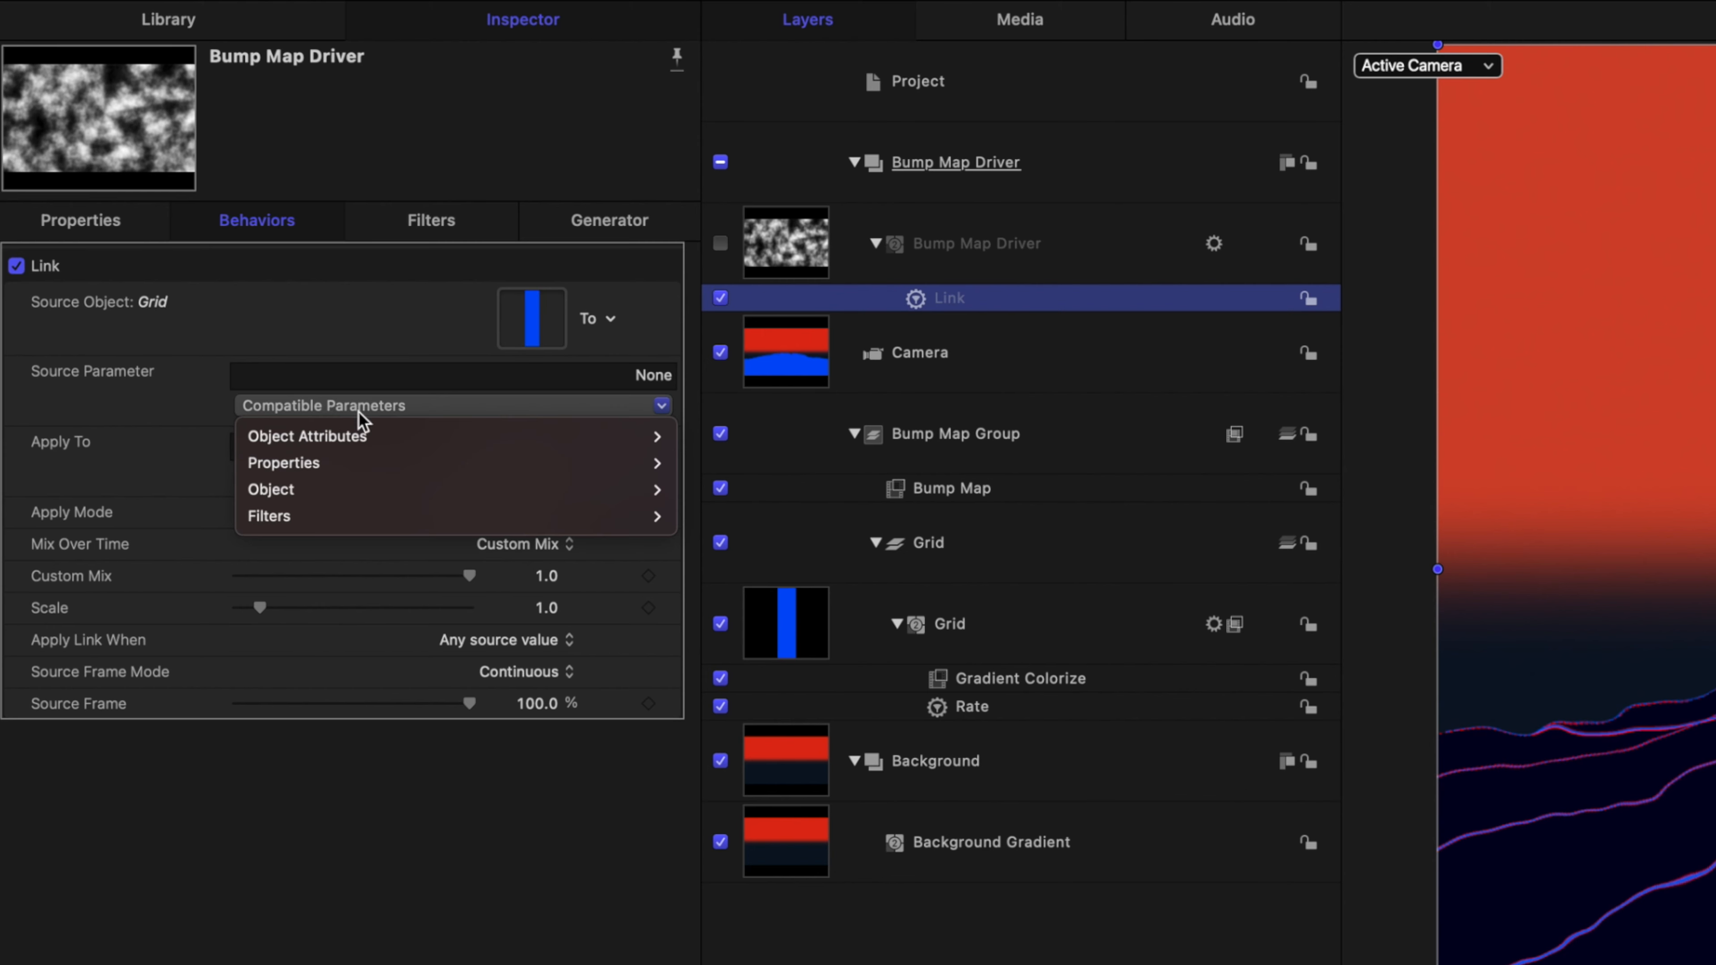
{"action": "mouse_move", "coordinate": [323, 499]}
{"action": "mouse_move", "coordinate": [733, 487]}
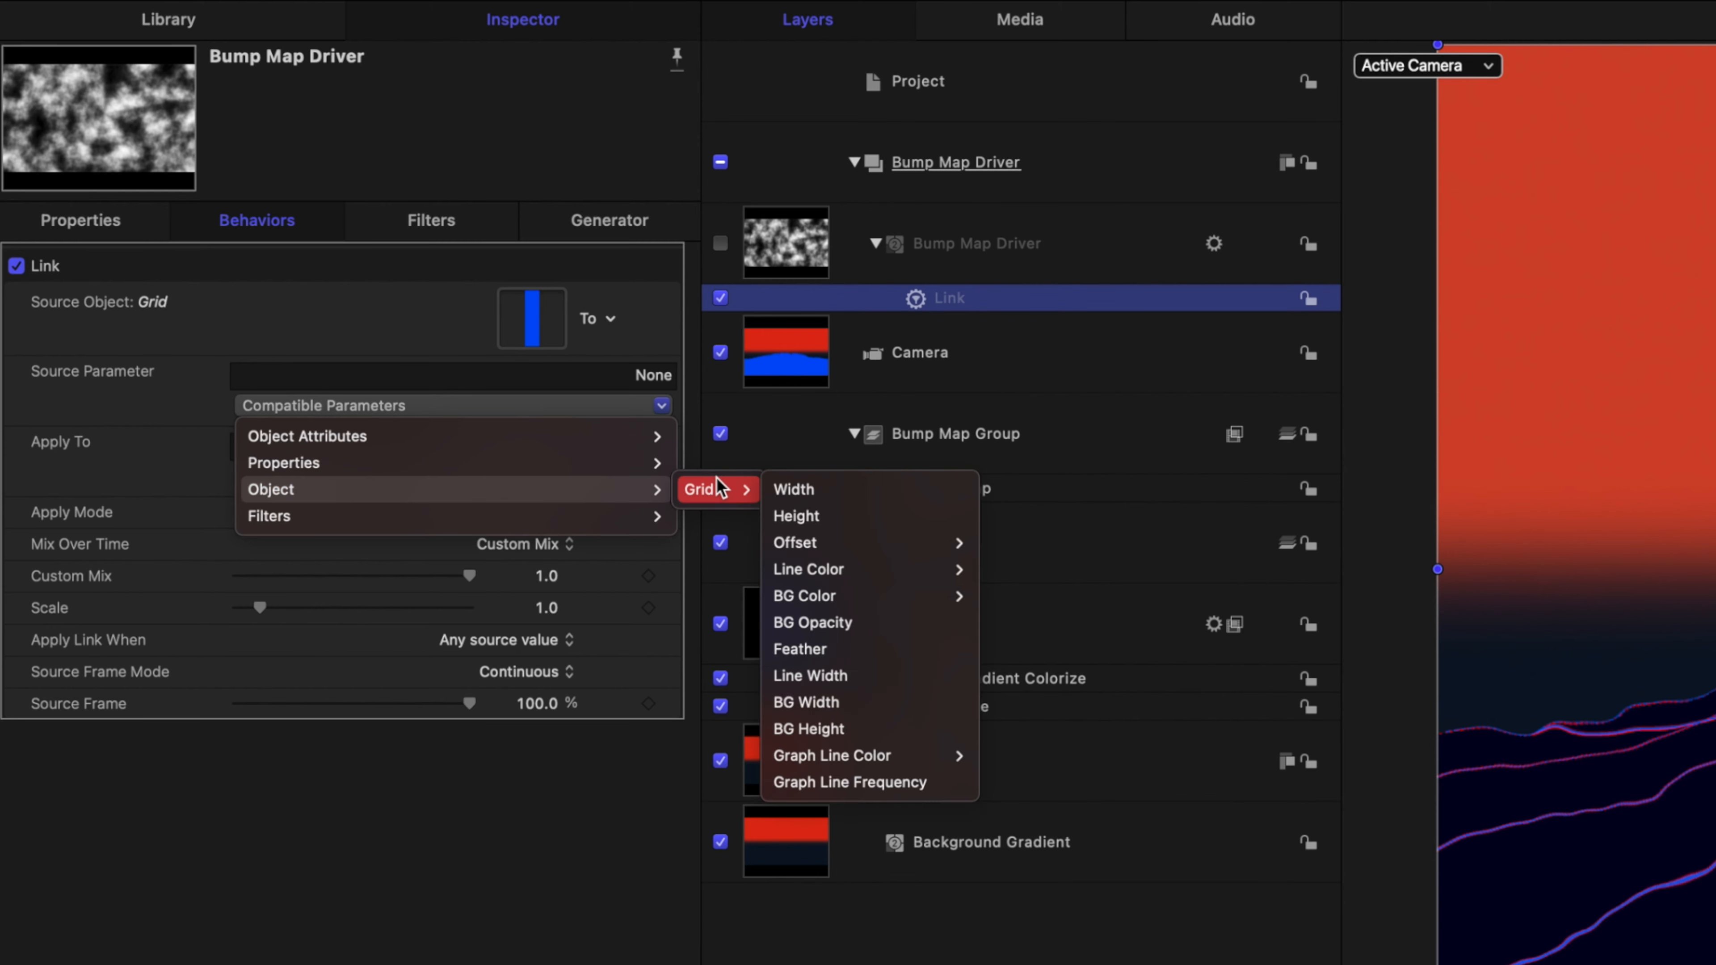
{"action": "mouse_move", "coordinate": [846, 544]}
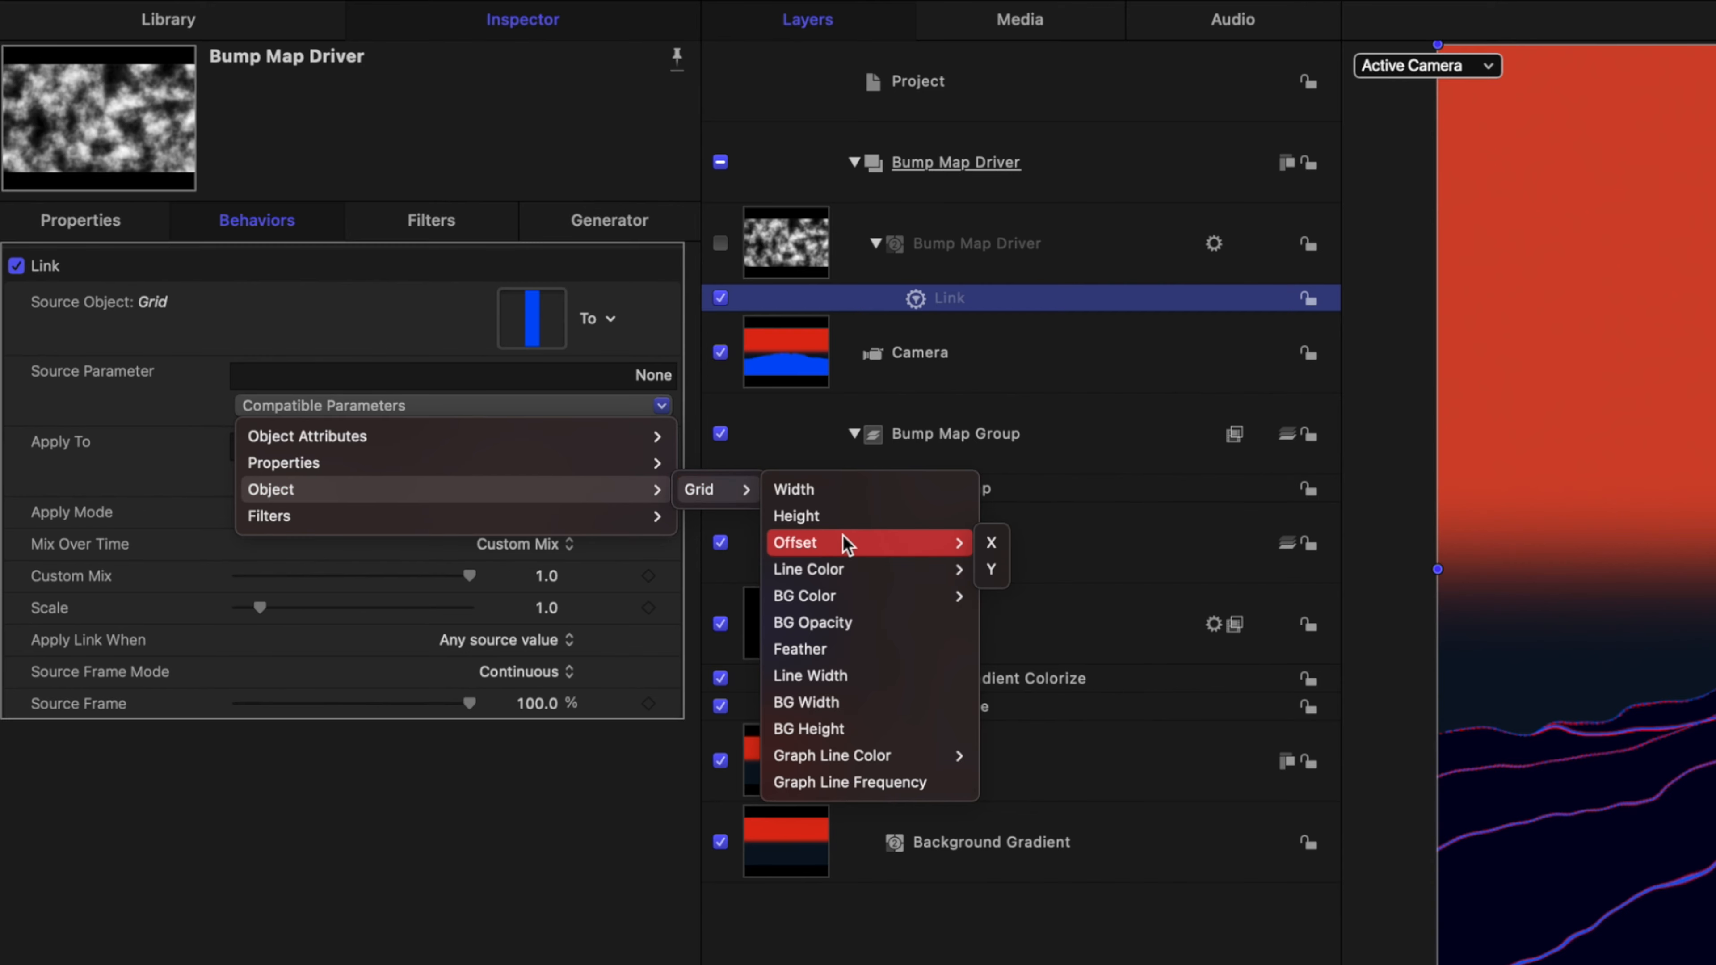
{"action": "left_click", "coordinate": [992, 570]}
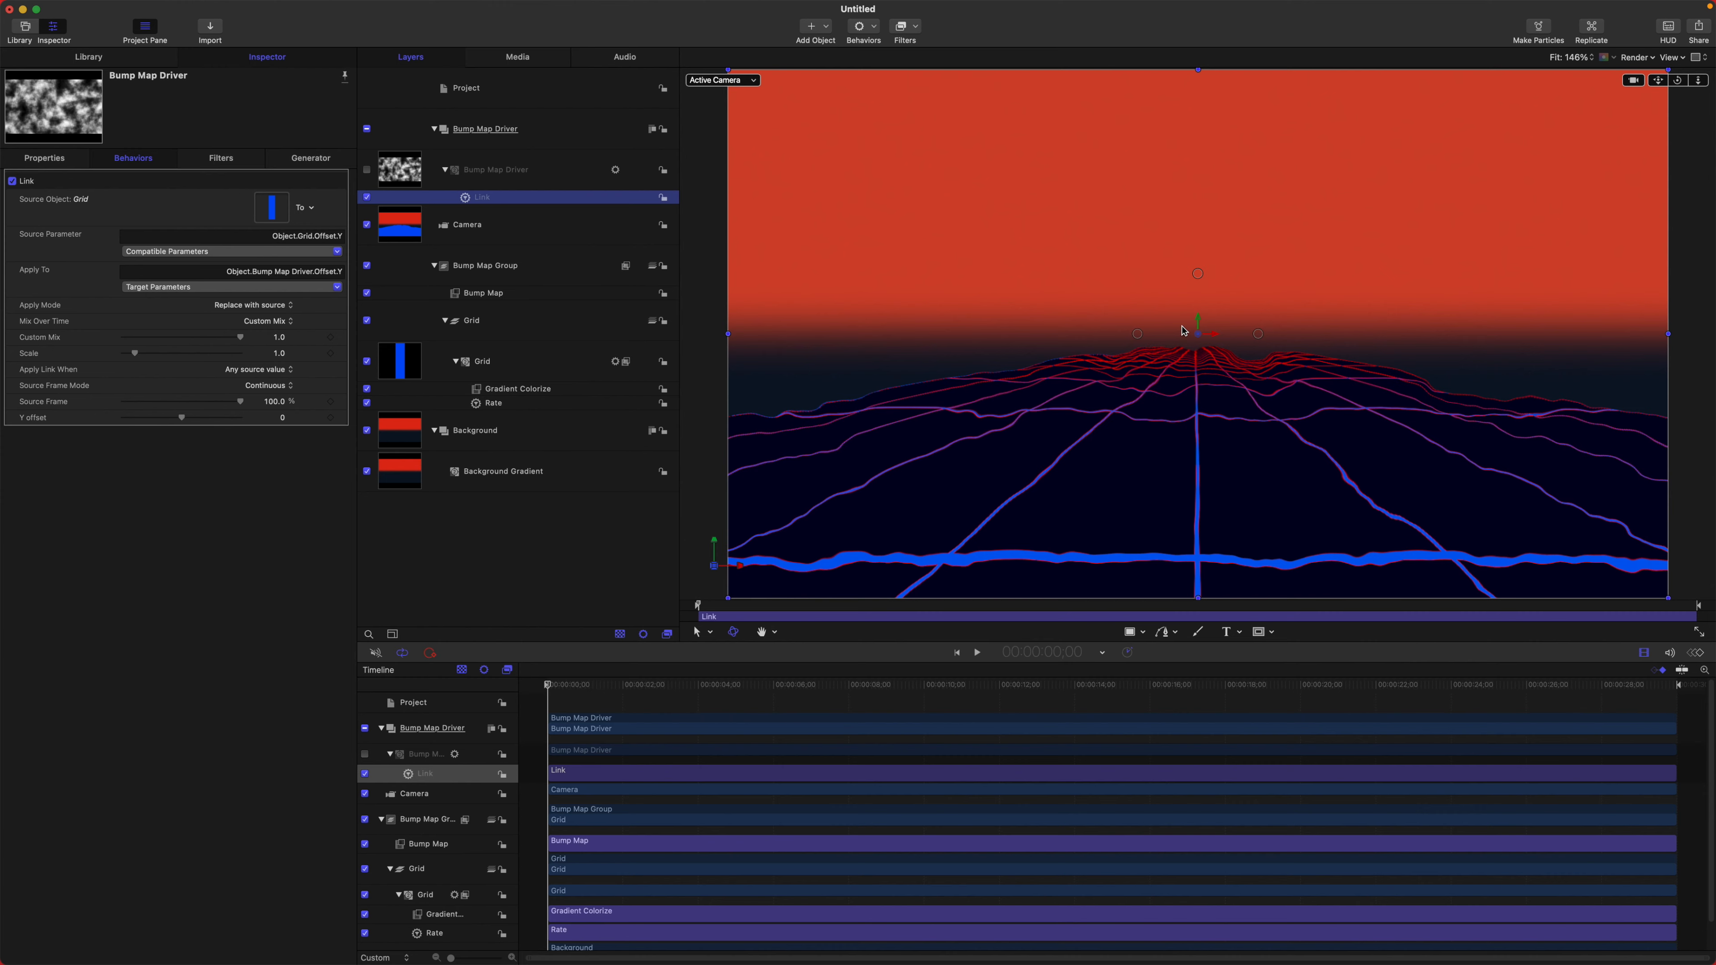
{"action": "mouse_move", "coordinate": [676, 692]}
{"action": "left_mouse_down"}
{"action": "mouse_move", "coordinate": [880, 691]}
{"action": "mouse_move", "coordinate": [641, 689]}
{"action": "left_mouse_up"}
{"action": "key", "text": "space"}
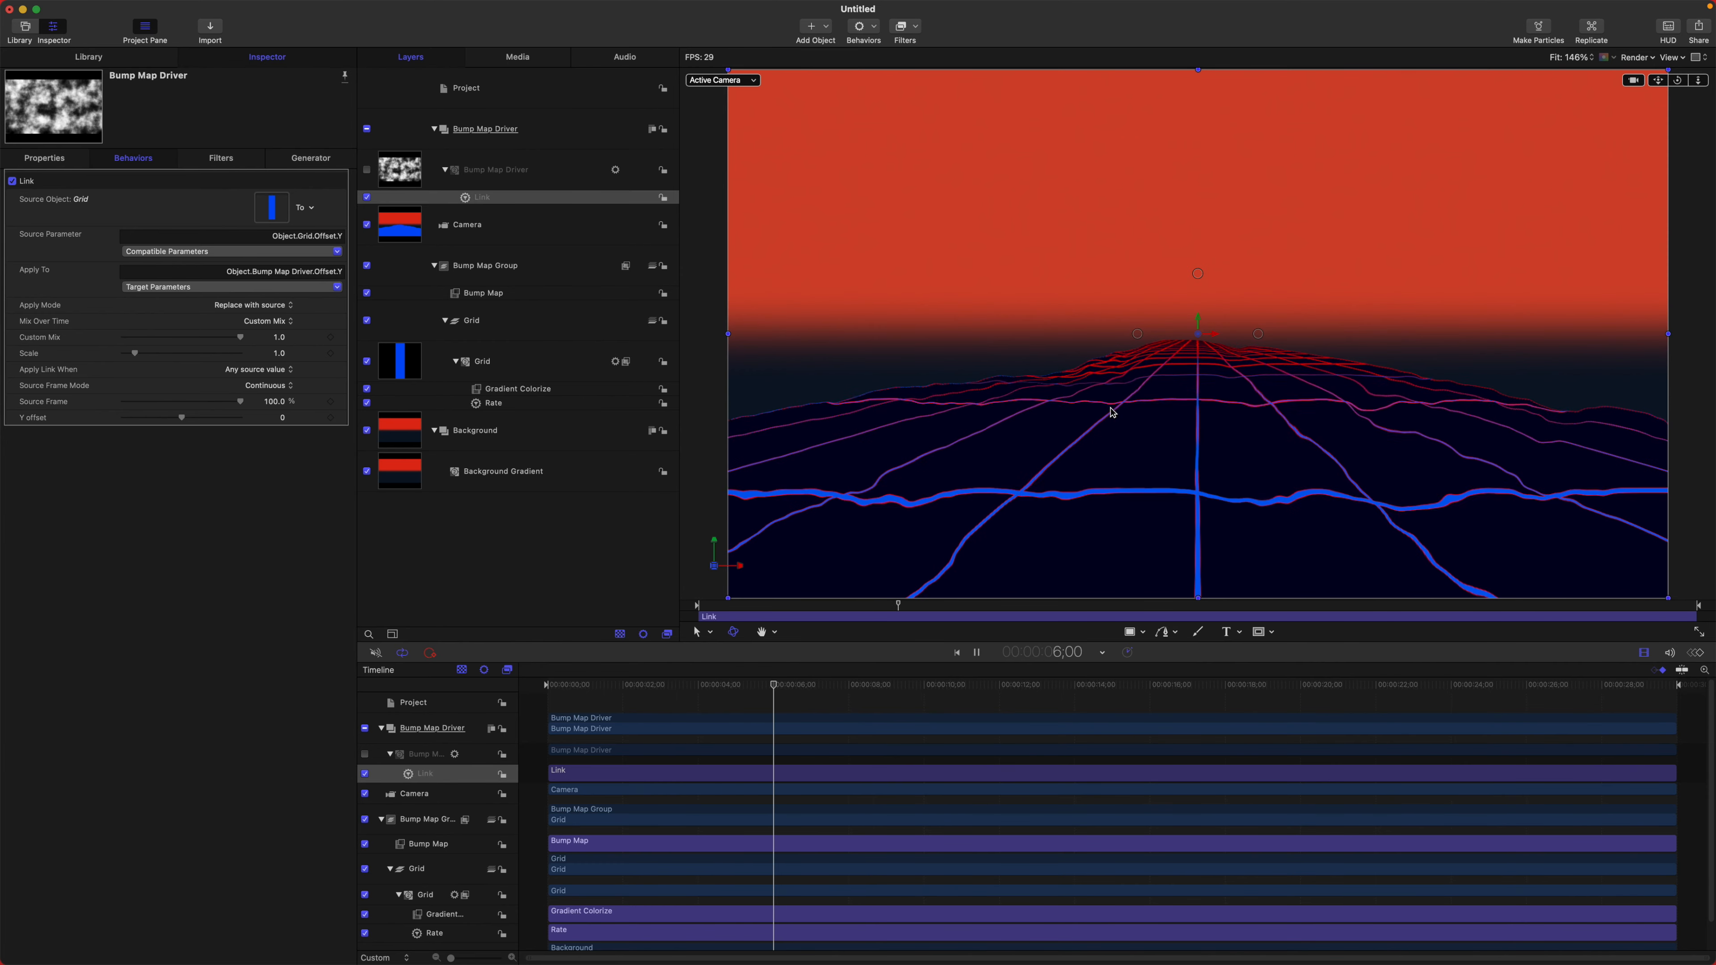
{"action": "key", "text": "space"}
Step: Try shifting the color tags of the Bump Map Driver's gradient, and return the white tag to a location of 100%
{"action": "left_click", "coordinate": [500, 170]}
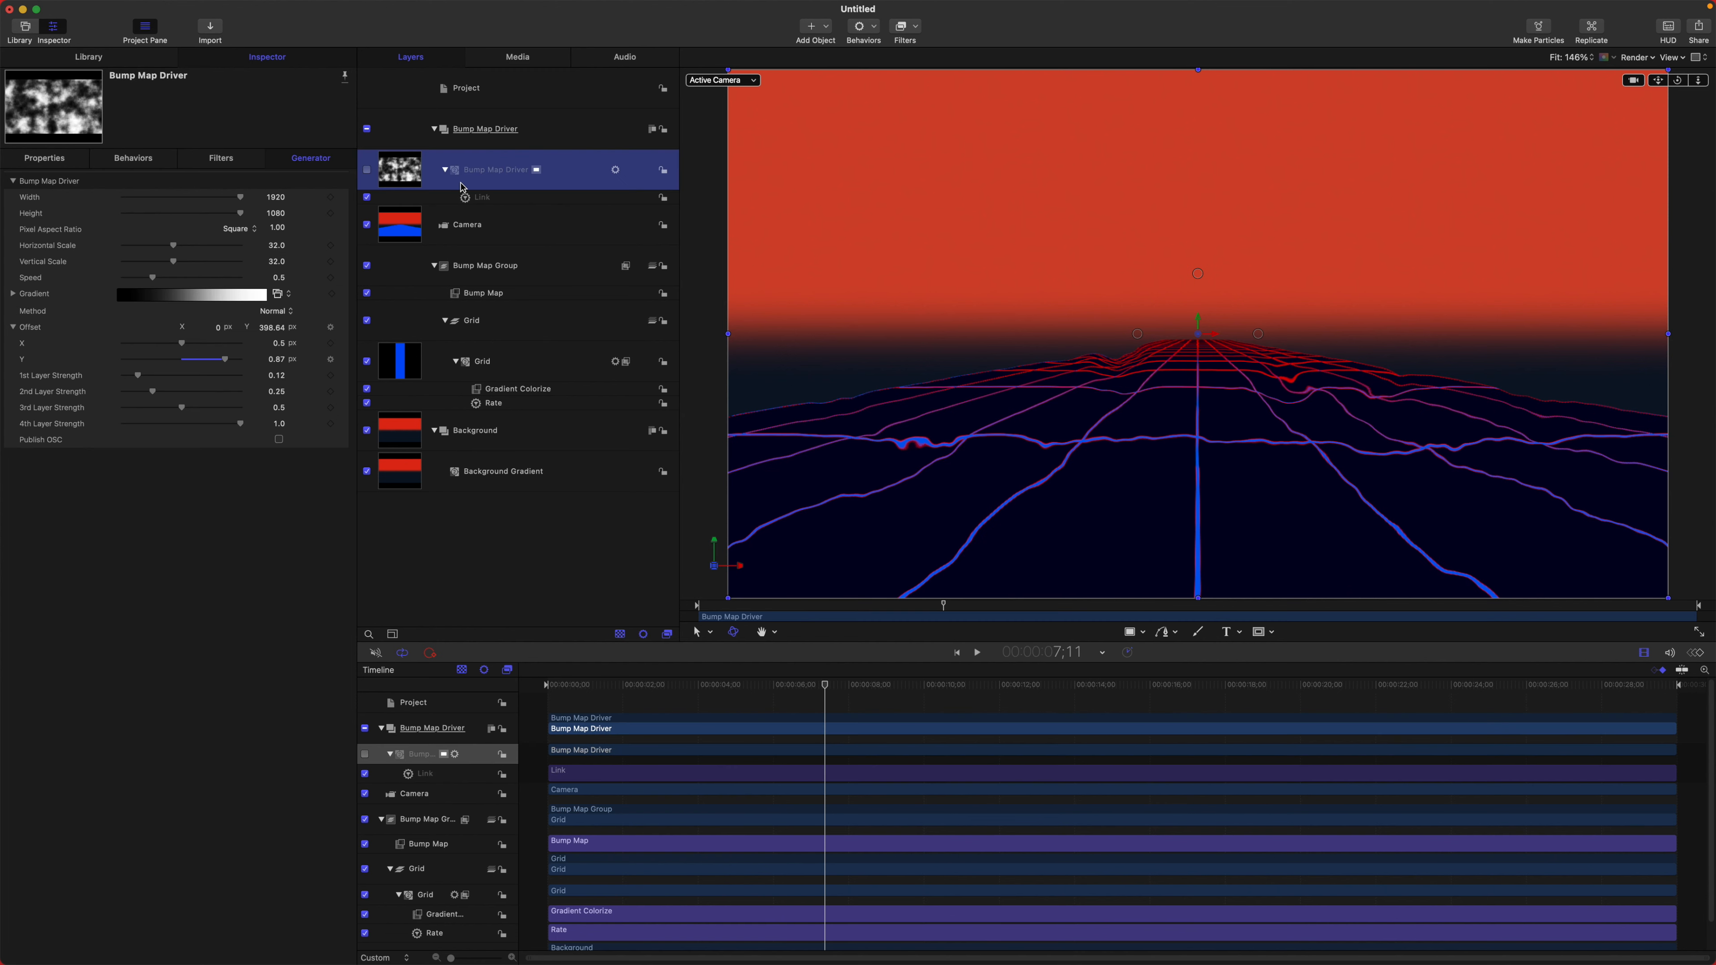
{"action": "left_click", "coordinate": [13, 295]}
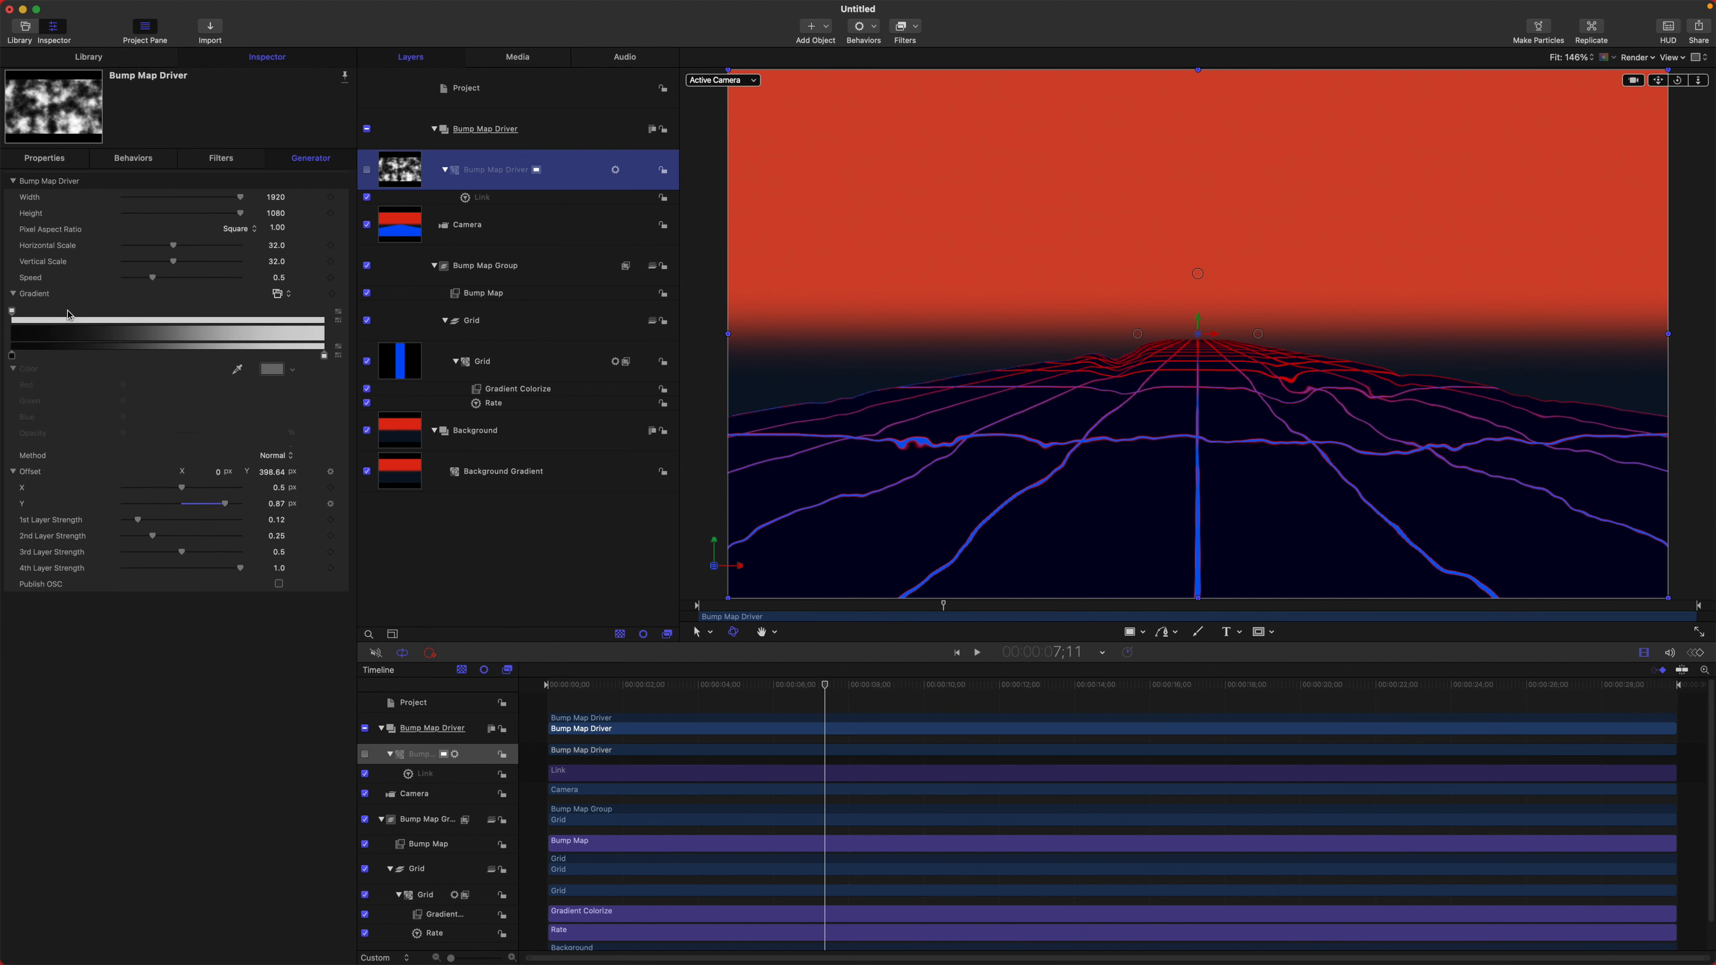
{"action": "left_click_drag", "start_coordinate": [12, 354], "coordinate": [351, 356]}
{"action": "left_click_drag", "start_coordinate": [773, 680], "coordinate": [894, 683]}
{"action": "left_click_drag", "start_coordinate": [243, 360], "coordinate": [70, 363]}
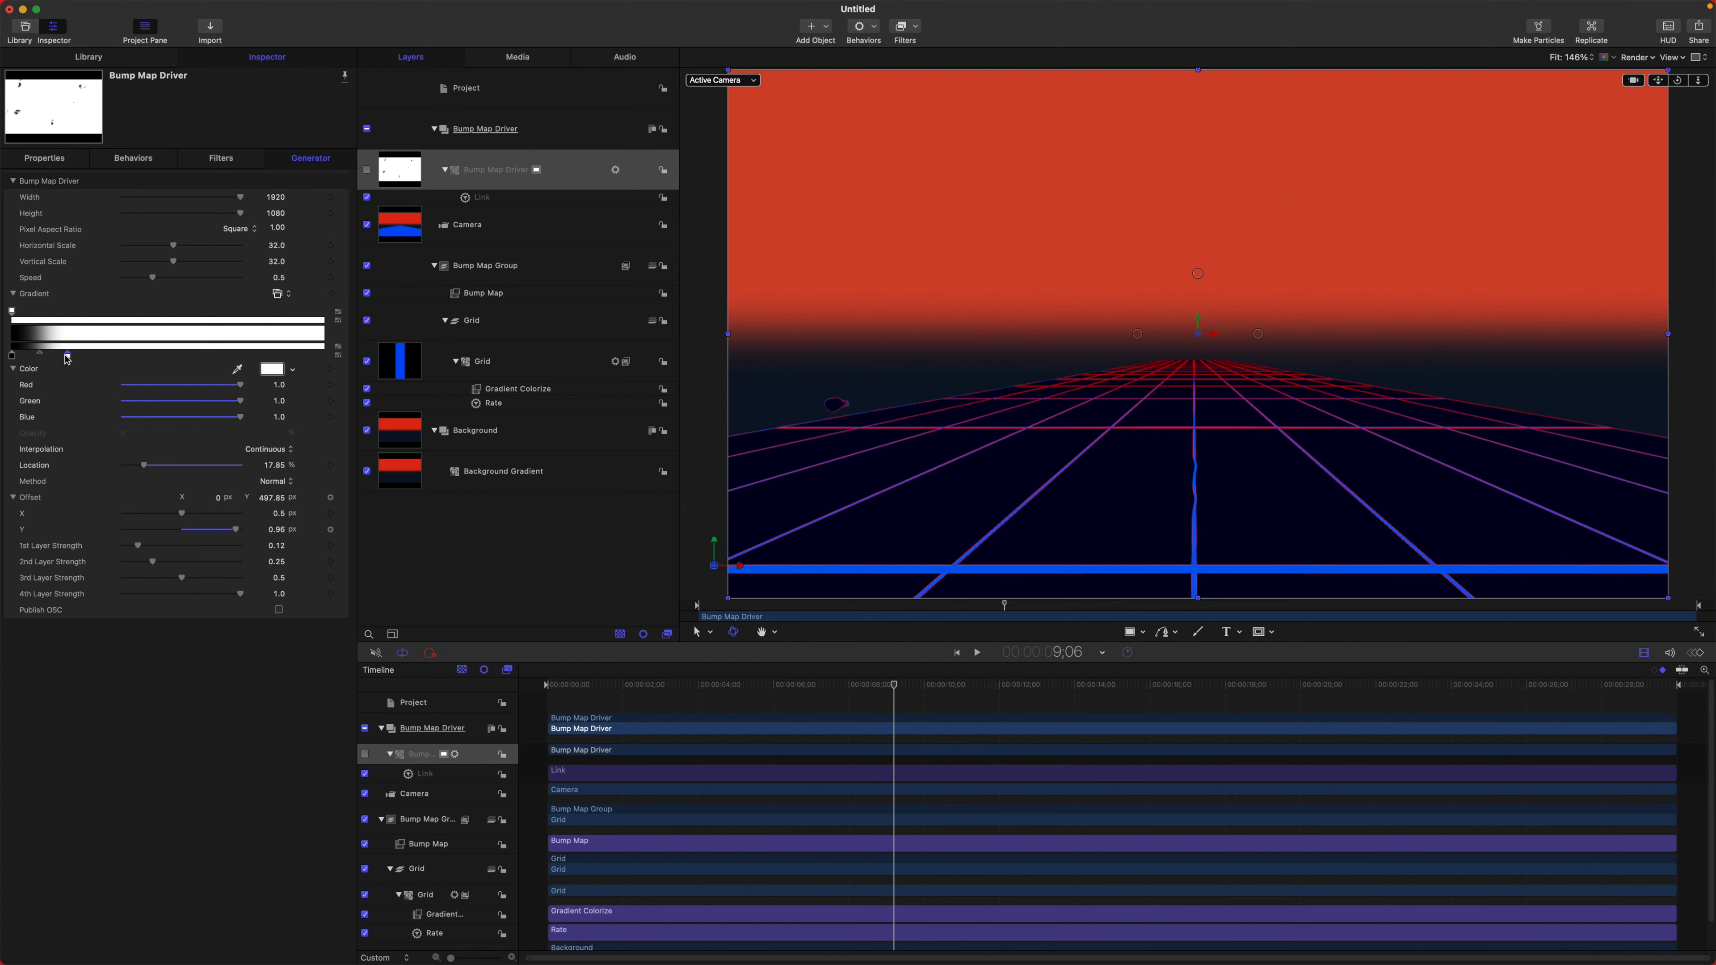
{"action": "left_click_drag", "start_coordinate": [80, 361], "coordinate": [338, 353]}
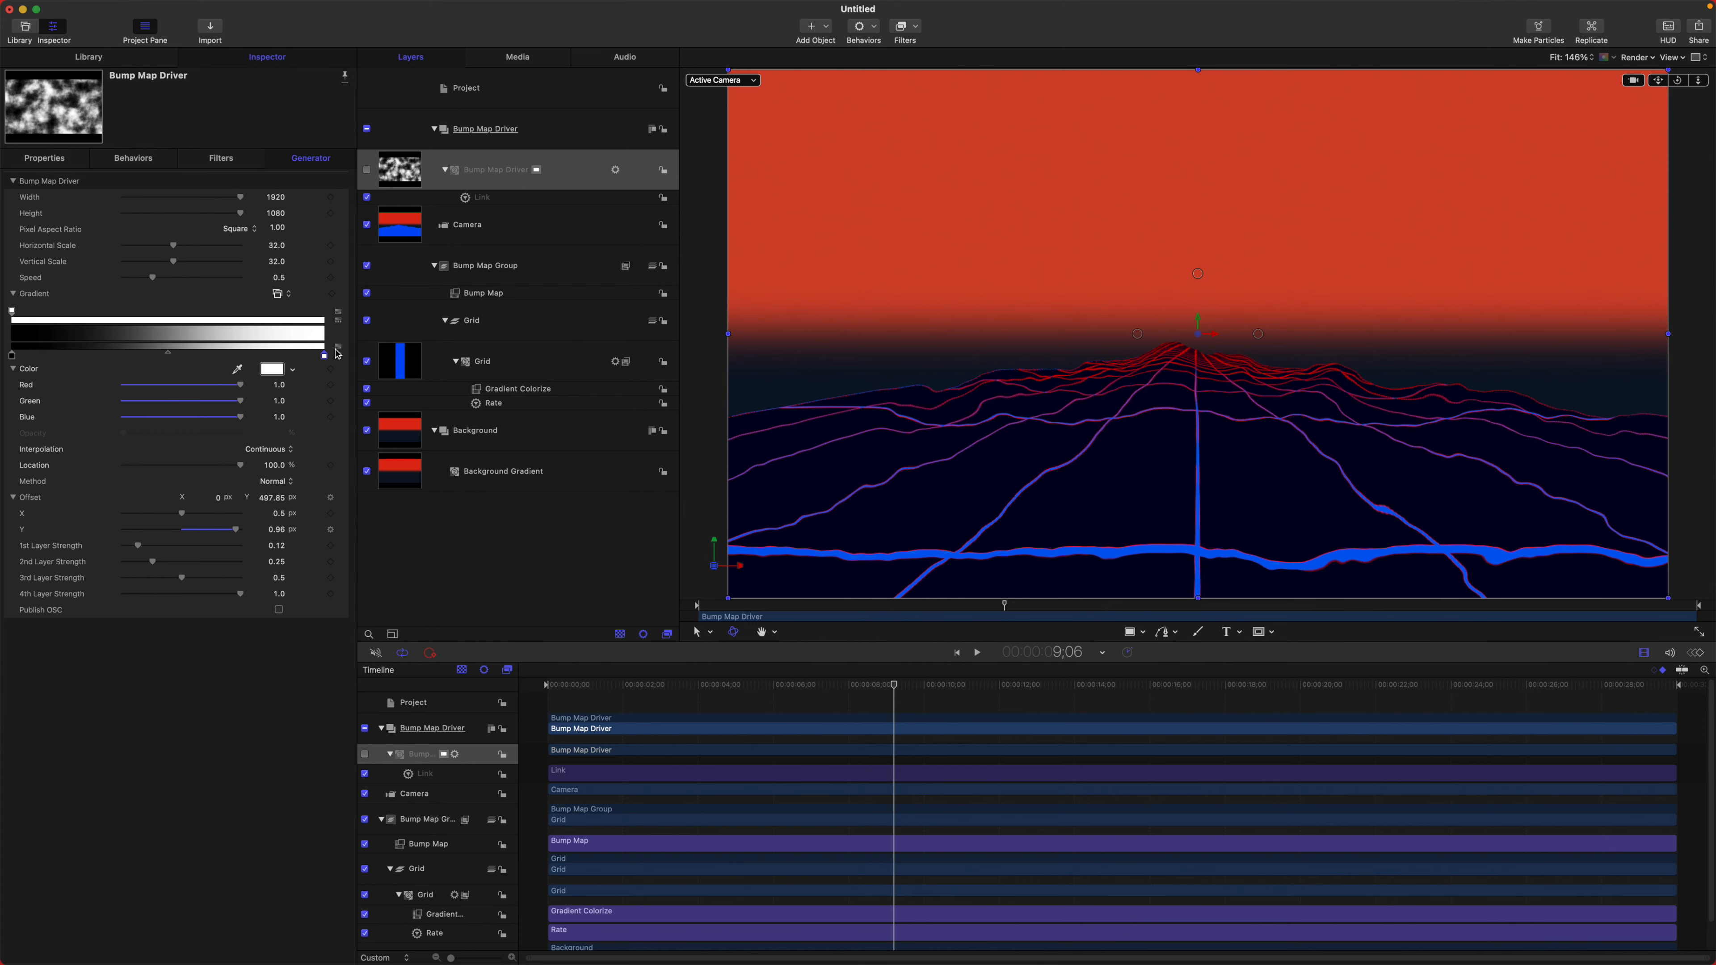
Step: Try an Amount of 1.0 on the Bump Map filter, undo it, and set the Amount to 0
{"action": "left_click_drag", "start_coordinate": [747, 693], "coordinate": [482, 633]}
{"action": "left_click", "coordinate": [529, 294]}
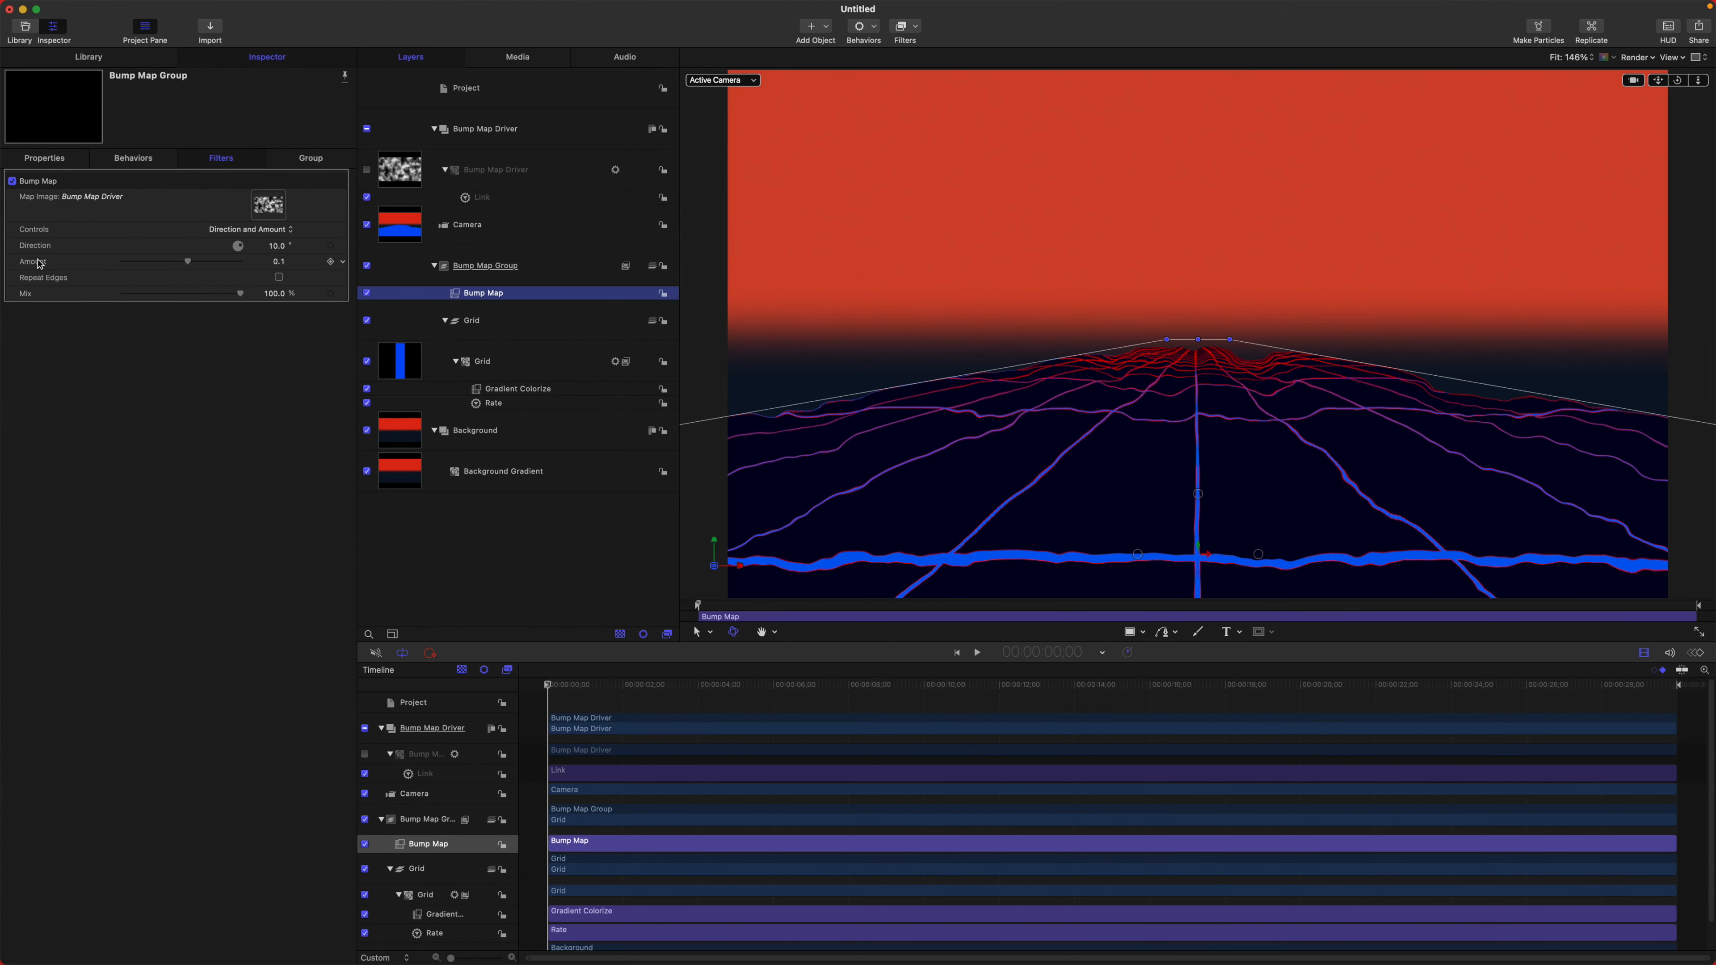
{"action": "left_click_drag", "start_coordinate": [179, 265], "coordinate": [328, 269]}
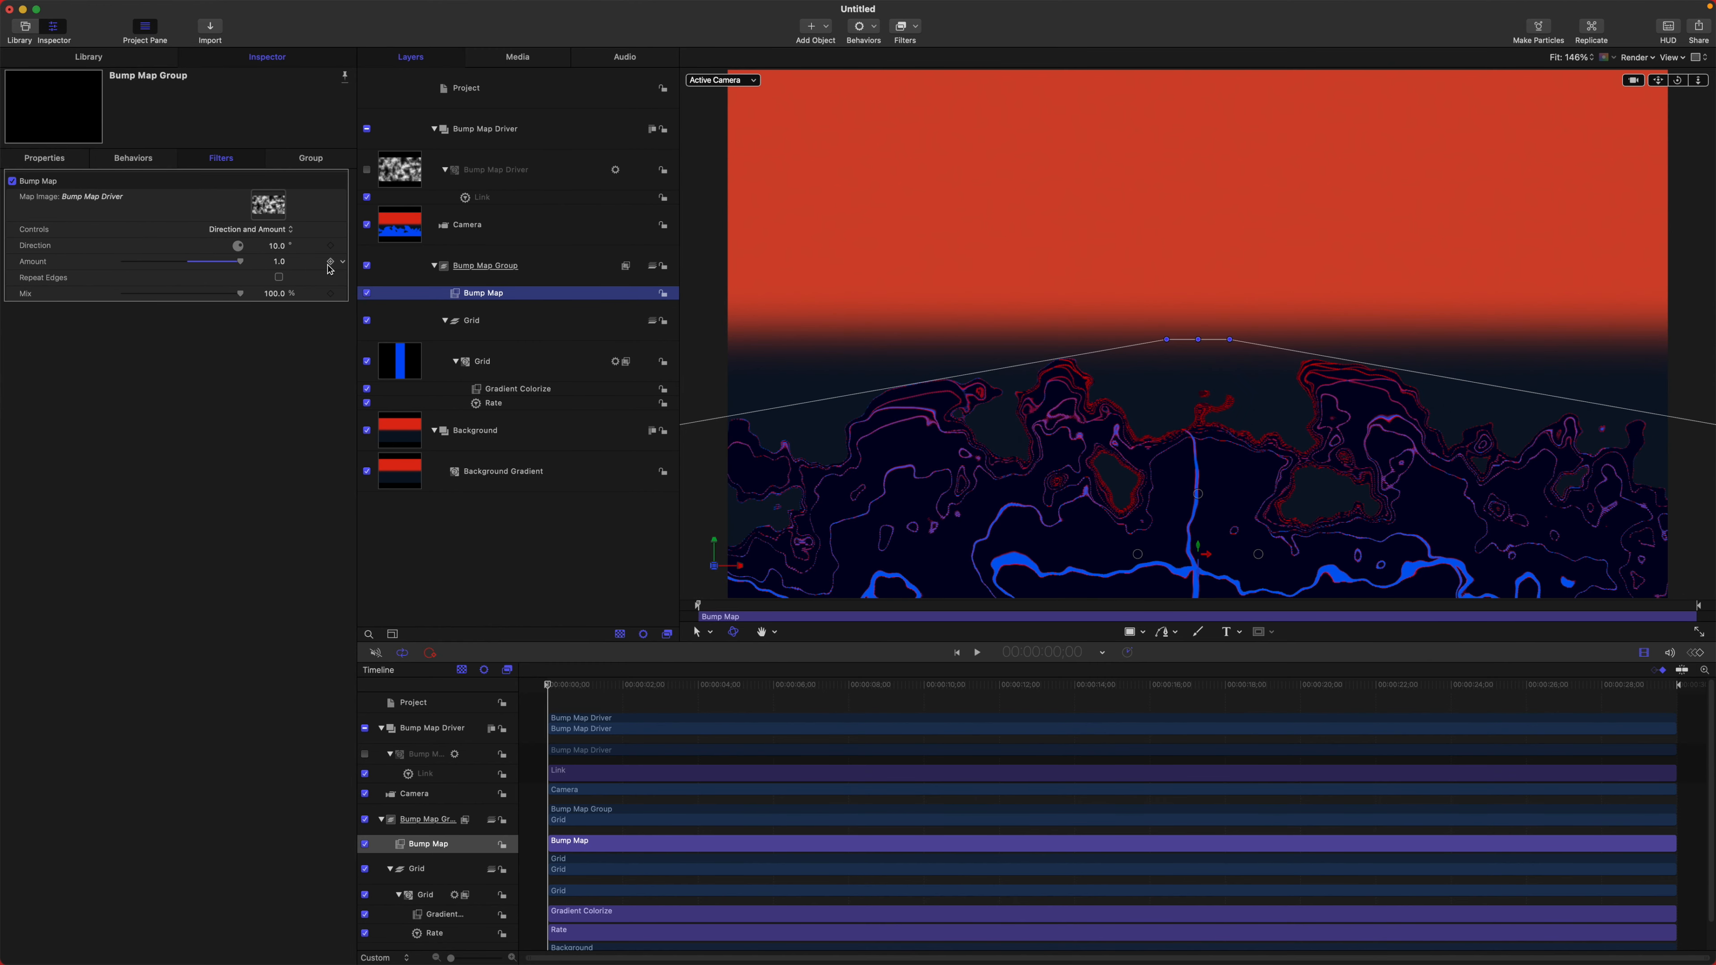
{"action": "key", "text": "super+z"}
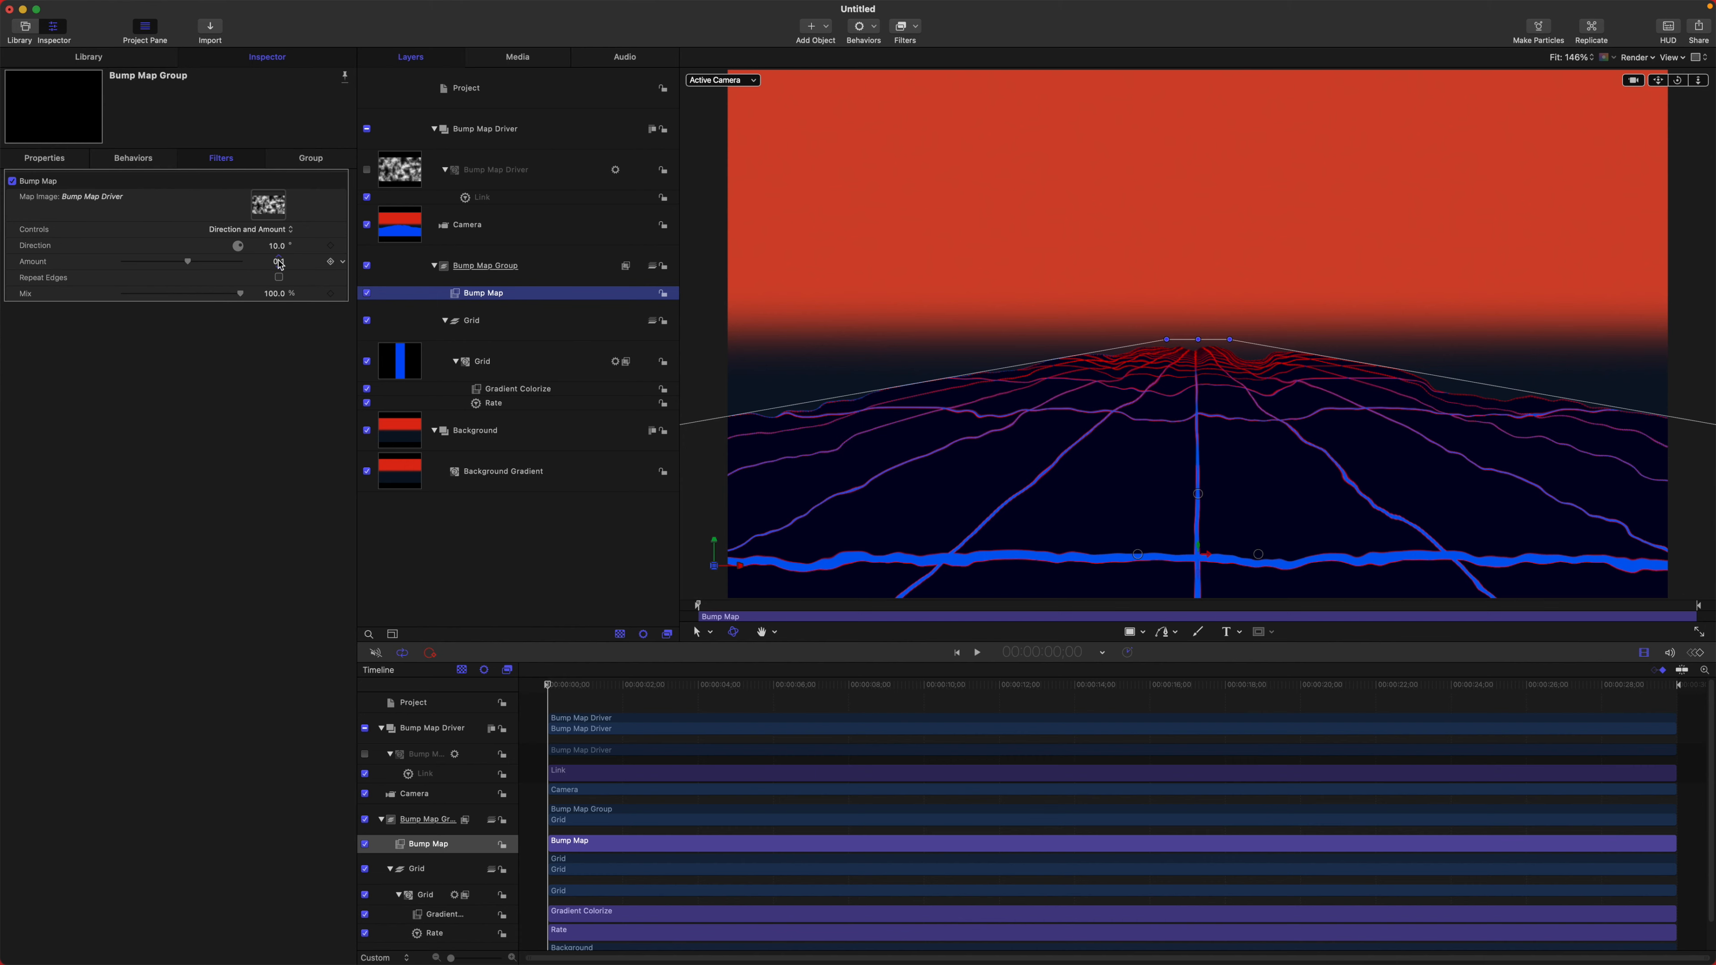
{"action": "left_click", "coordinate": [279, 263]}
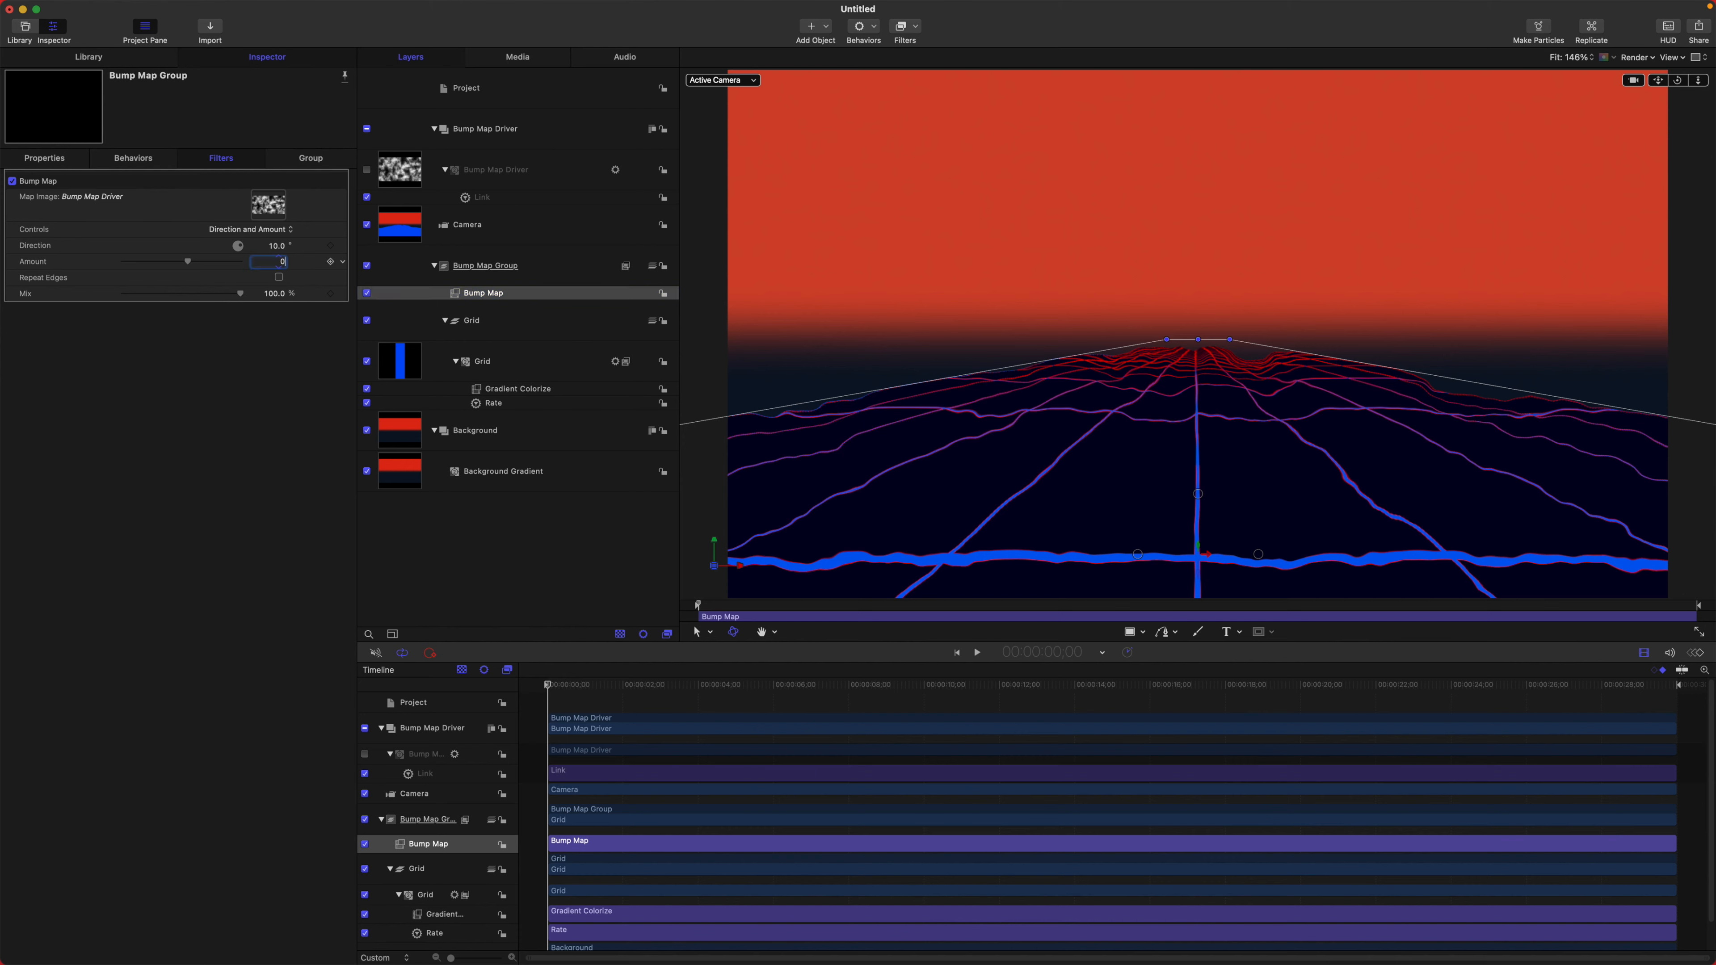
{"action": "type", "text": "00"}
{"action": "key", "text": "Return"}
Step: Add an Audio parameter behavior to the Bump Map filter's Amount
{"action": "left_click_drag", "start_coordinate": [641, 693], "coordinate": [540, 683]}
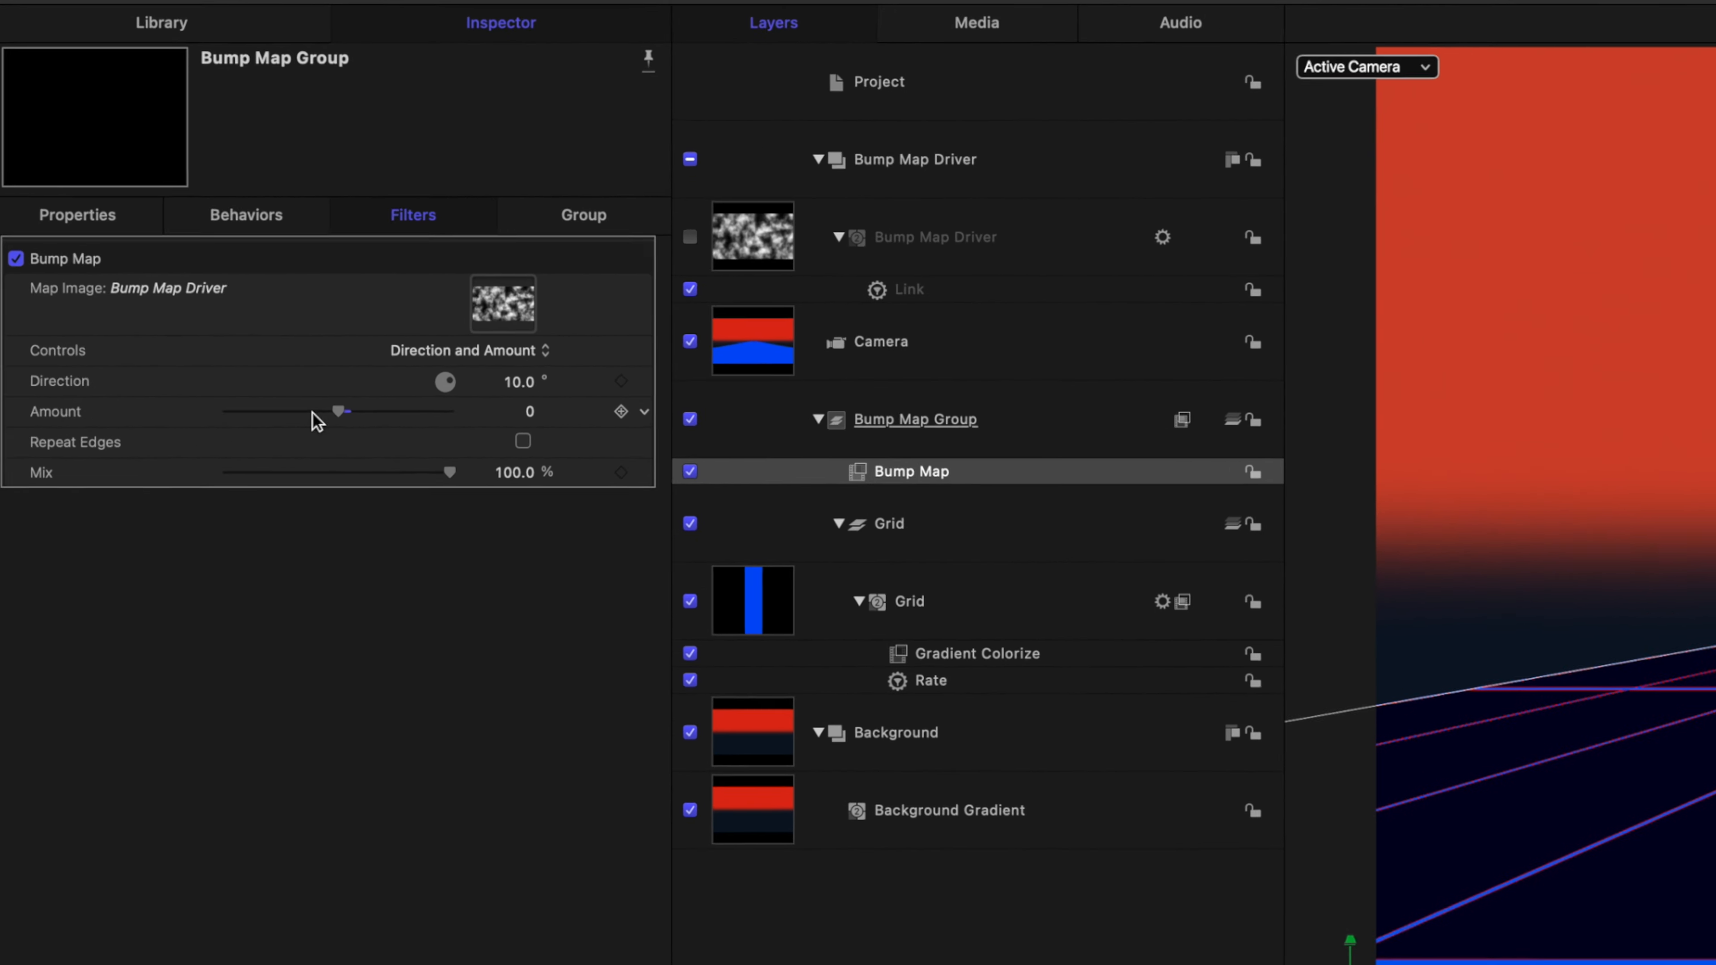
{"action": "left_click", "coordinate": [673, 428]}
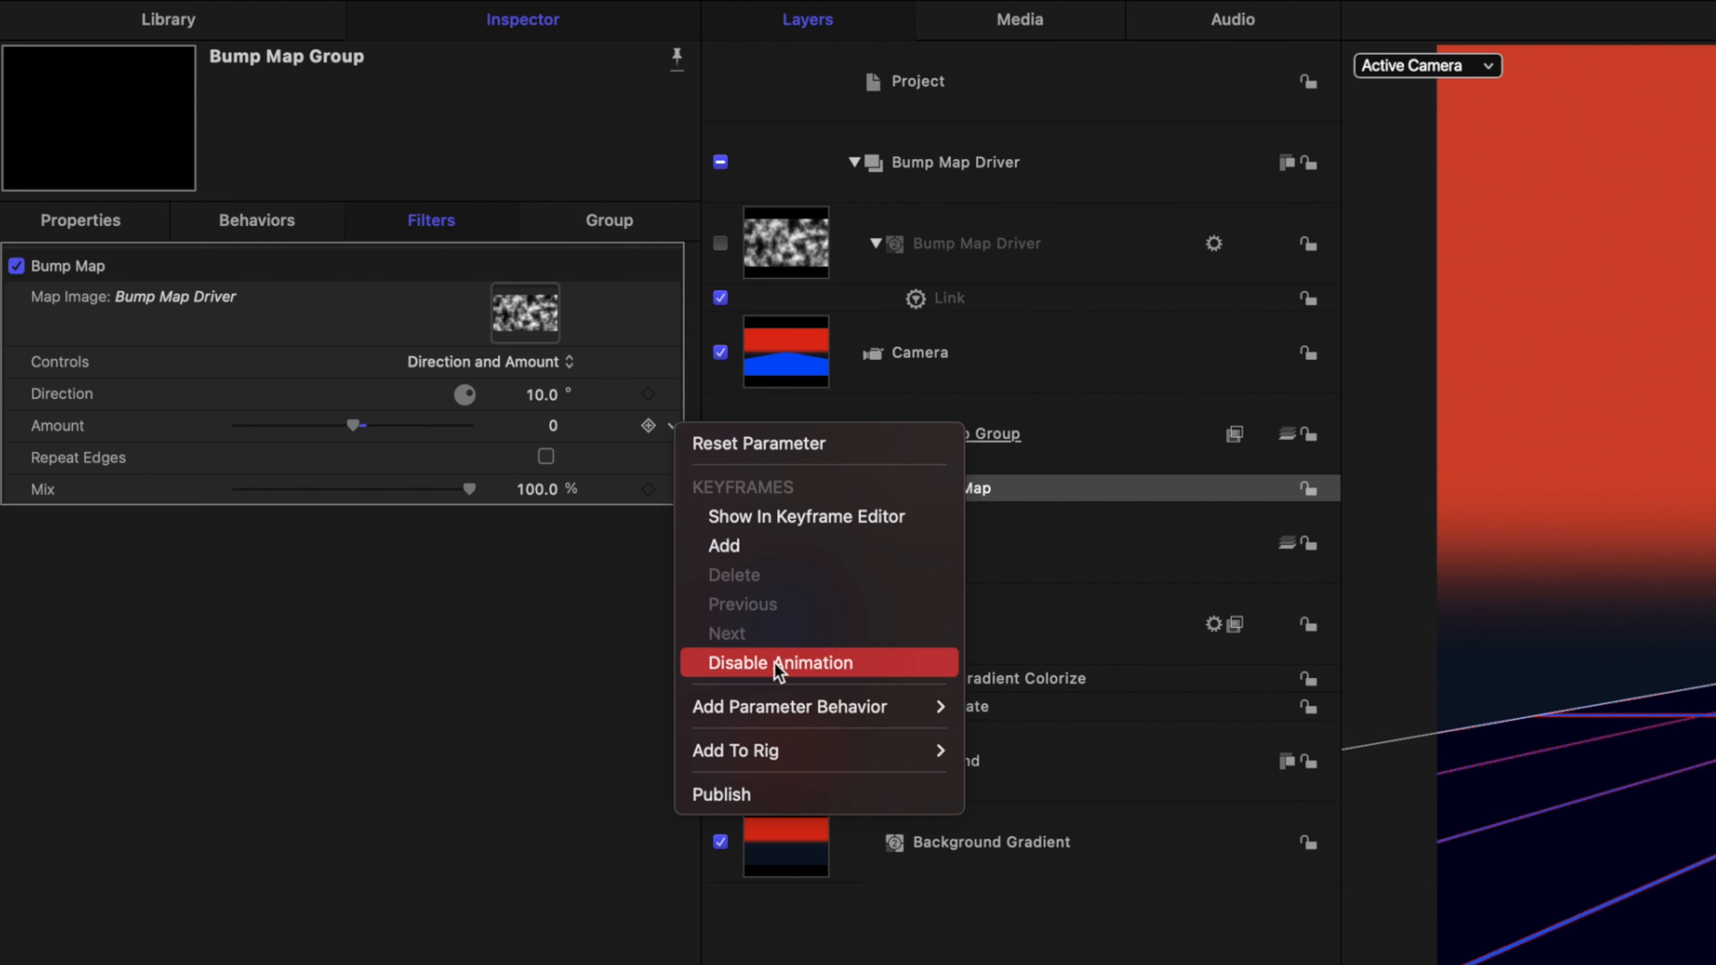
{"action": "mouse_move", "coordinate": [783, 707]}
{"action": "left_click", "coordinate": [1026, 706]}
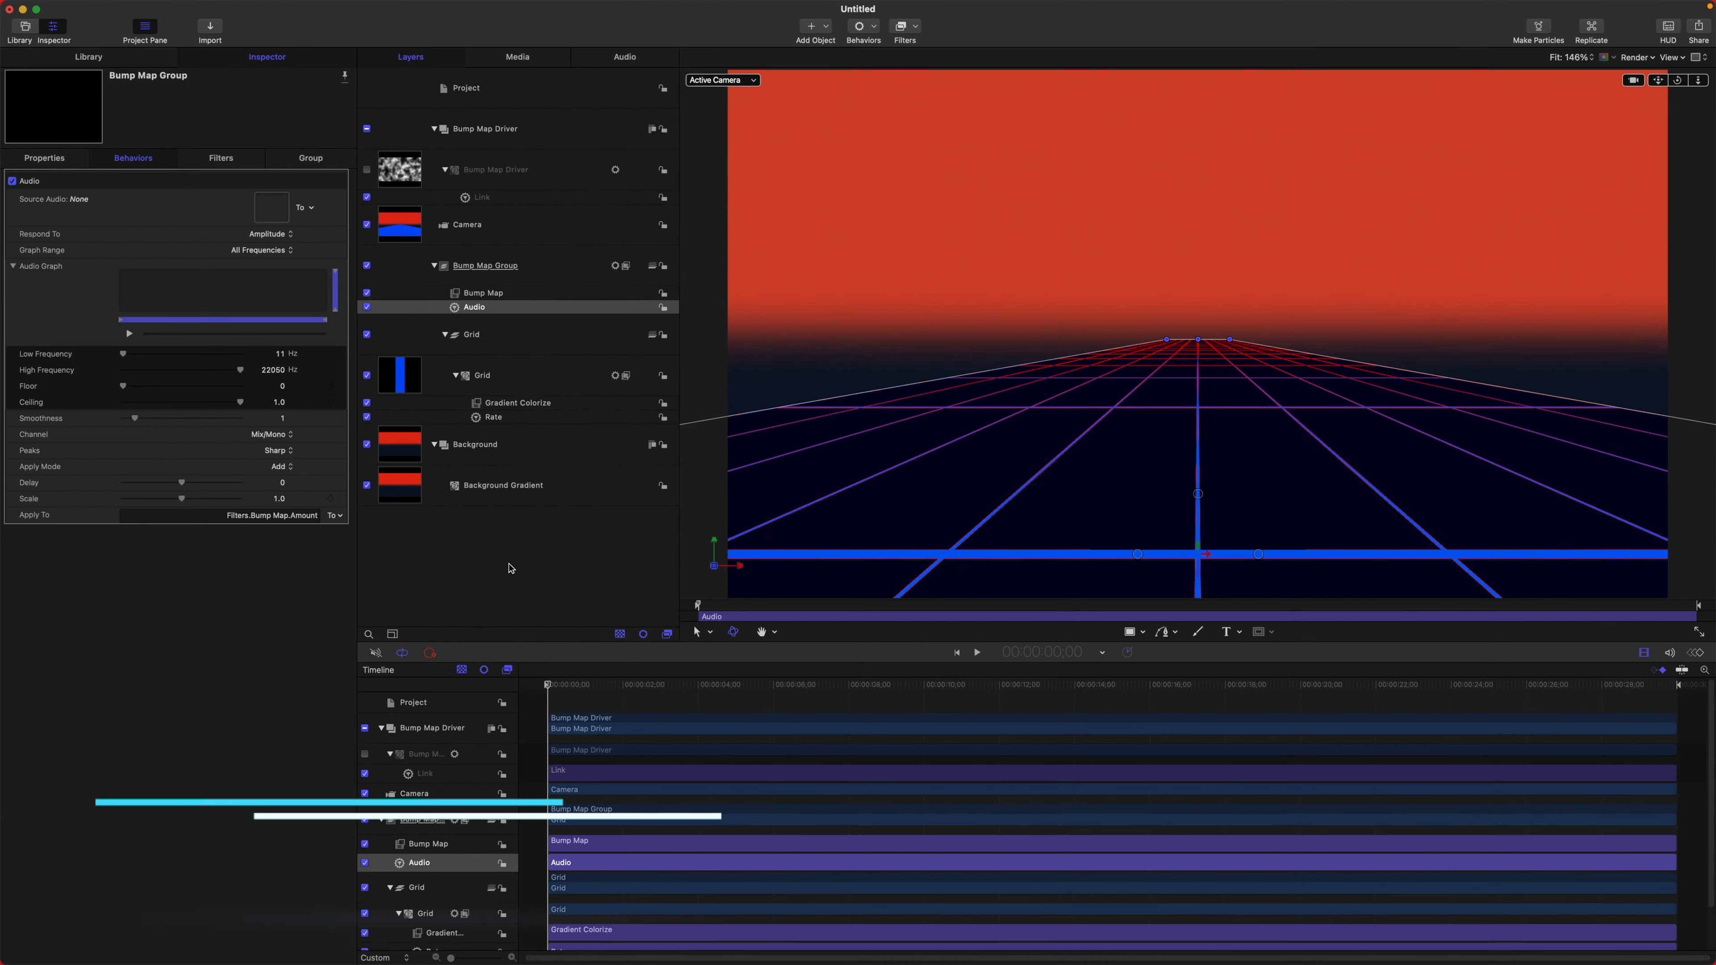
Step: Import the Full Track.wav audio file into the project
{"action": "left_click", "coordinate": [507, 563]}
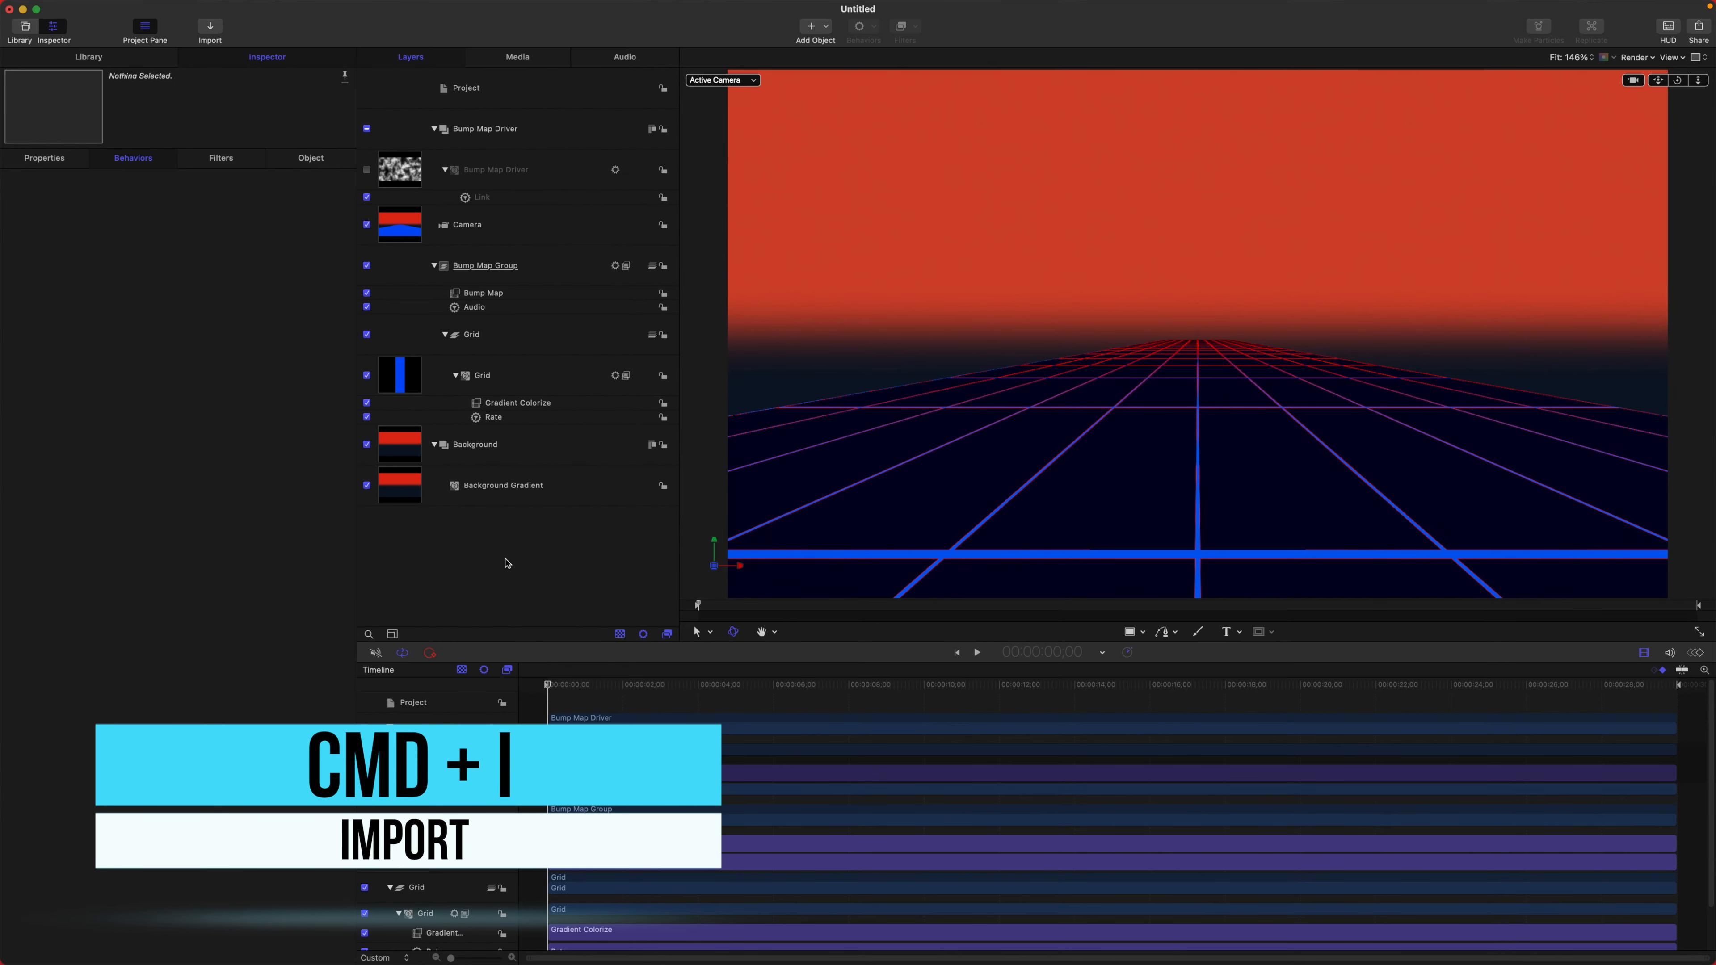
{"action": "key", "text": "super+i"}
{"action": "left_click", "coordinate": [629, 174]}
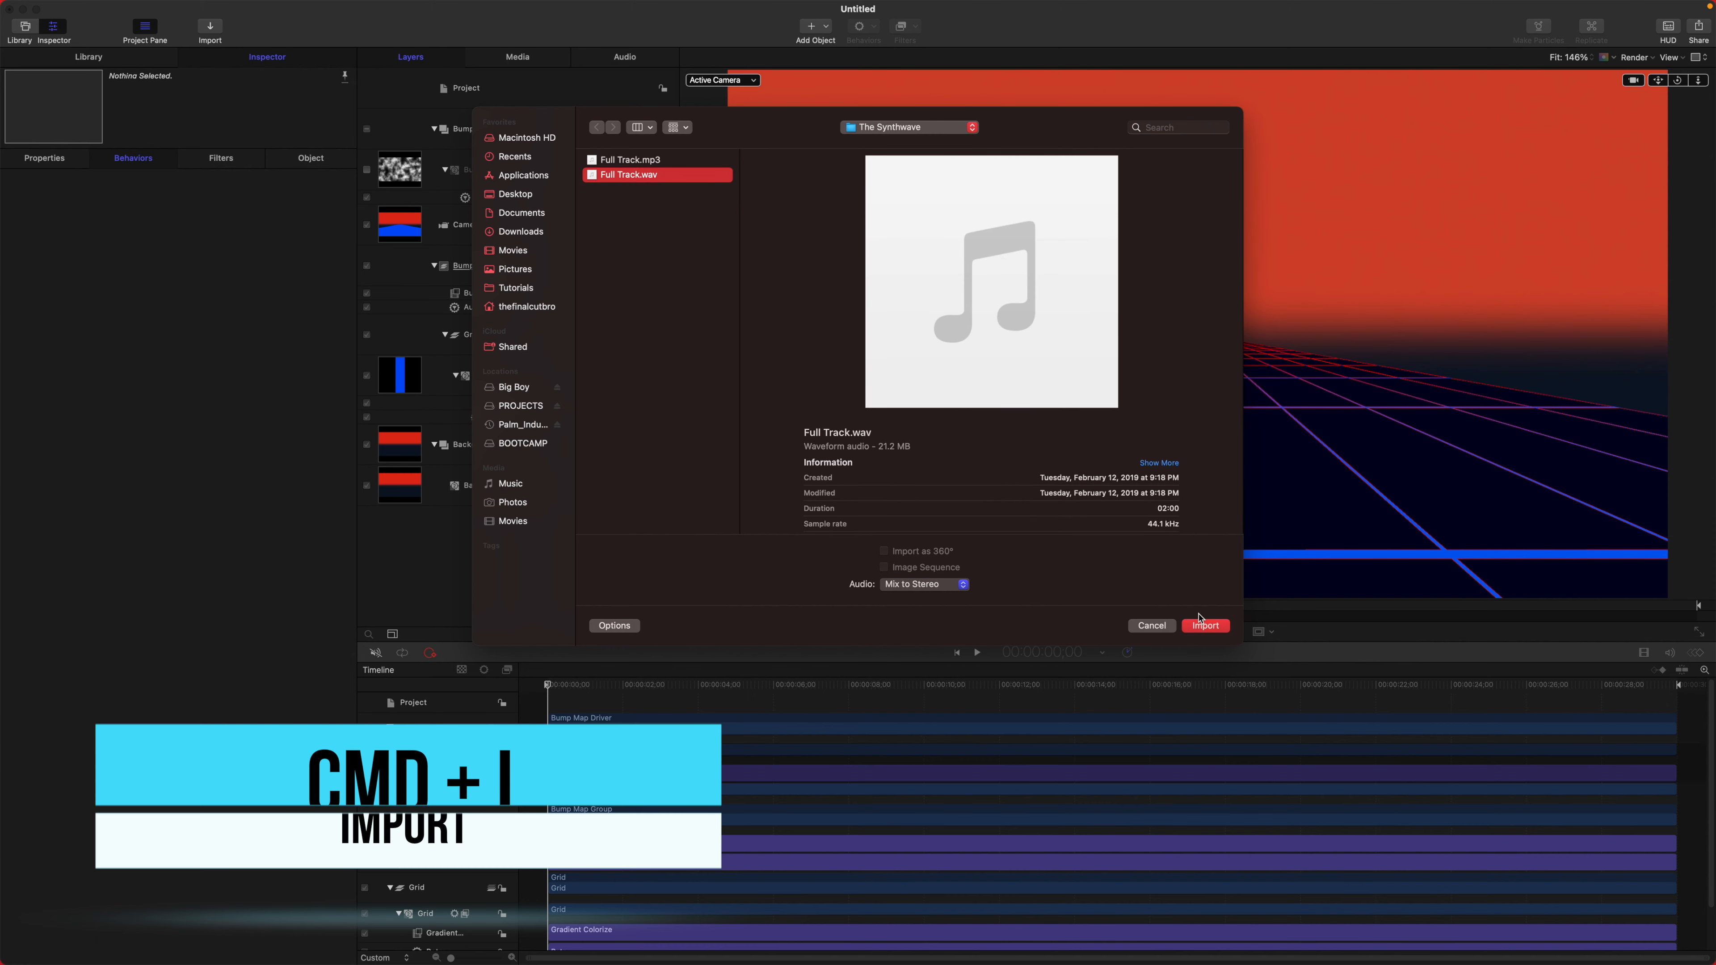
{"action": "mouse_move", "coordinate": [938, 206]}
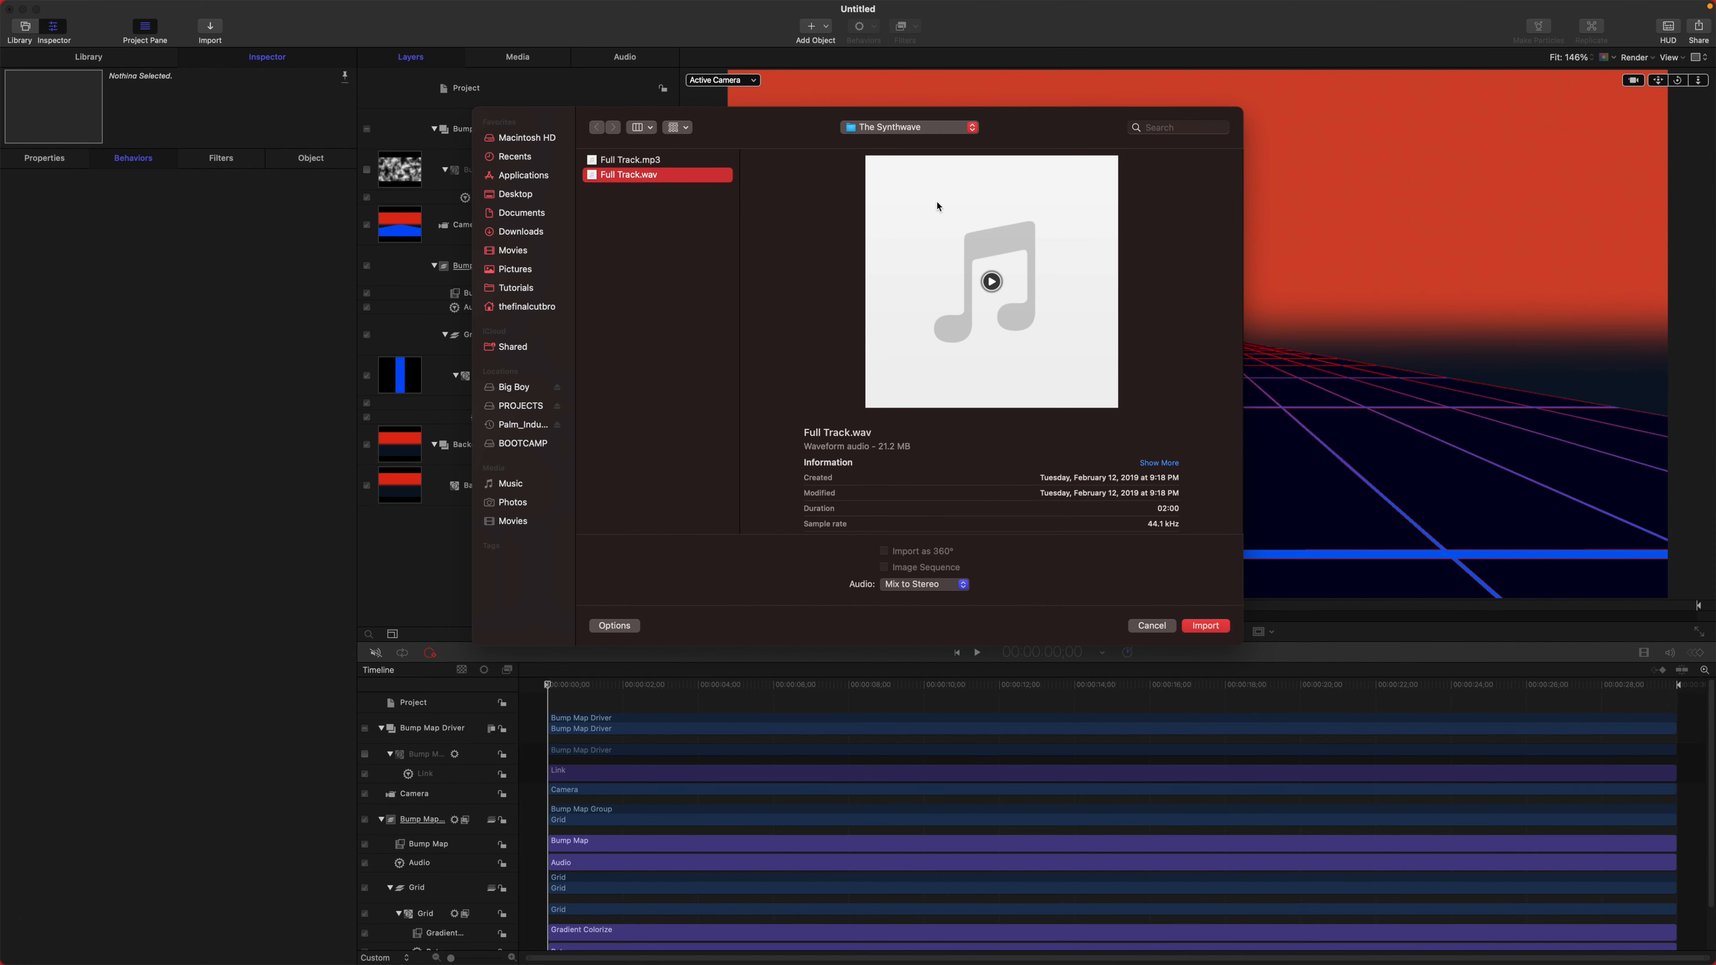
{"action": "left_click", "coordinate": [1209, 629]}
{"action": "mouse_move", "coordinate": [669, 565]}
{"action": "left_mouse_down"}
{"action": "mouse_move", "coordinate": [906, 605]}
{"action": "mouse_move", "coordinate": [1484, 610]}
{"action": "mouse_move", "coordinate": [664, 552]}
{"action": "left_mouse_up"}
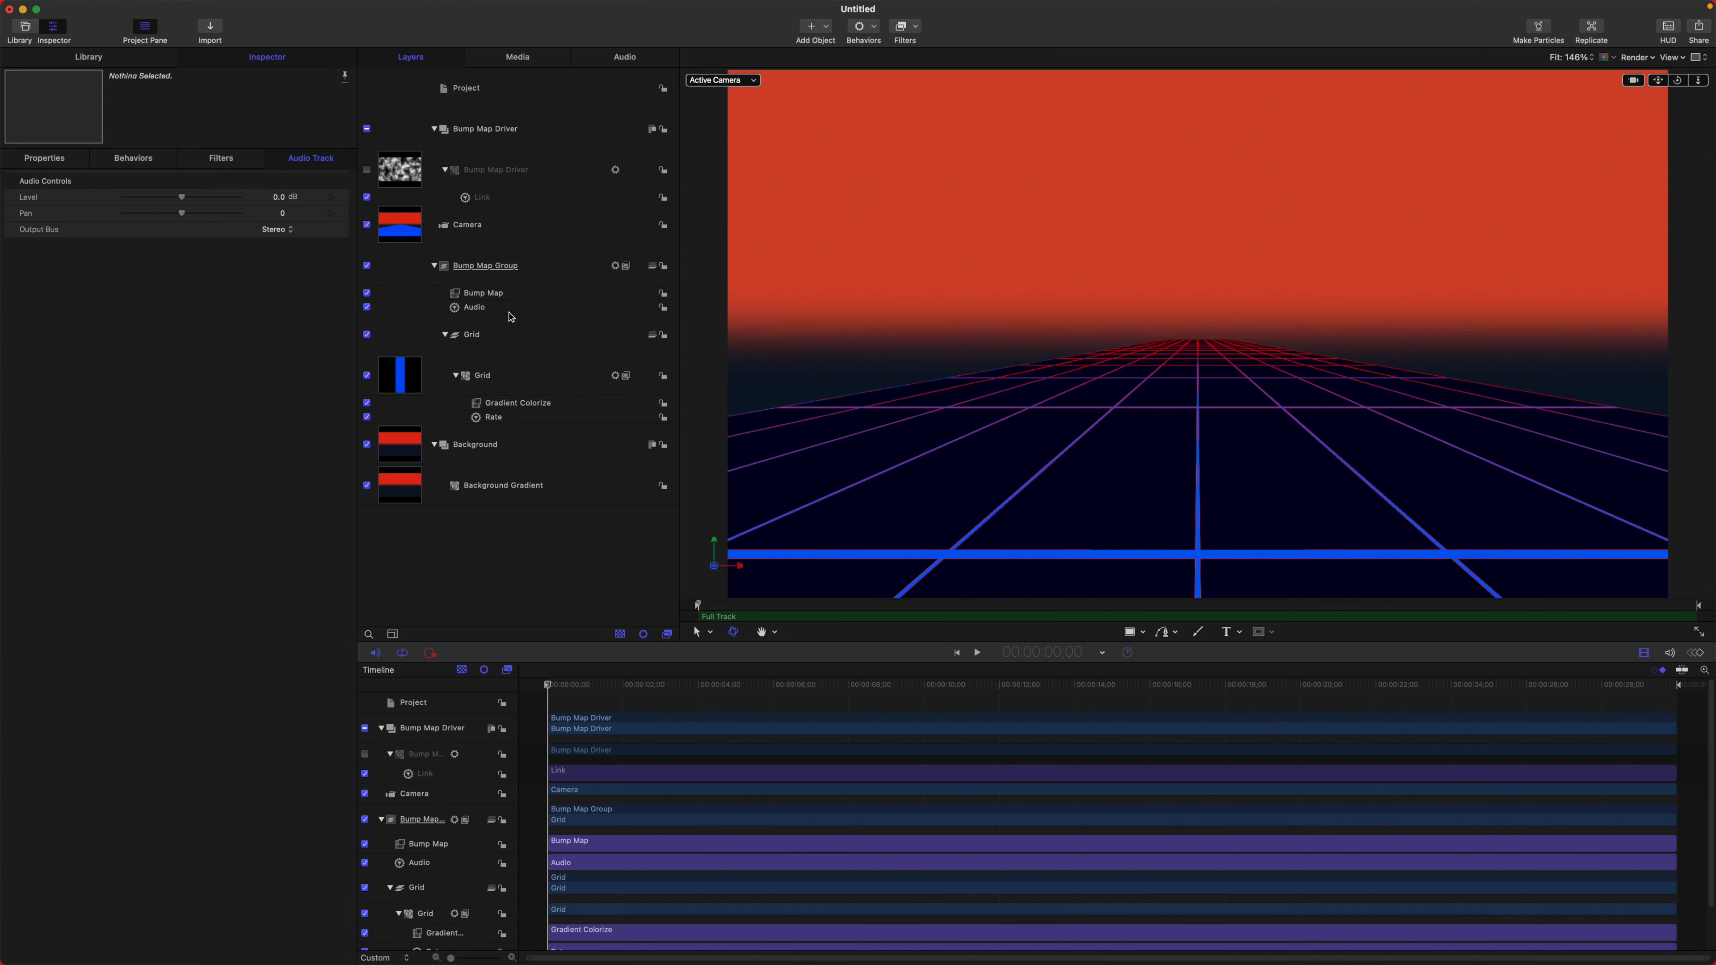
Step: Choose Full Track as the source audio of the Audio behavior and play the animation
{"action": "left_click", "coordinate": [493, 307]}
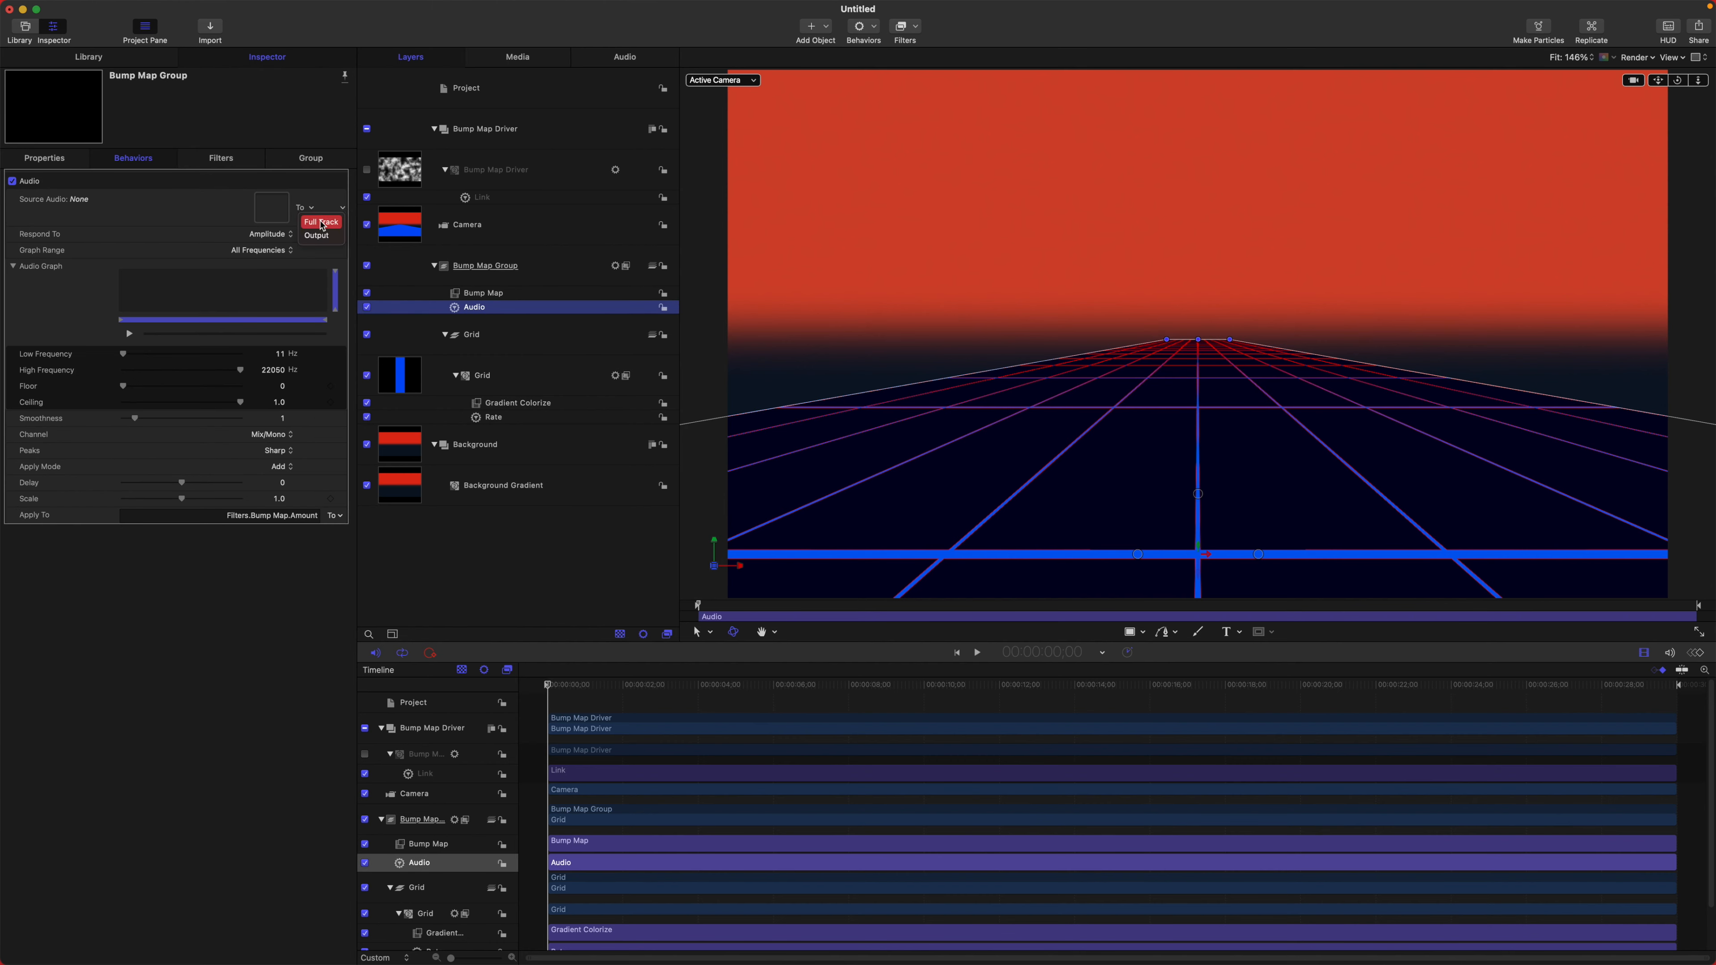
{"action": "key", "text": "space"}
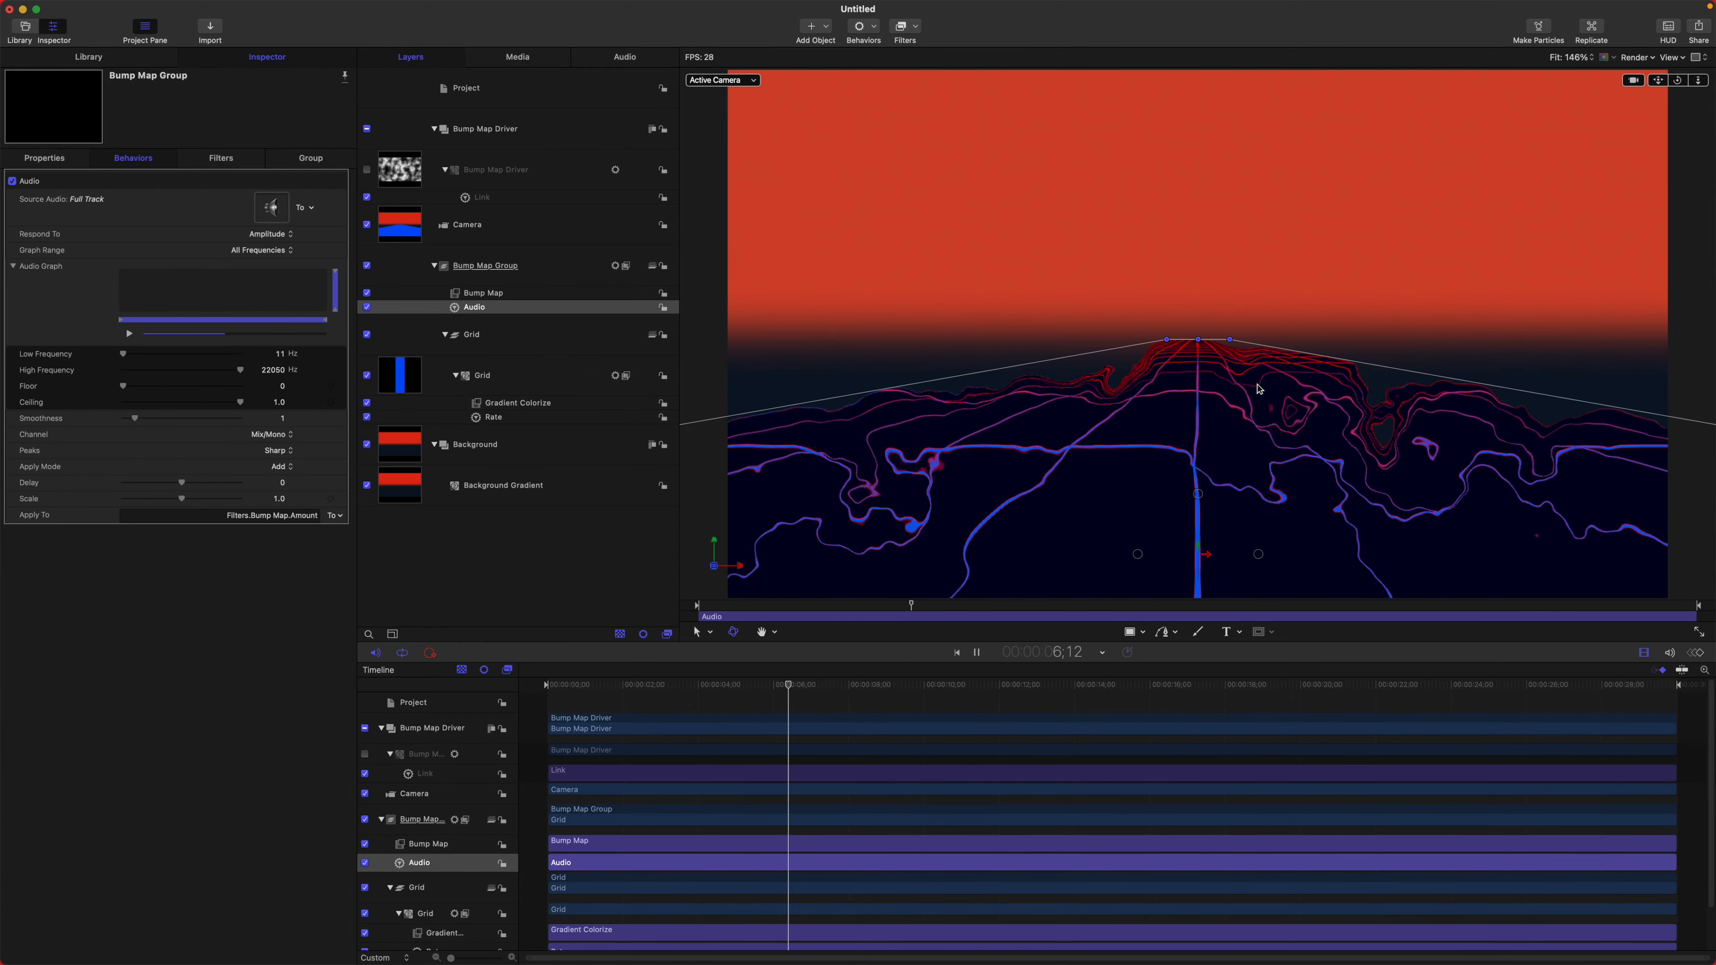
{"action": "key", "text": "space"}
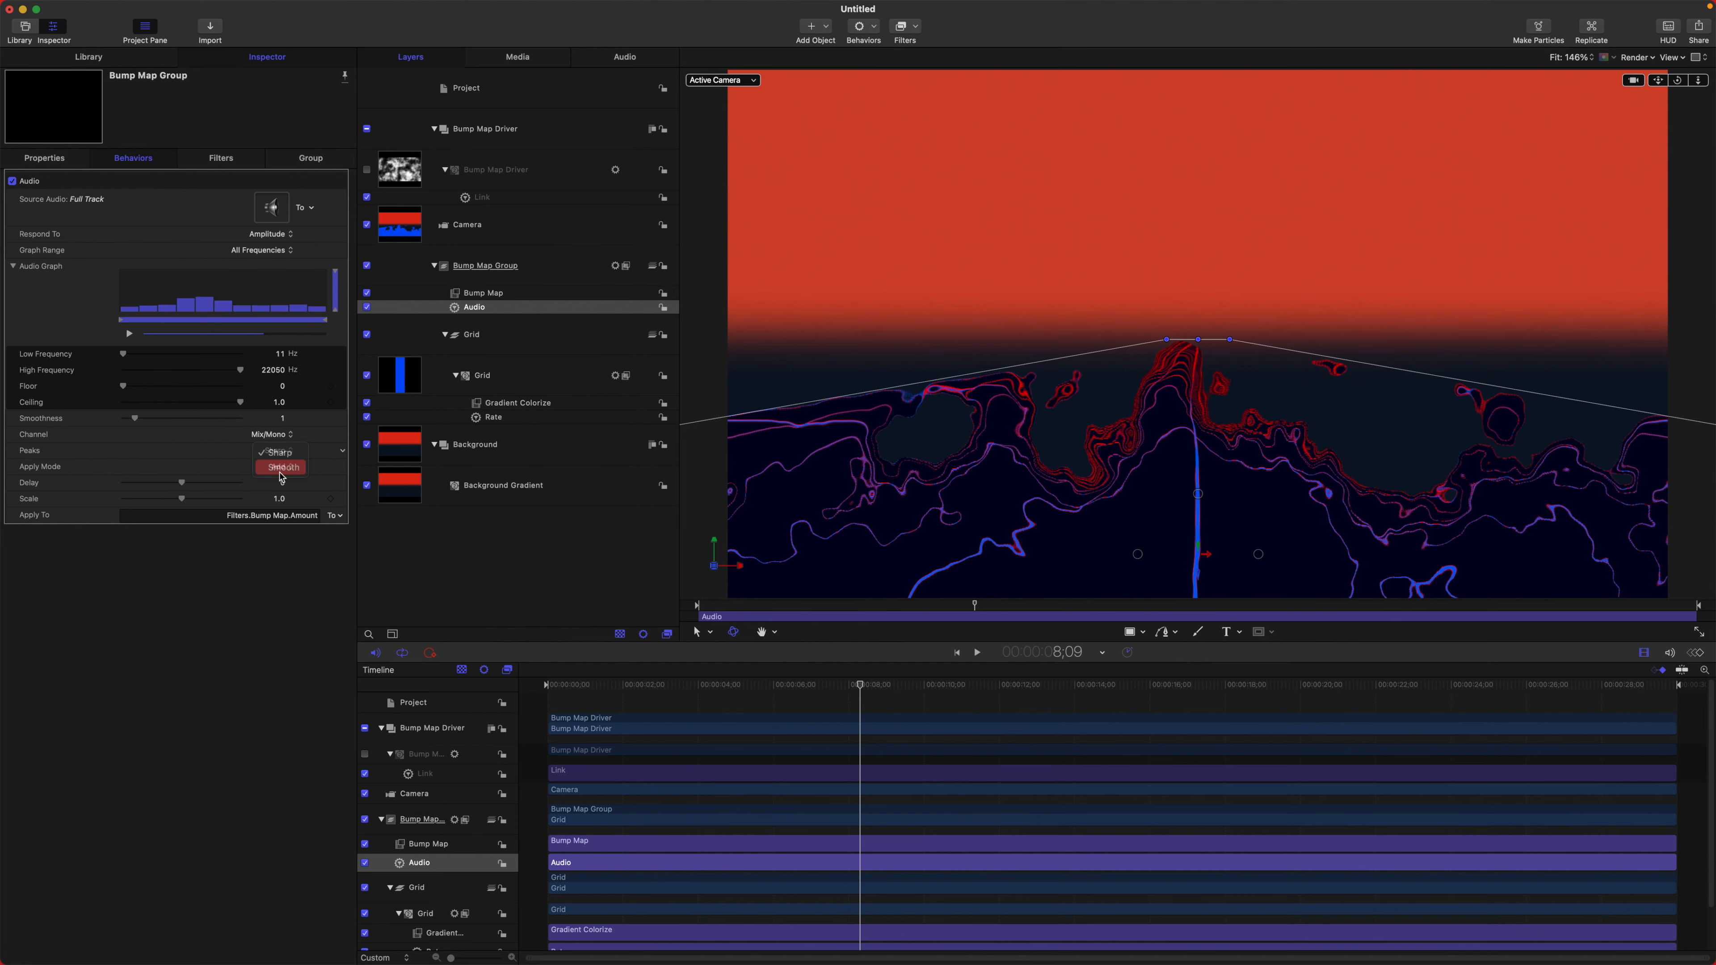
Step: Set the Audio behavior's Peaks to Smooth and its Scale to 0.1, and play the animation from the start
{"action": "left_click", "coordinate": [281, 473]}
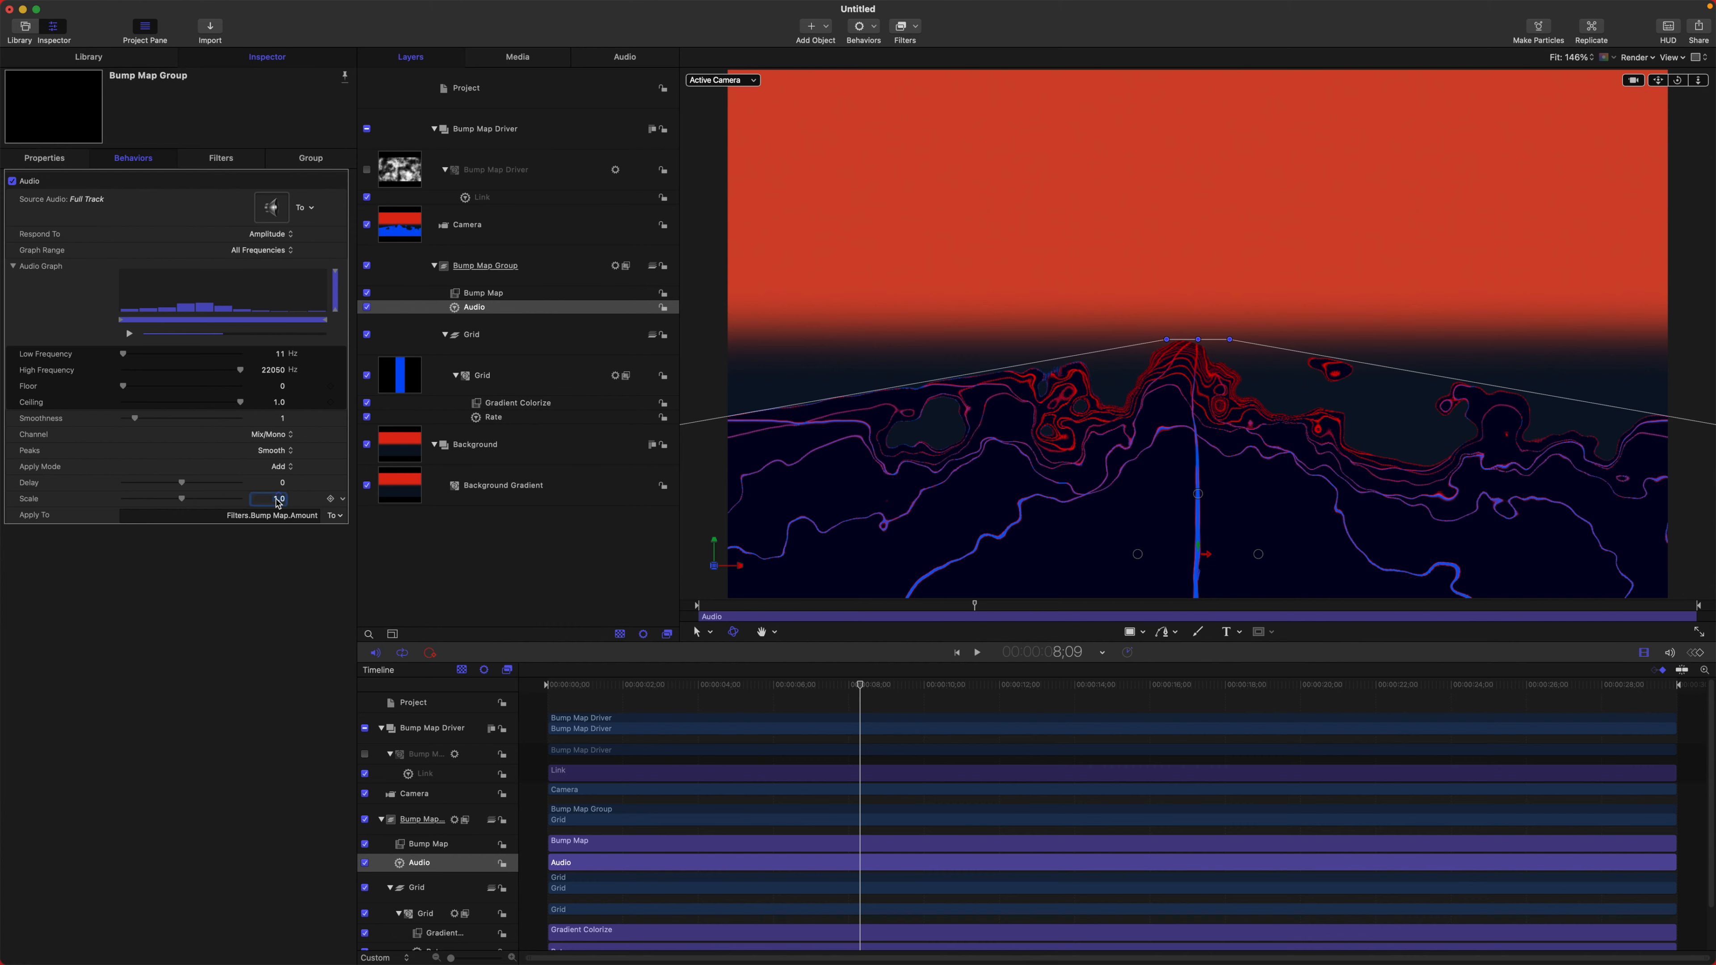
{"action": "left_click_drag", "start_coordinate": [875, 691], "coordinate": [558, 686]}
{"action": "key", "text": "space"}
{"action": "left_click", "coordinate": [738, 688]}
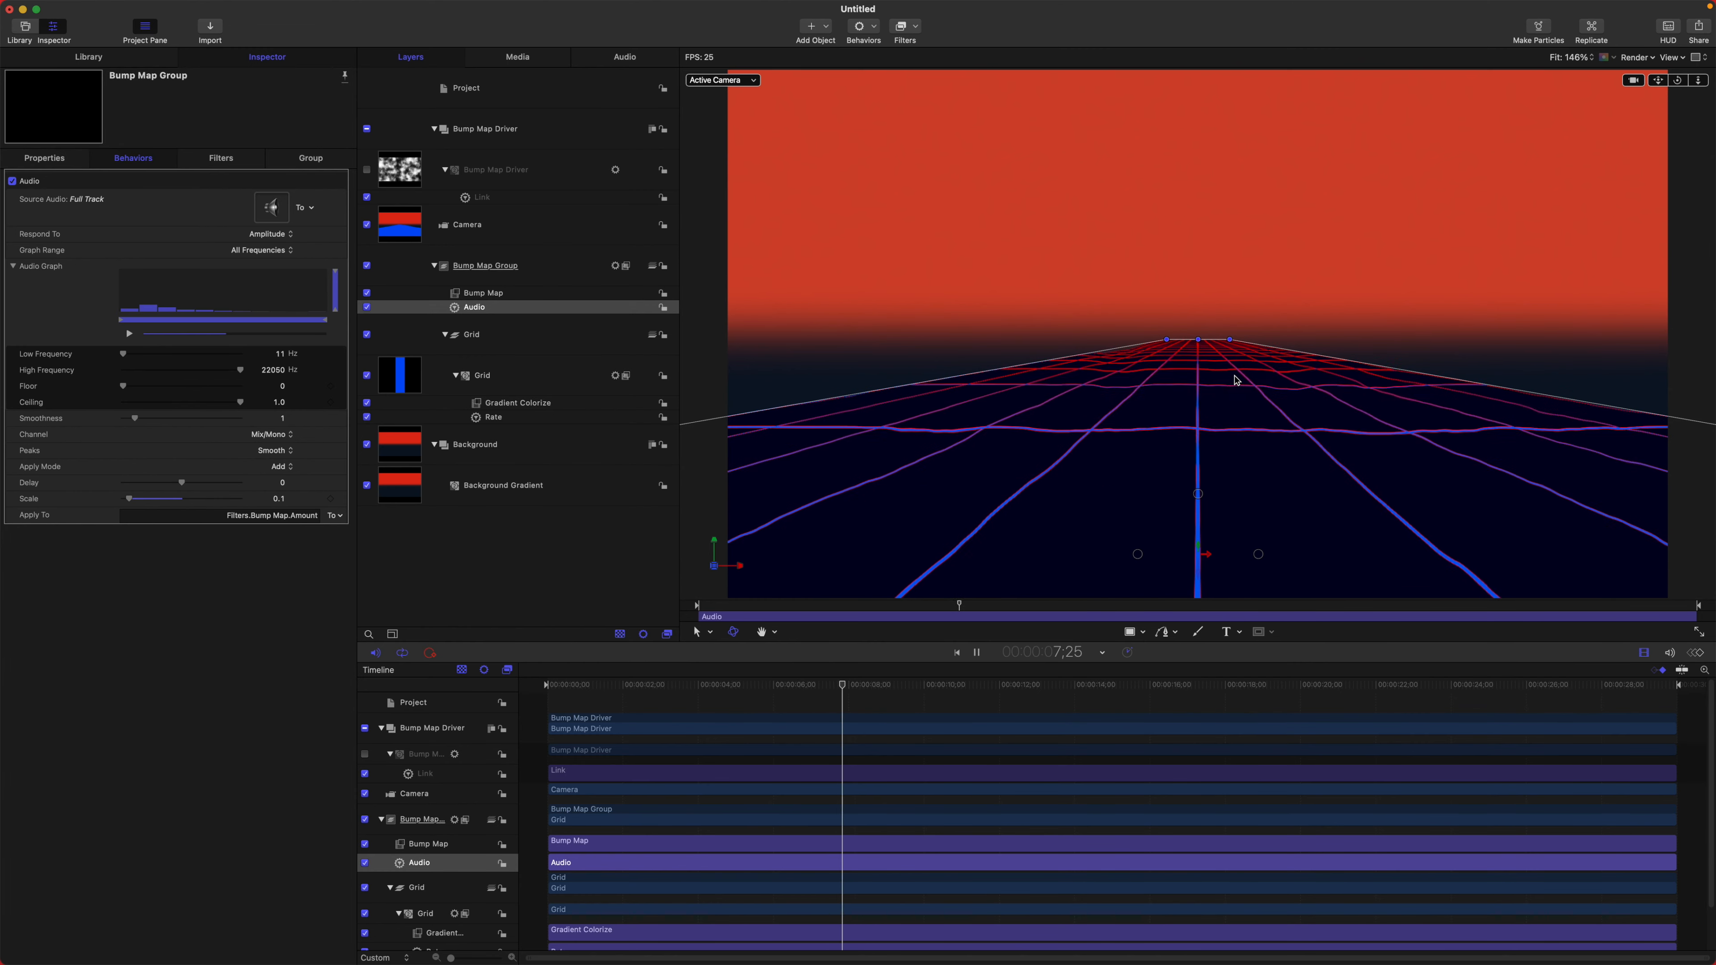
{"action": "key", "text": "space"}
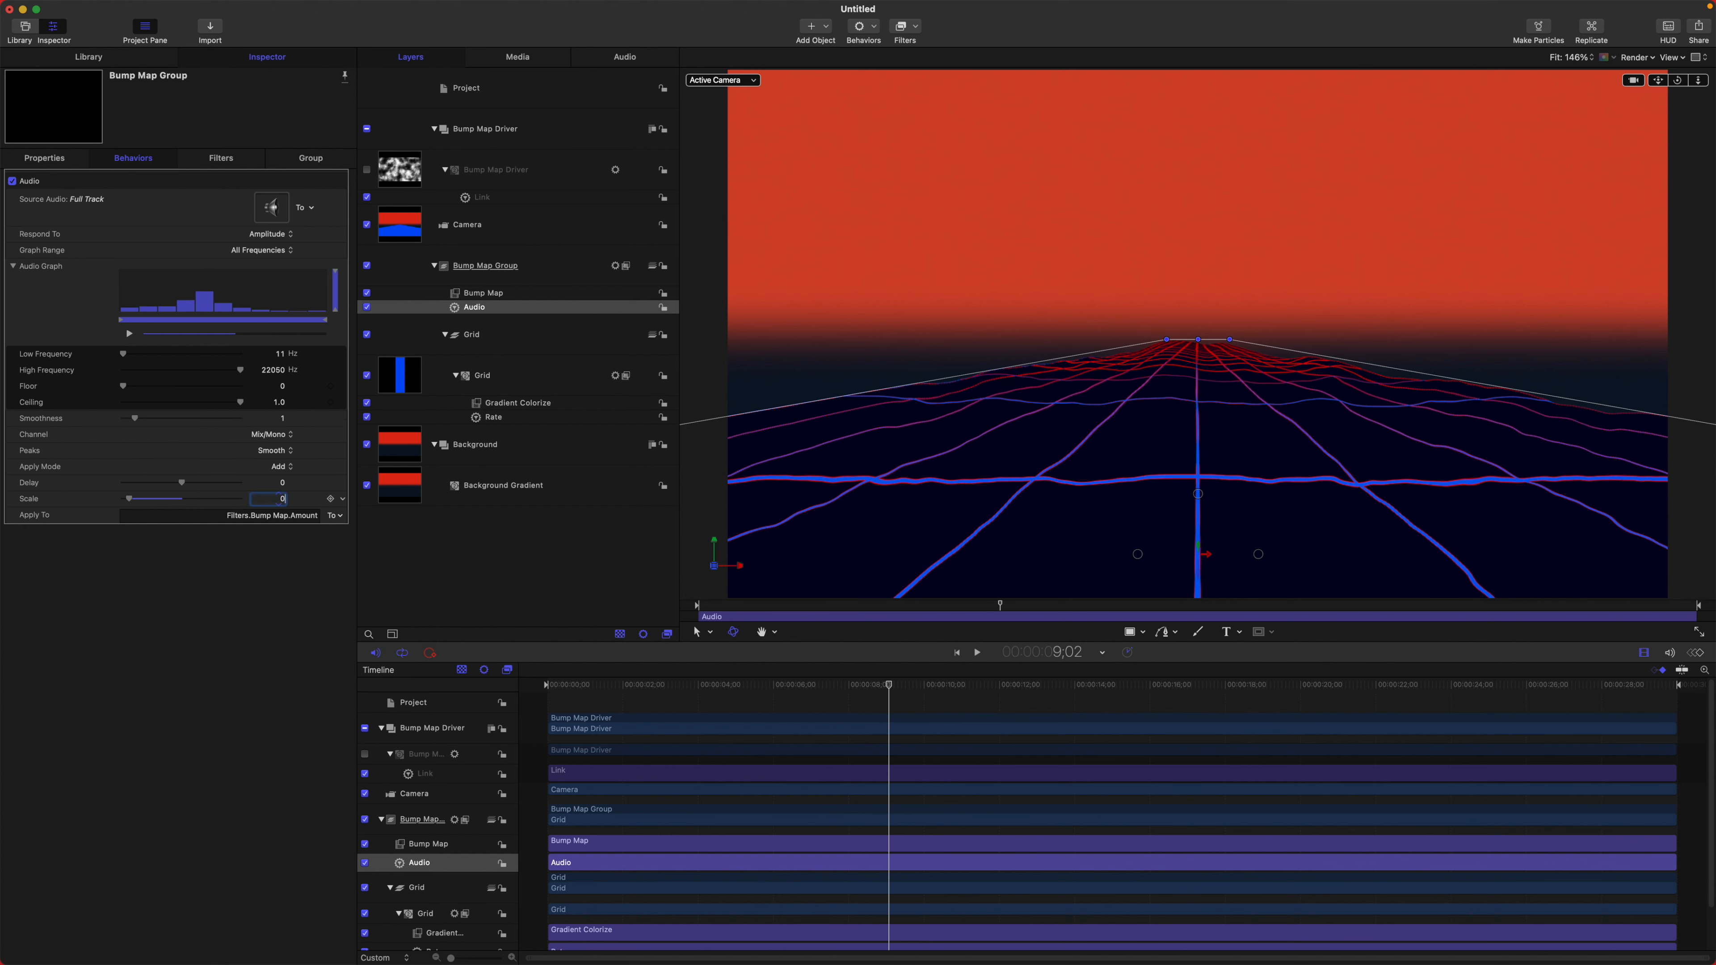
Step: Set the Audio behavior's Scale to 0.2, preview the animation, and set its Apply Mode to Subtract
{"action": "type", "text": ".2"}
{"action": "key", "text": "Return"}
{"action": "key", "text": "space"}
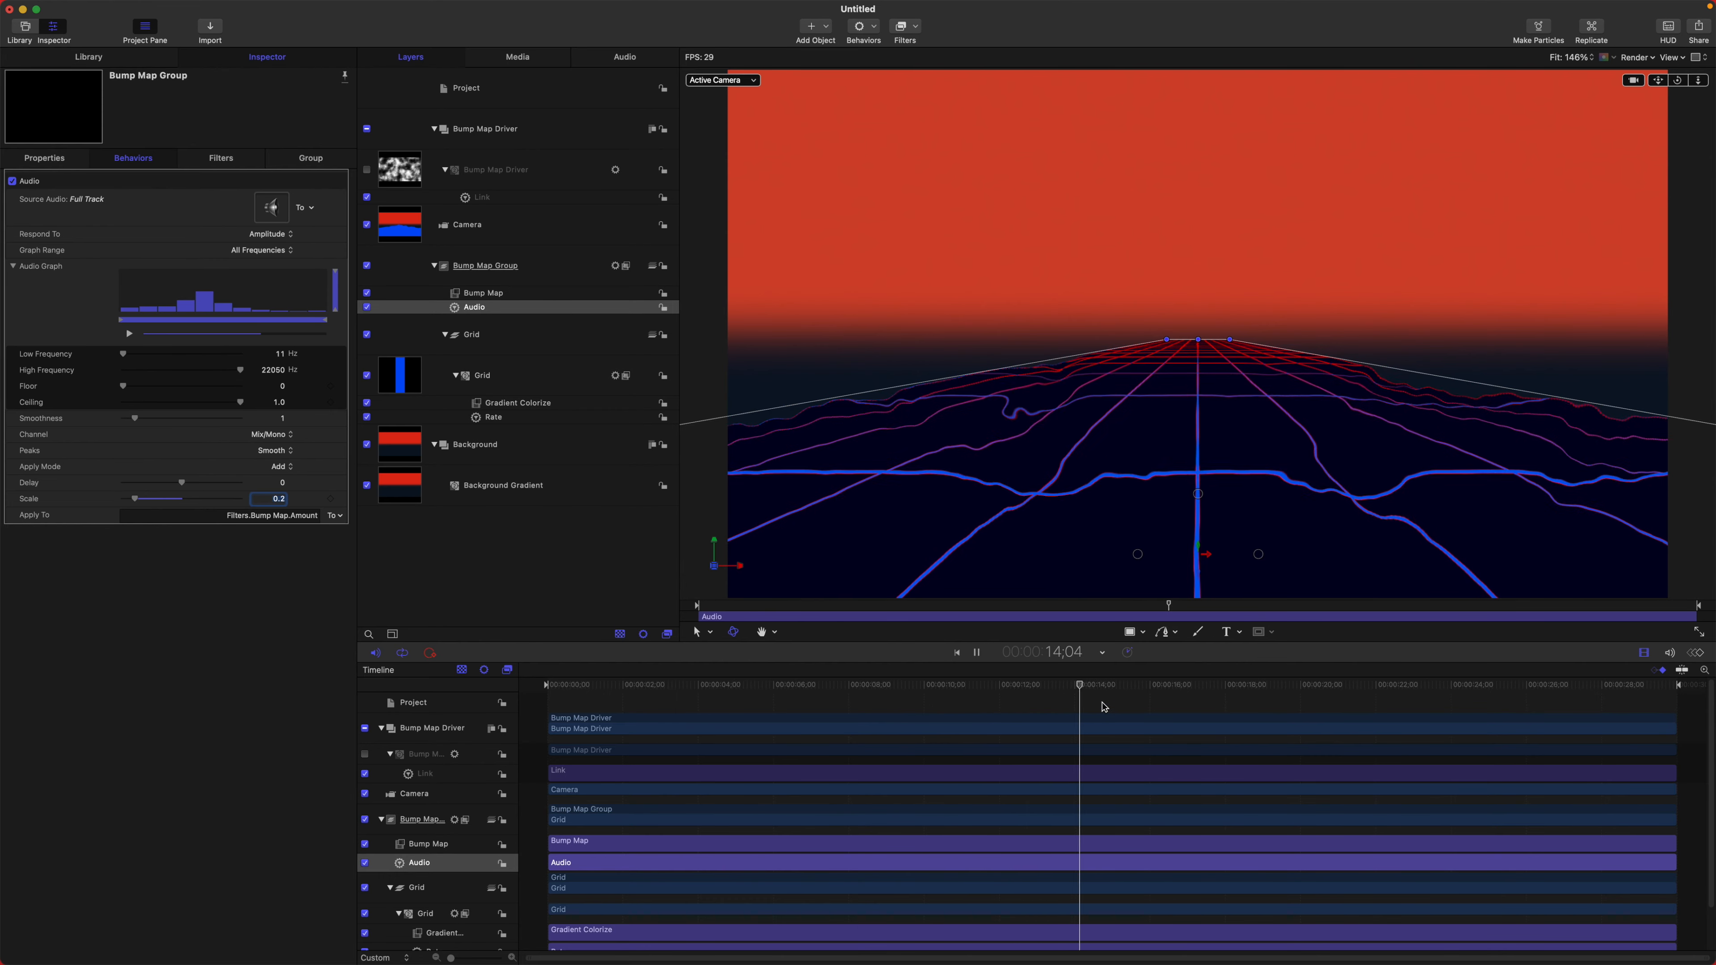
{"action": "key", "text": "space"}
{"action": "left_click", "coordinate": [286, 472]}
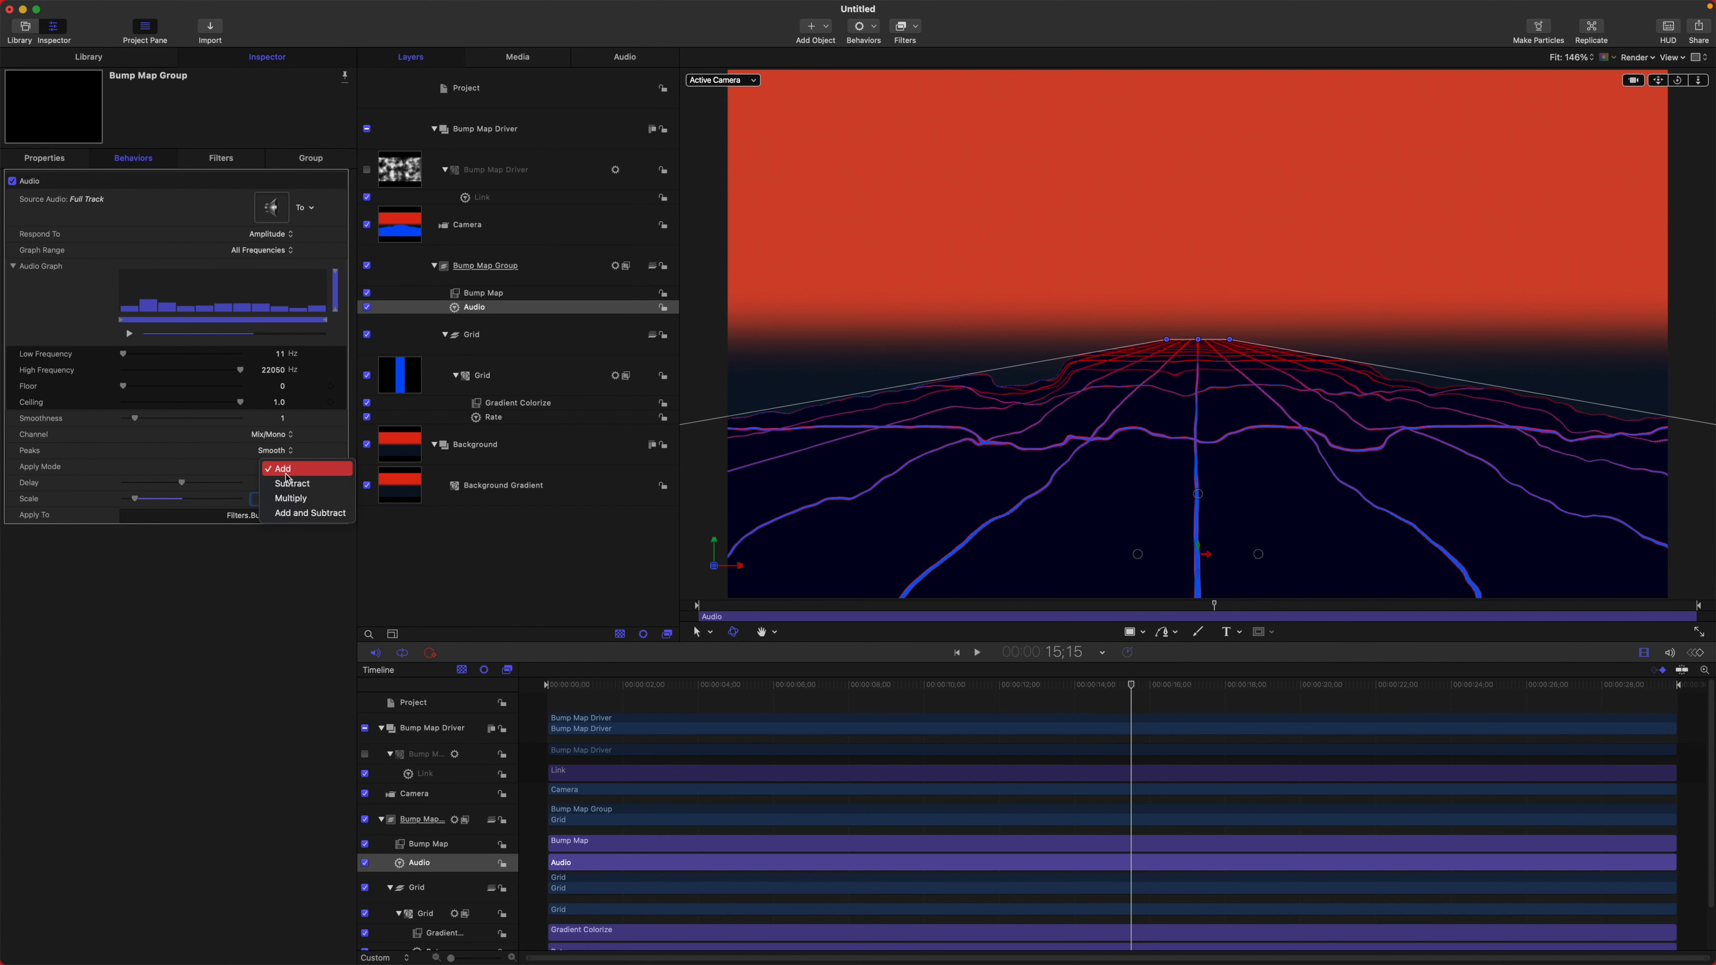
{"action": "left_click", "coordinate": [290, 484]}
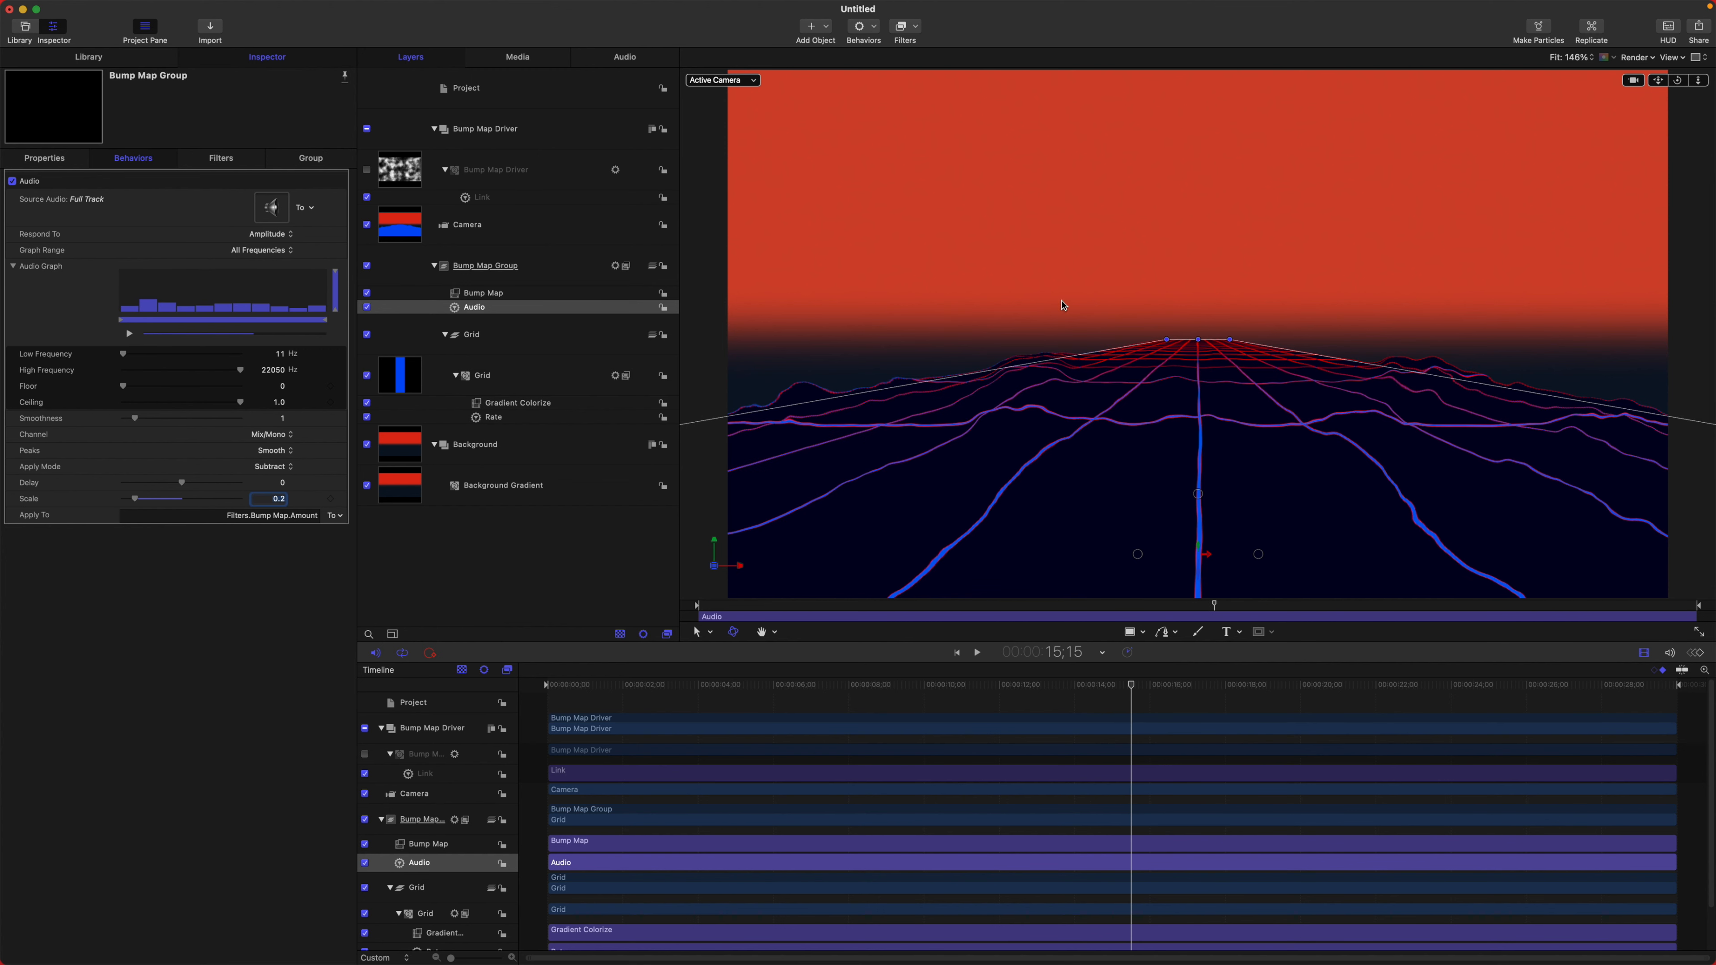
Step: Play and scrub through the animation to review how the grid terrain reacts to the audio in Subtract mode
{"action": "left_click", "coordinate": [273, 467]}
{"action": "left_click", "coordinate": [291, 471]}
{"action": "left_click_drag", "start_coordinate": [668, 686], "coordinate": [942, 691]}
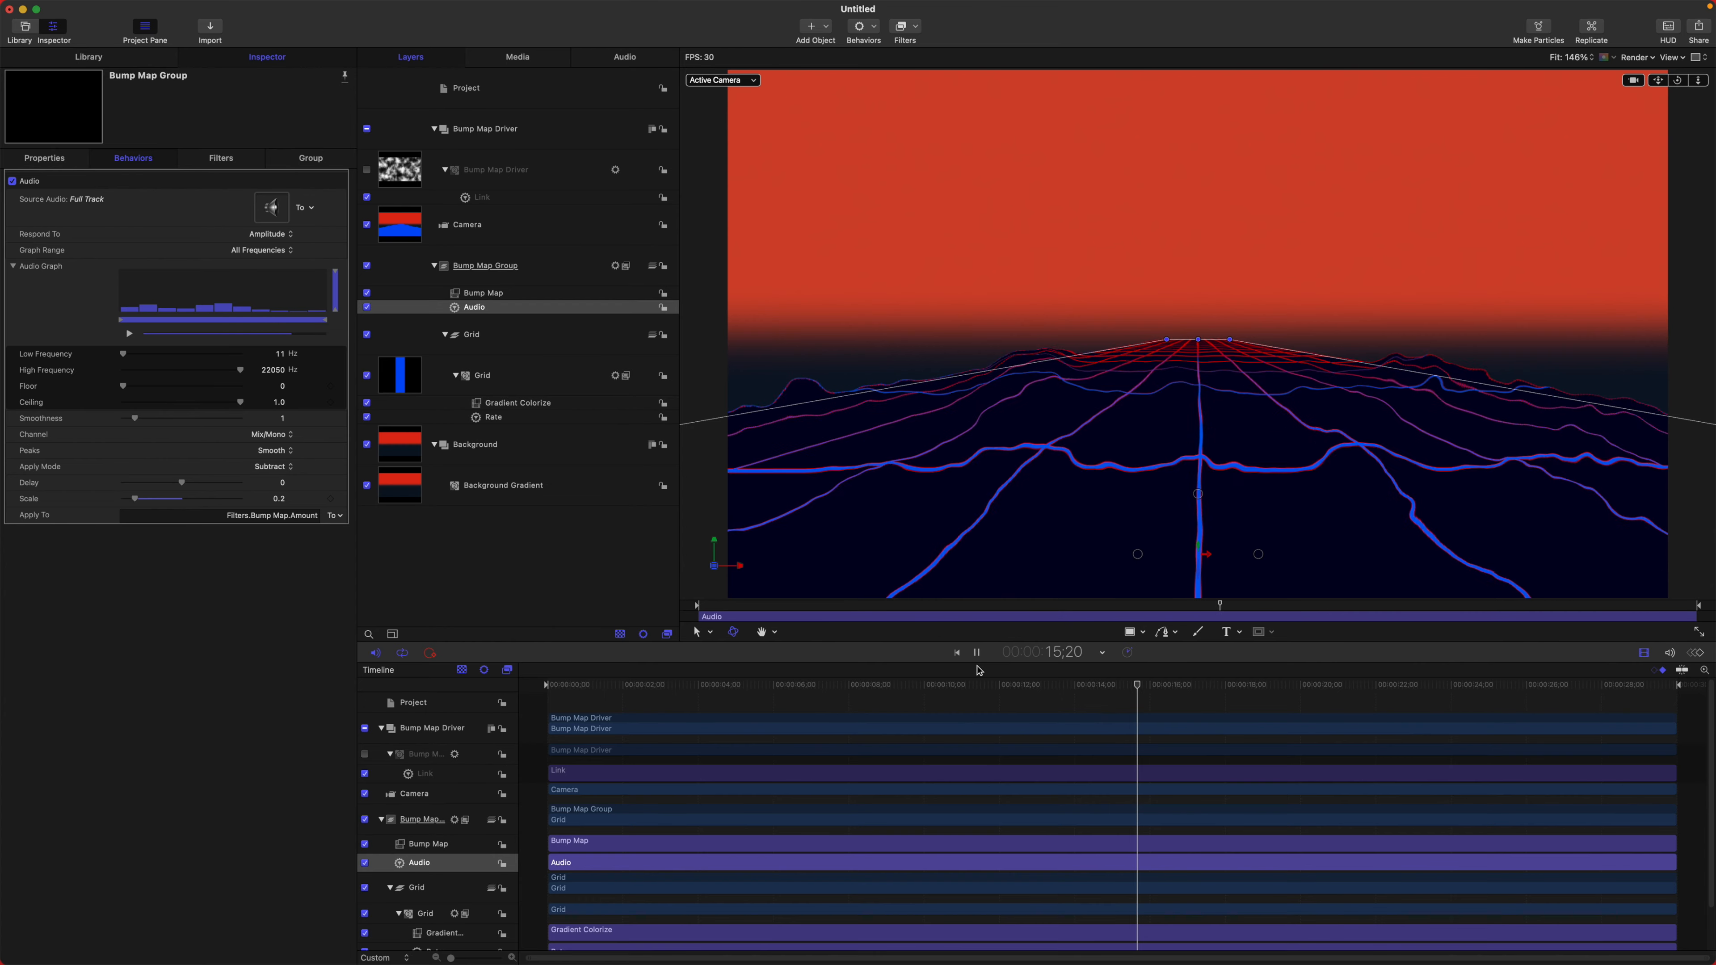
{"action": "key", "text": "space"}
{"action": "left_click_drag", "start_coordinate": [1213, 687], "coordinate": [606, 696]}
Step: Apply the Add Noise filter from the Stylize category to the Background Gradient layer
{"action": "left_click", "coordinate": [1067, 359]}
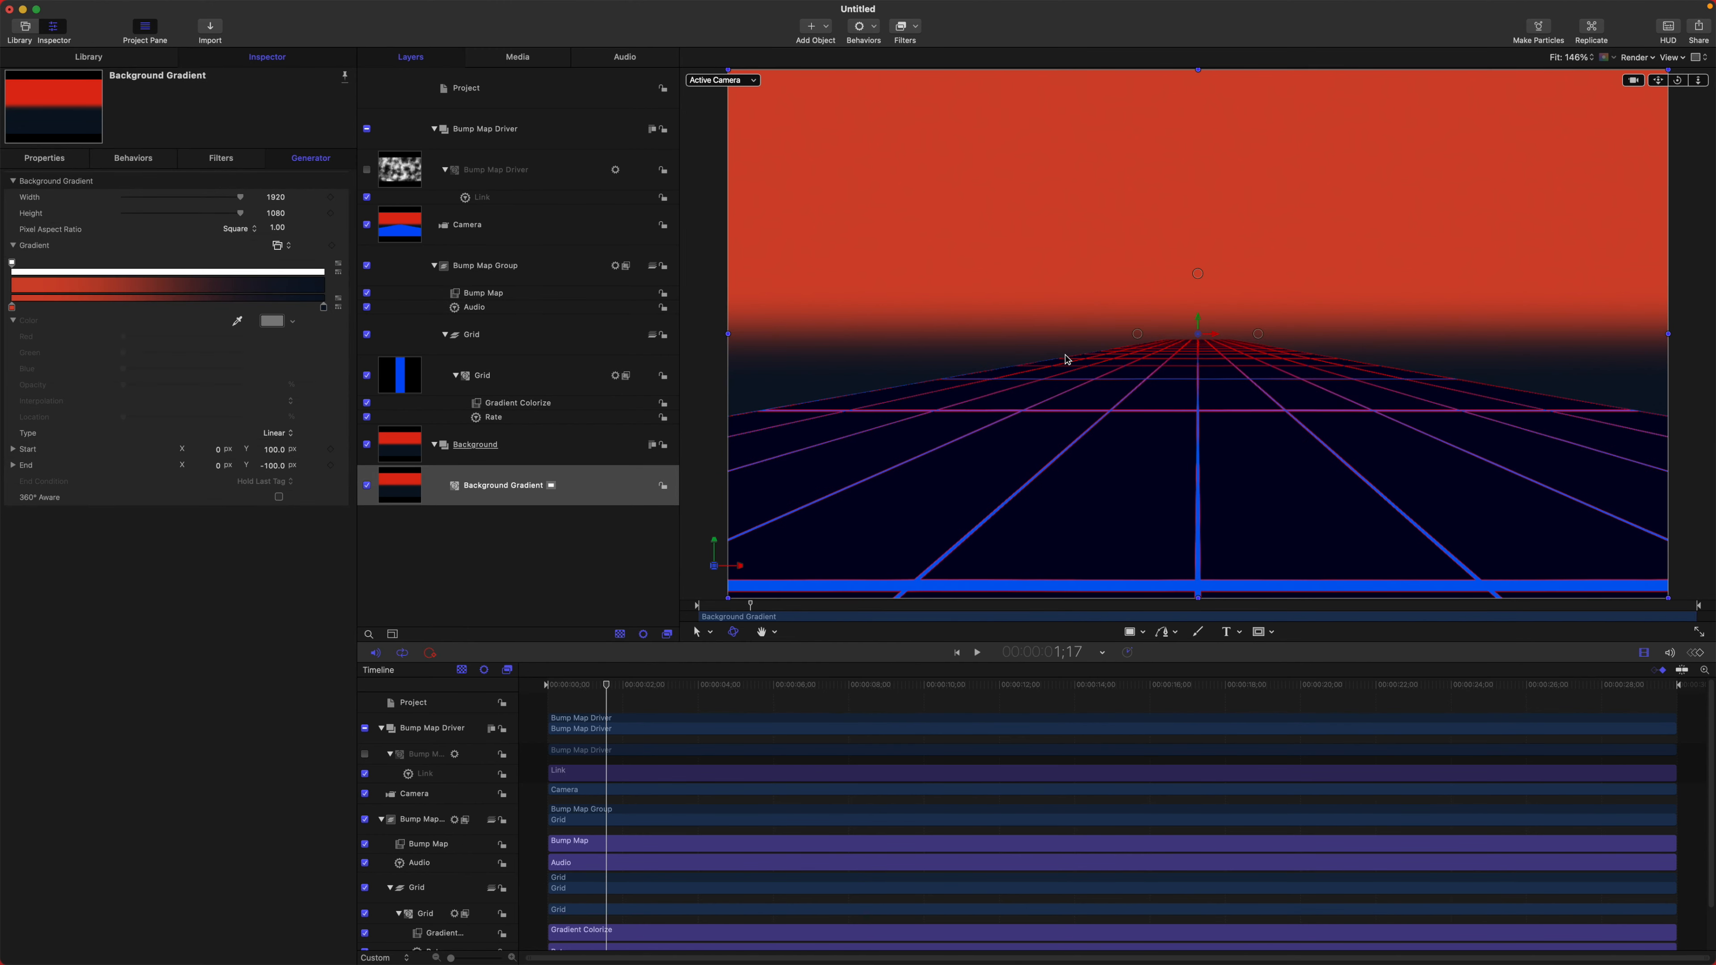
{"action": "key", "text": "alt+z"}
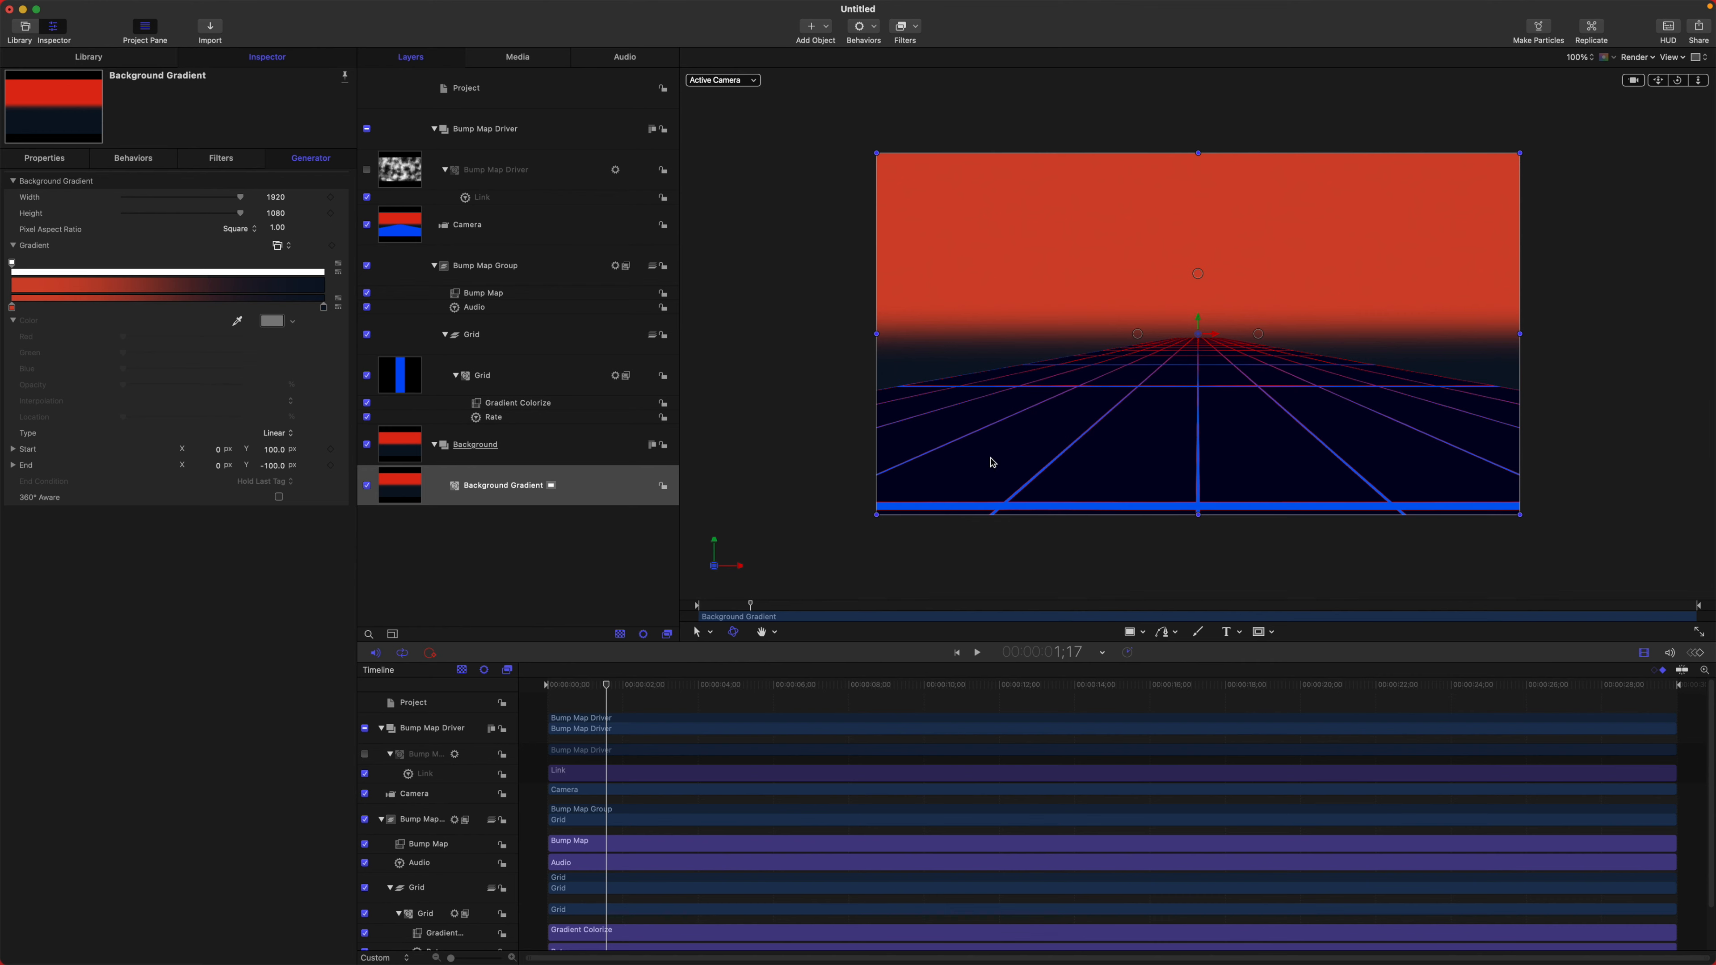
{"action": "left_click_drag", "start_coordinate": [763, 684], "coordinate": [853, 683]}
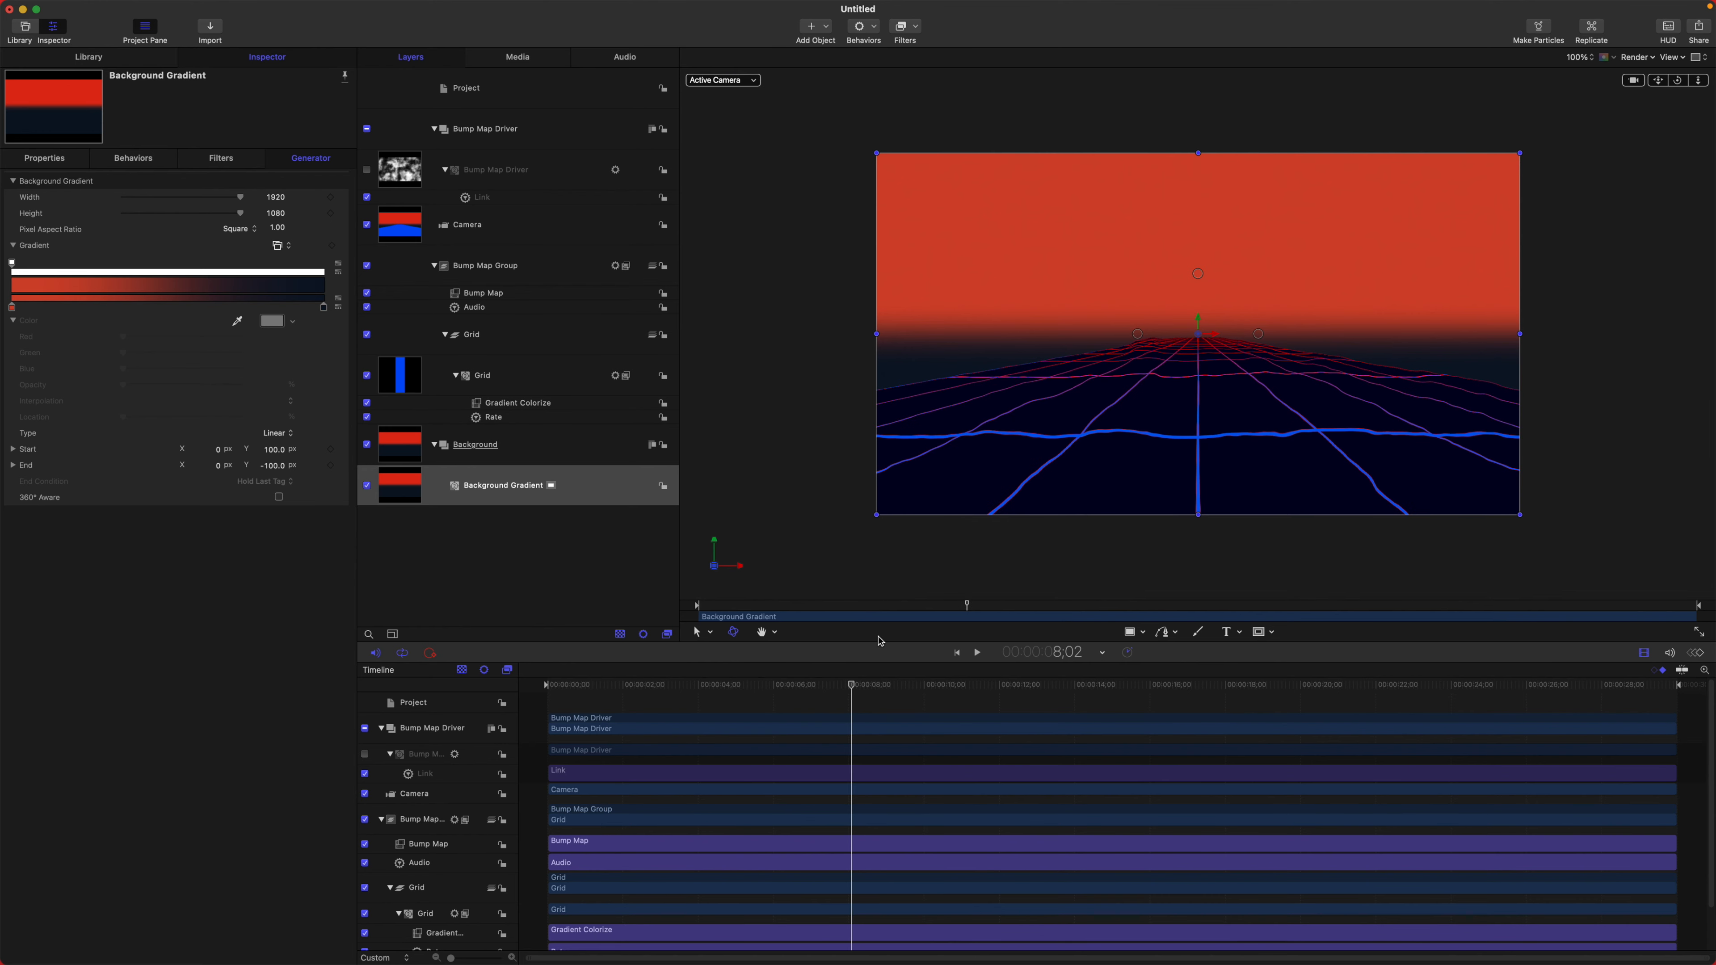
{"action": "left_click", "coordinate": [510, 497]}
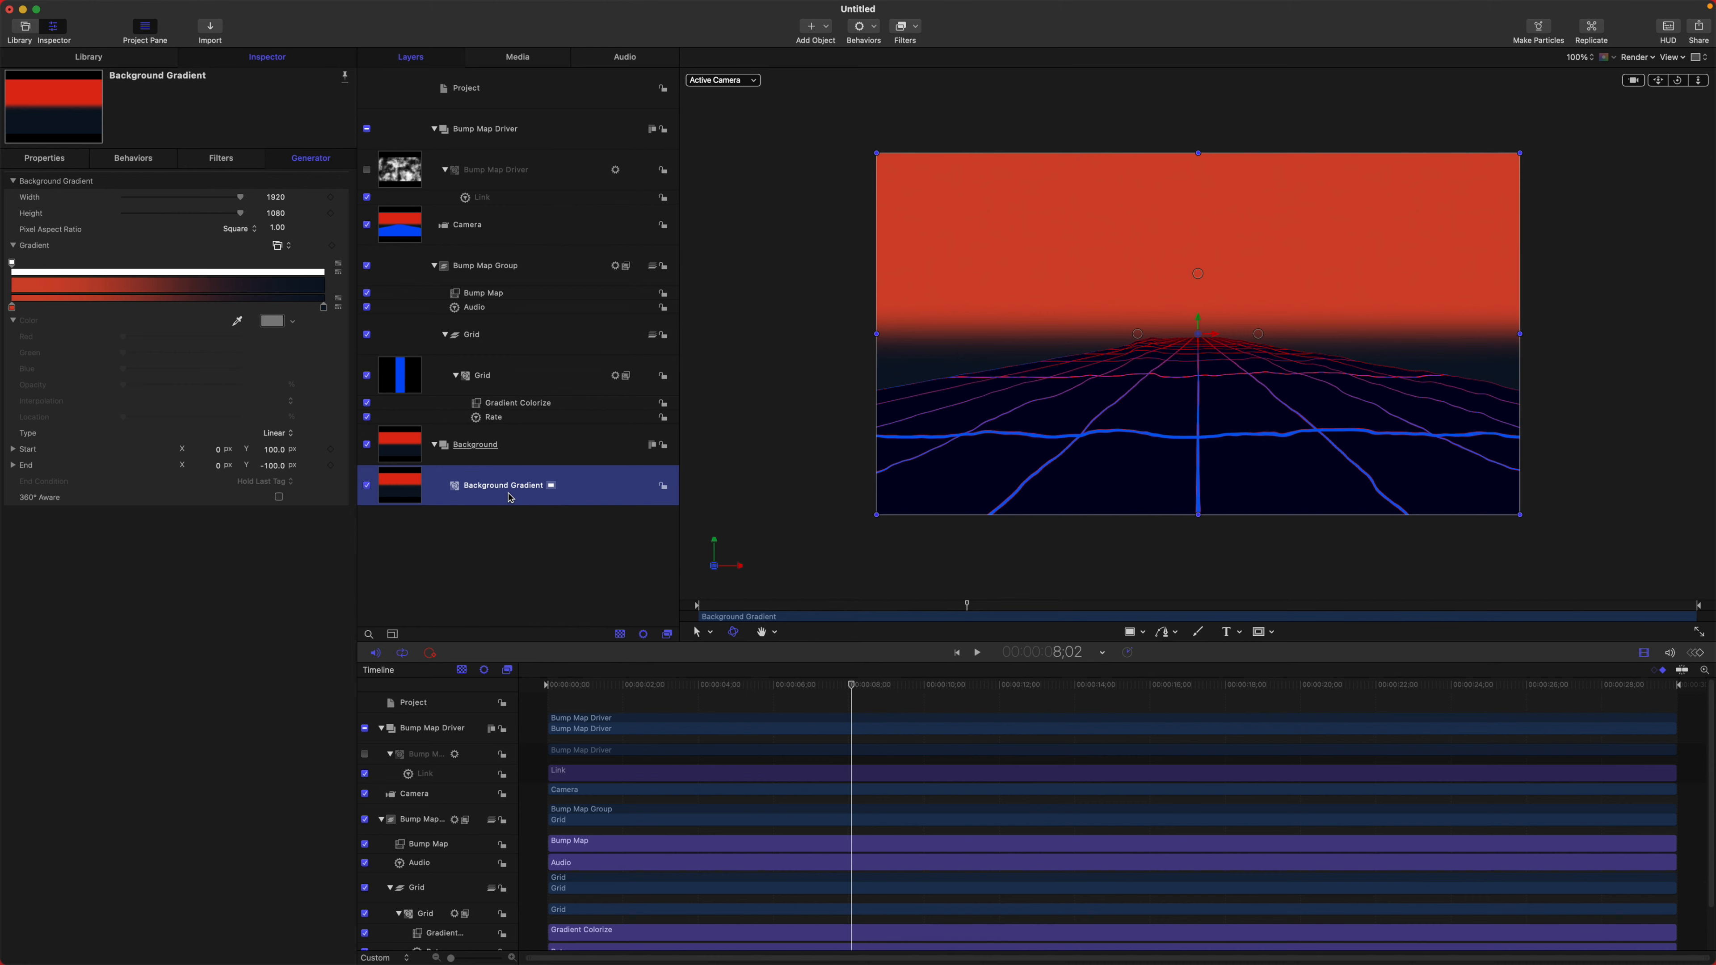
{"action": "left_click", "coordinate": [920, 26]}
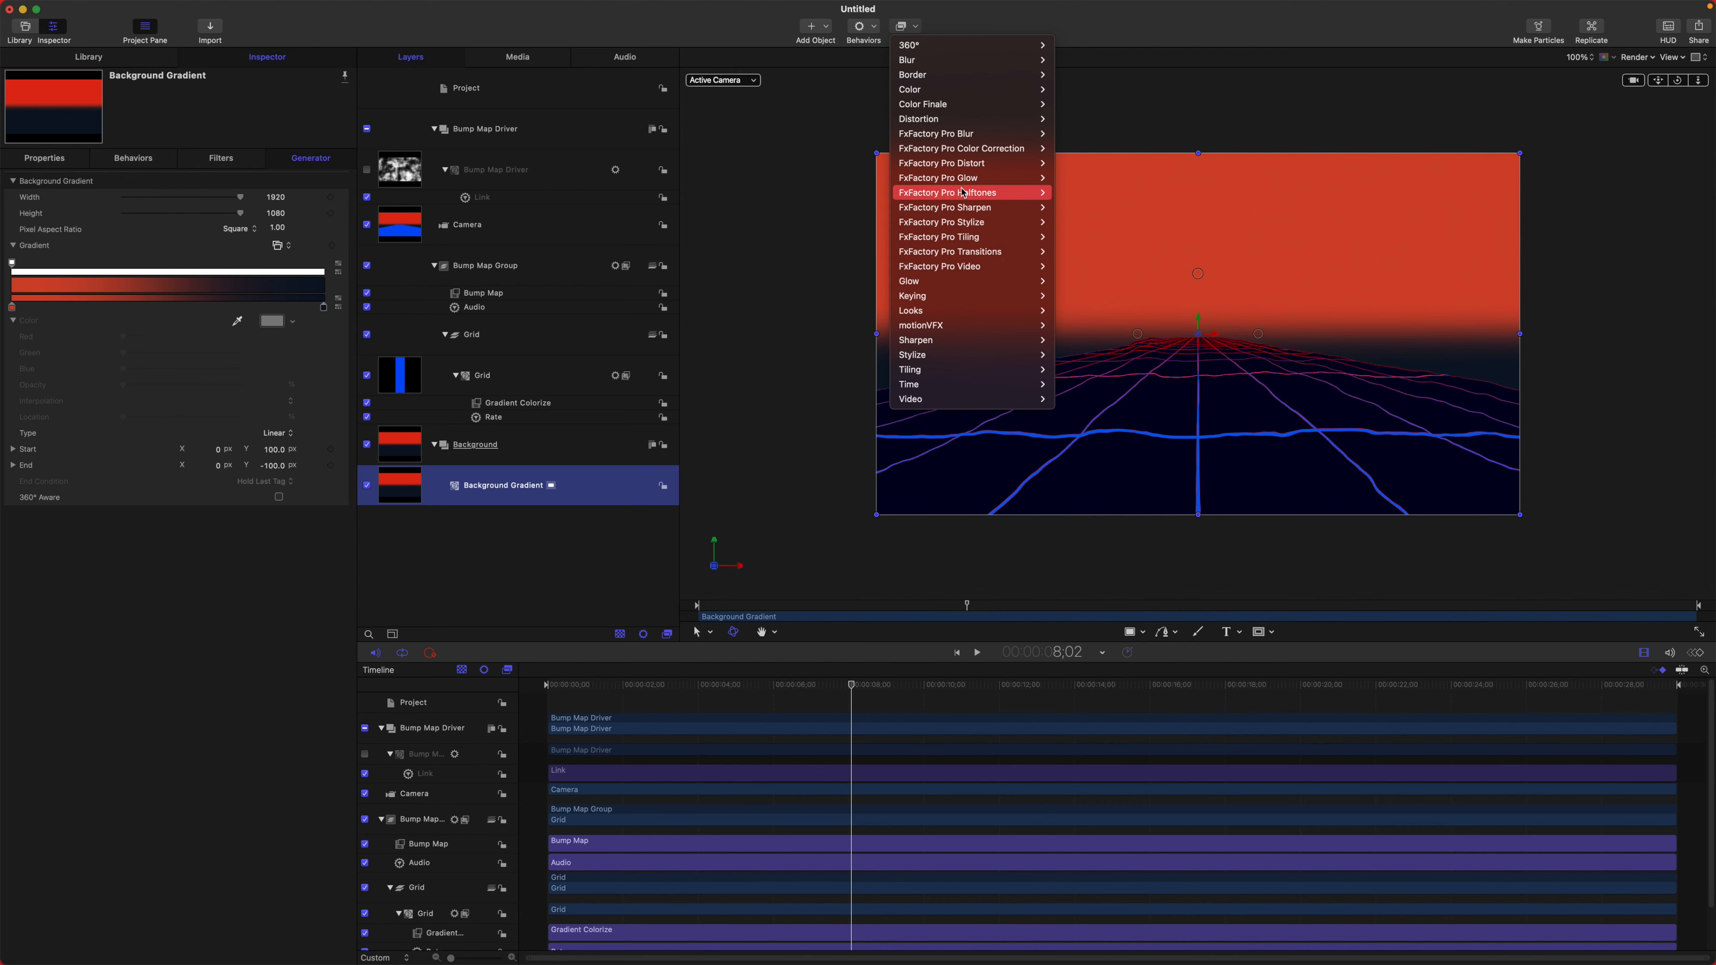
{"action": "mouse_move", "coordinate": [986, 355]}
{"action": "left_click", "coordinate": [1081, 355]}
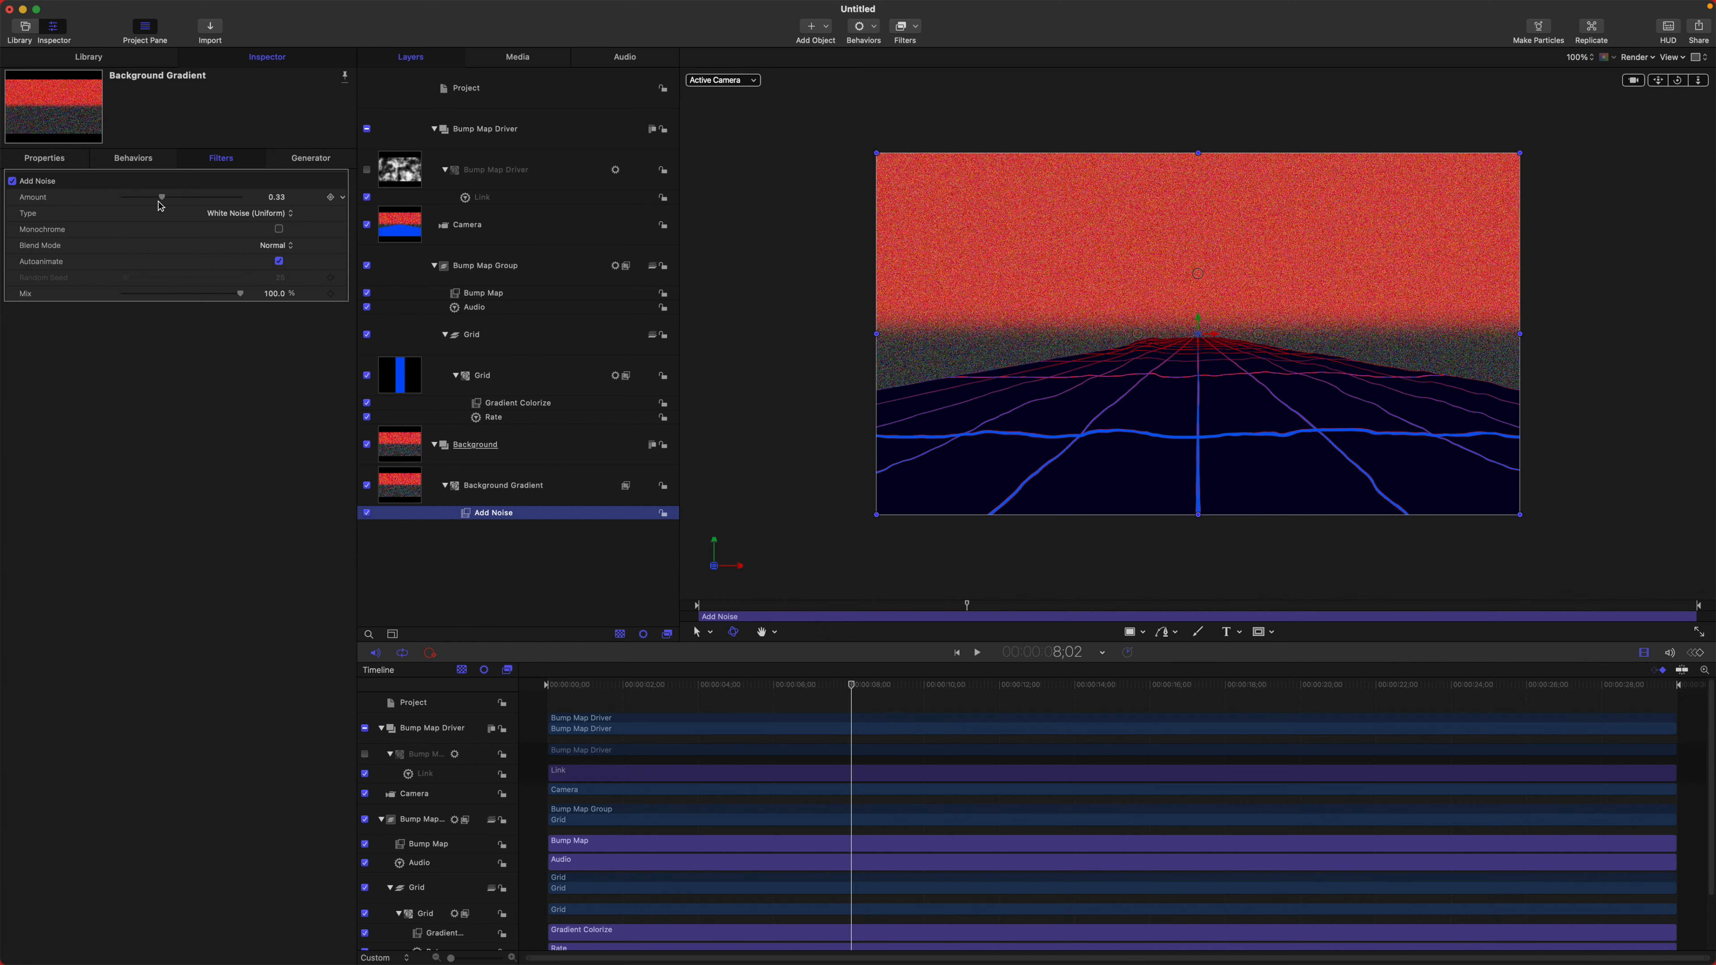
Step: Make the Add Noise filter monochrome with an Amount of 0.05 and the Gaussian Noise (Film Grain) type
{"action": "left_click_drag", "start_coordinate": [162, 197], "coordinate": [145, 196]}
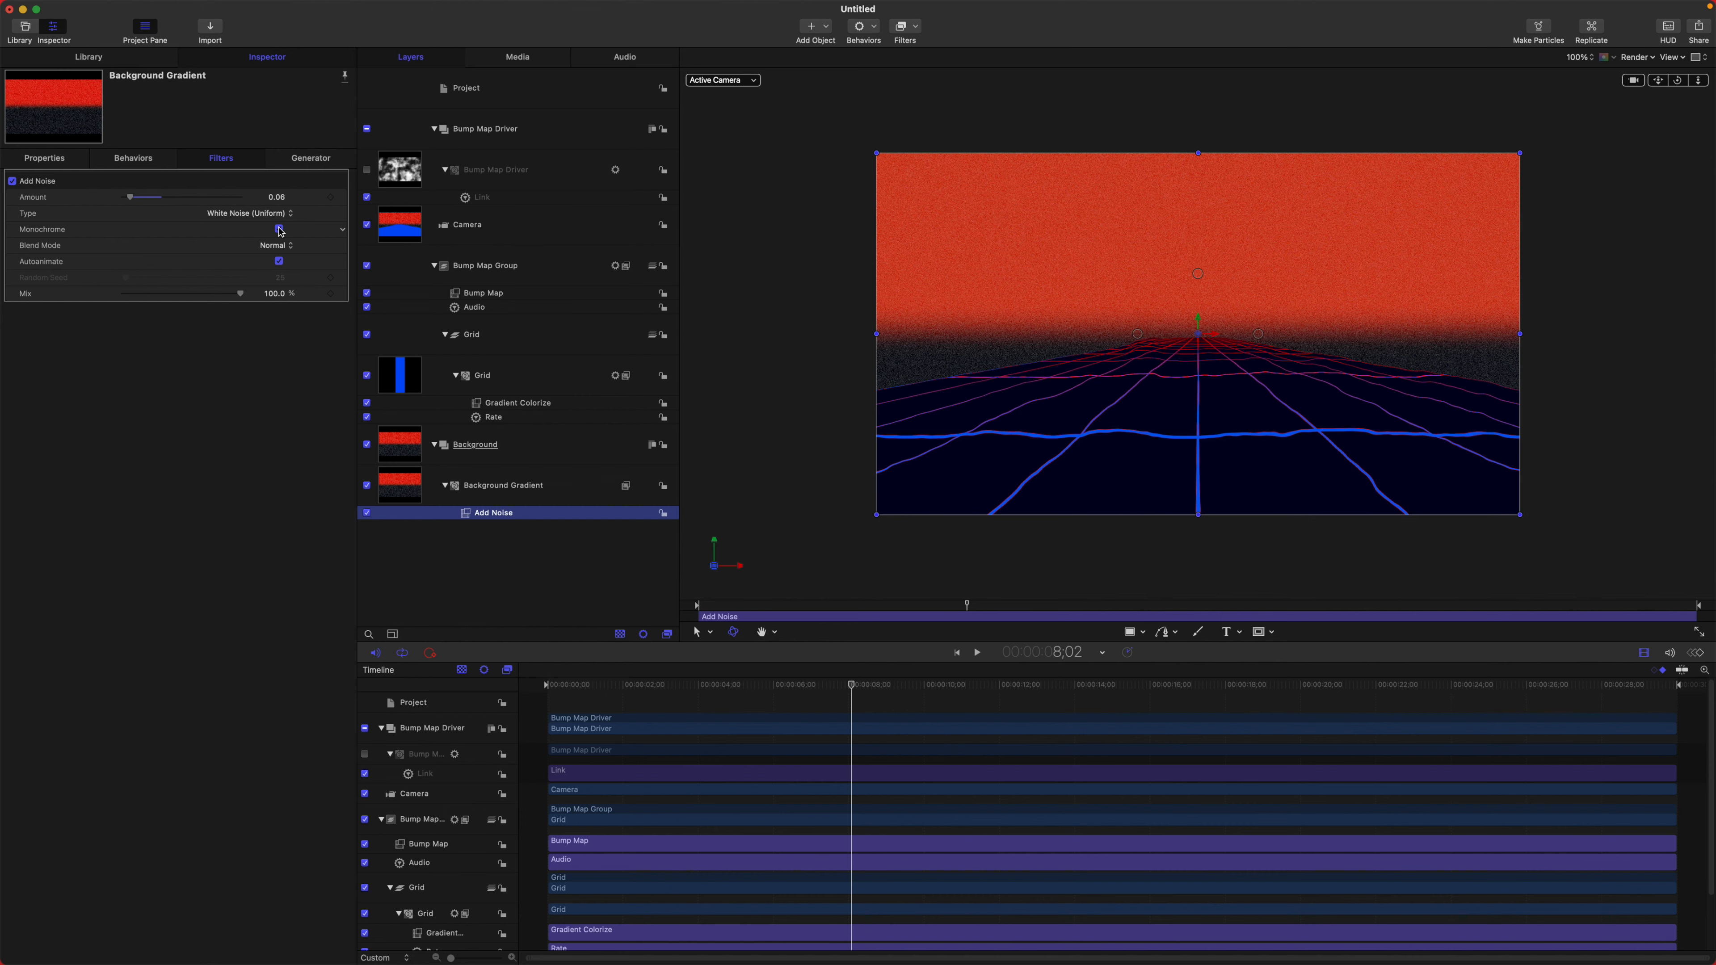
{"action": "left_click", "coordinate": [250, 213]}
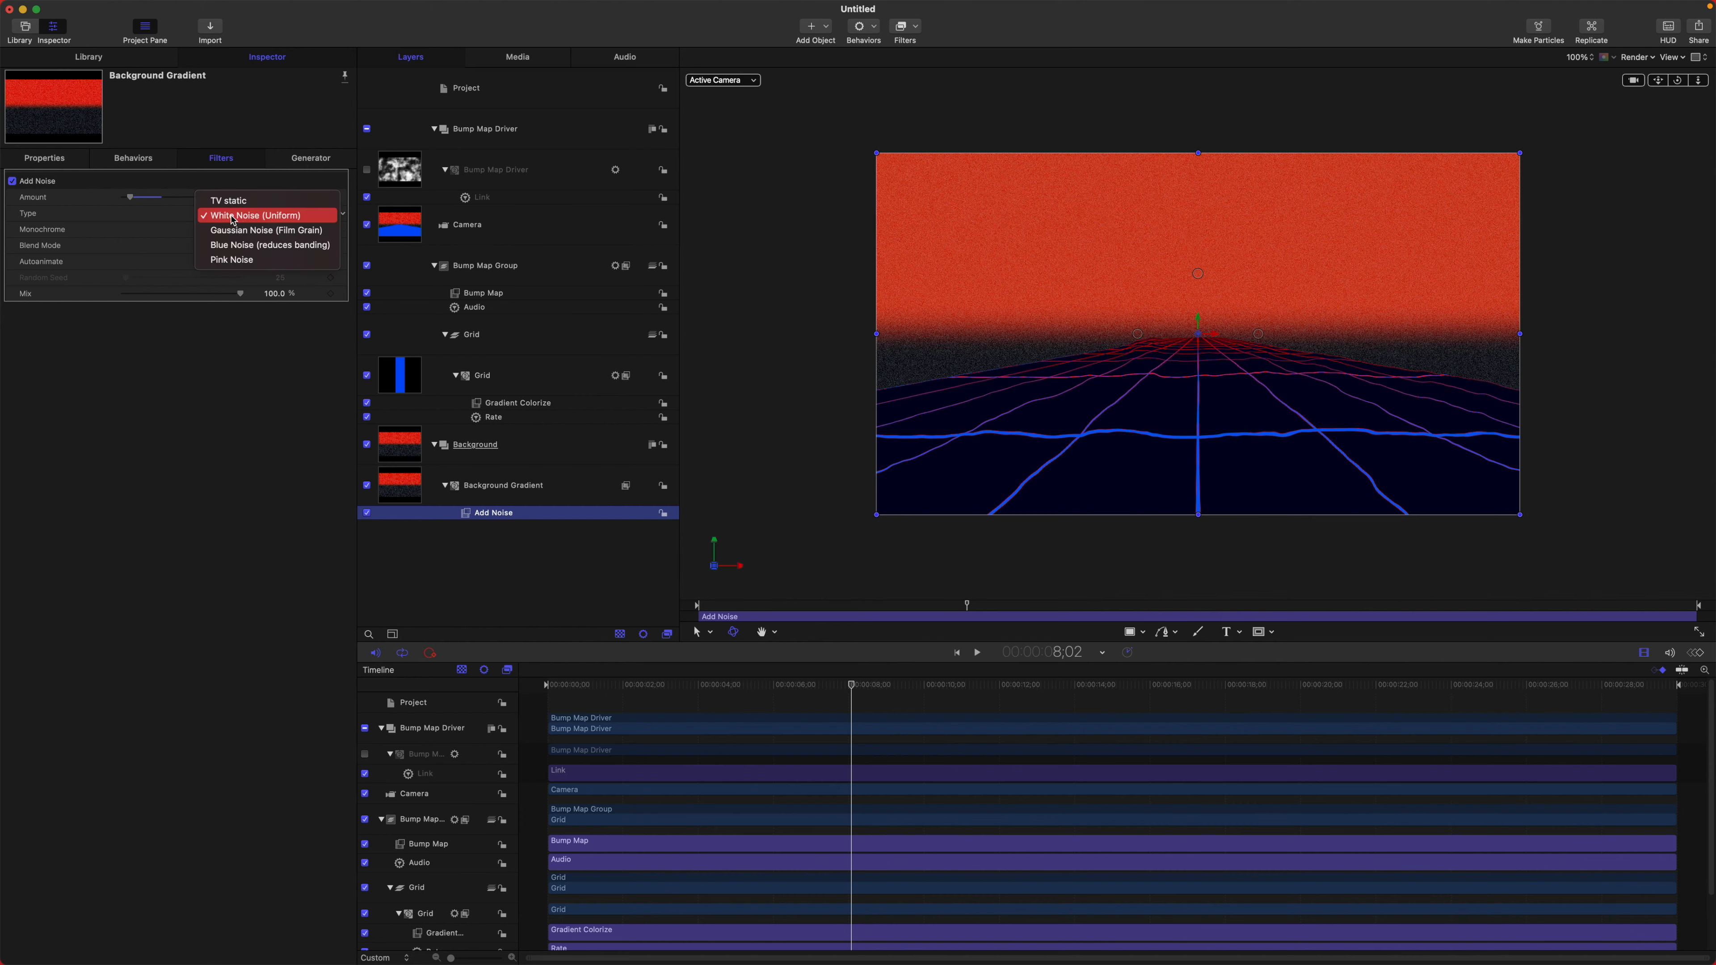
{"action": "left_click", "coordinate": [239, 231]}
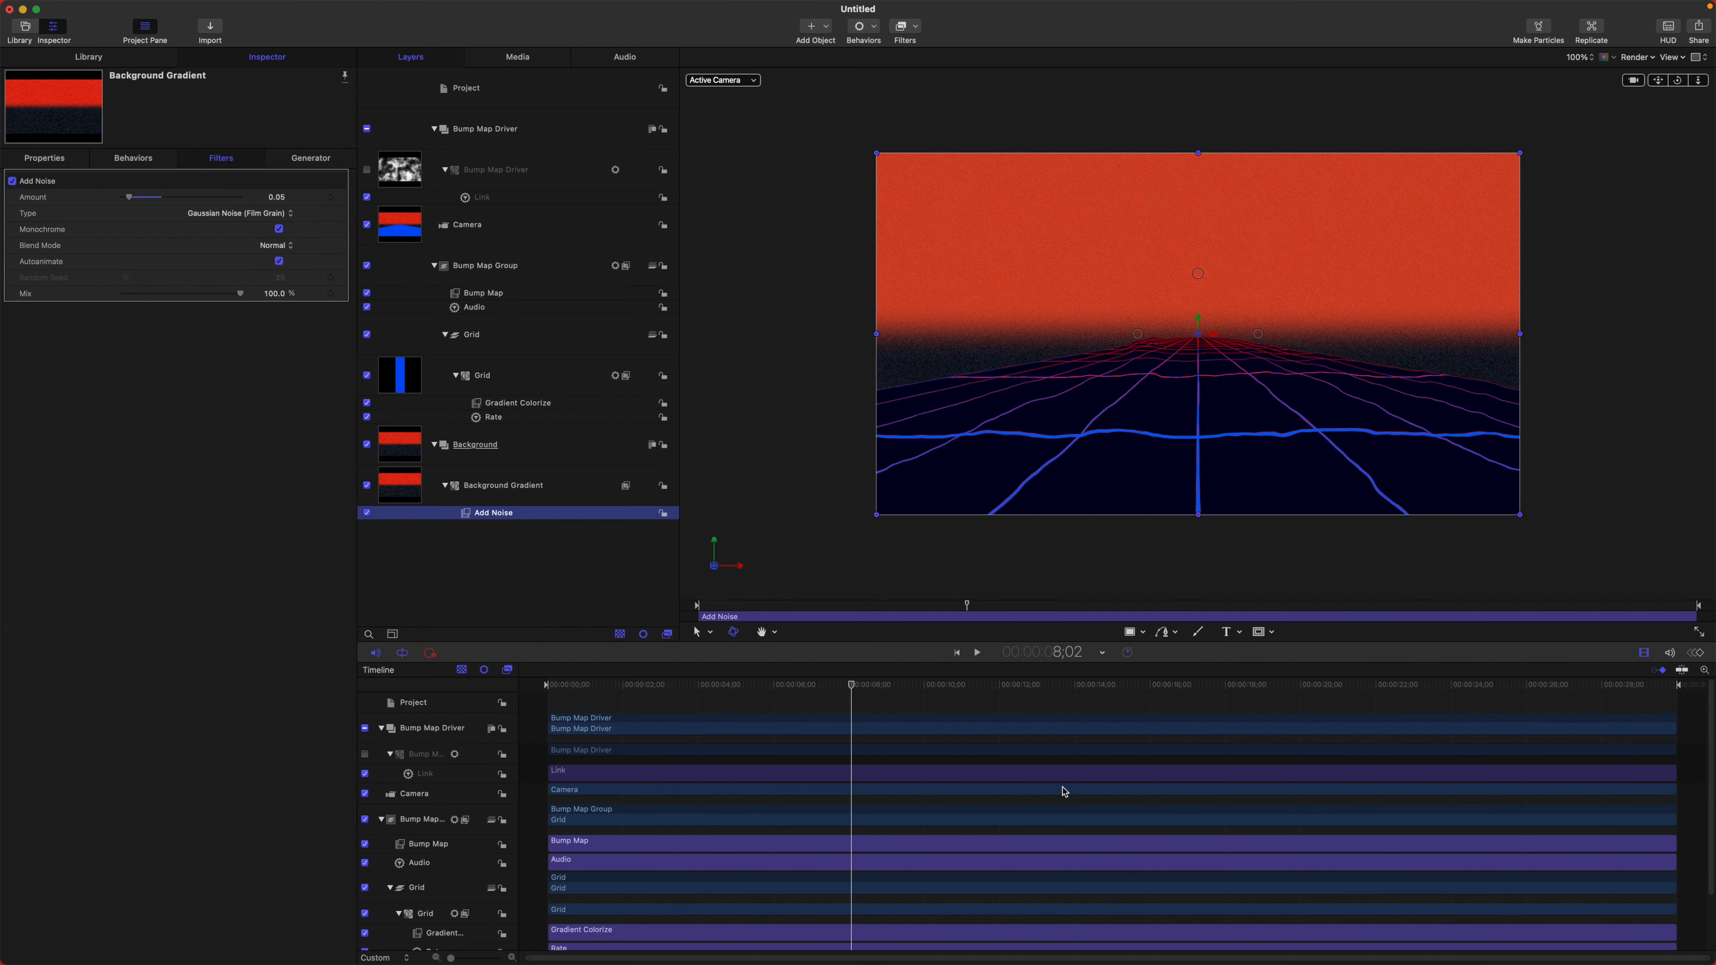
Step: Play and scrub the animation at several canvas magnifications to check the grainy background behind the moving terrain
{"action": "left_click_drag", "start_coordinate": [962, 685], "coordinate": [763, 684]}
{"action": "key", "text": "space"}
{"action": "left_click", "coordinate": [820, 337]}
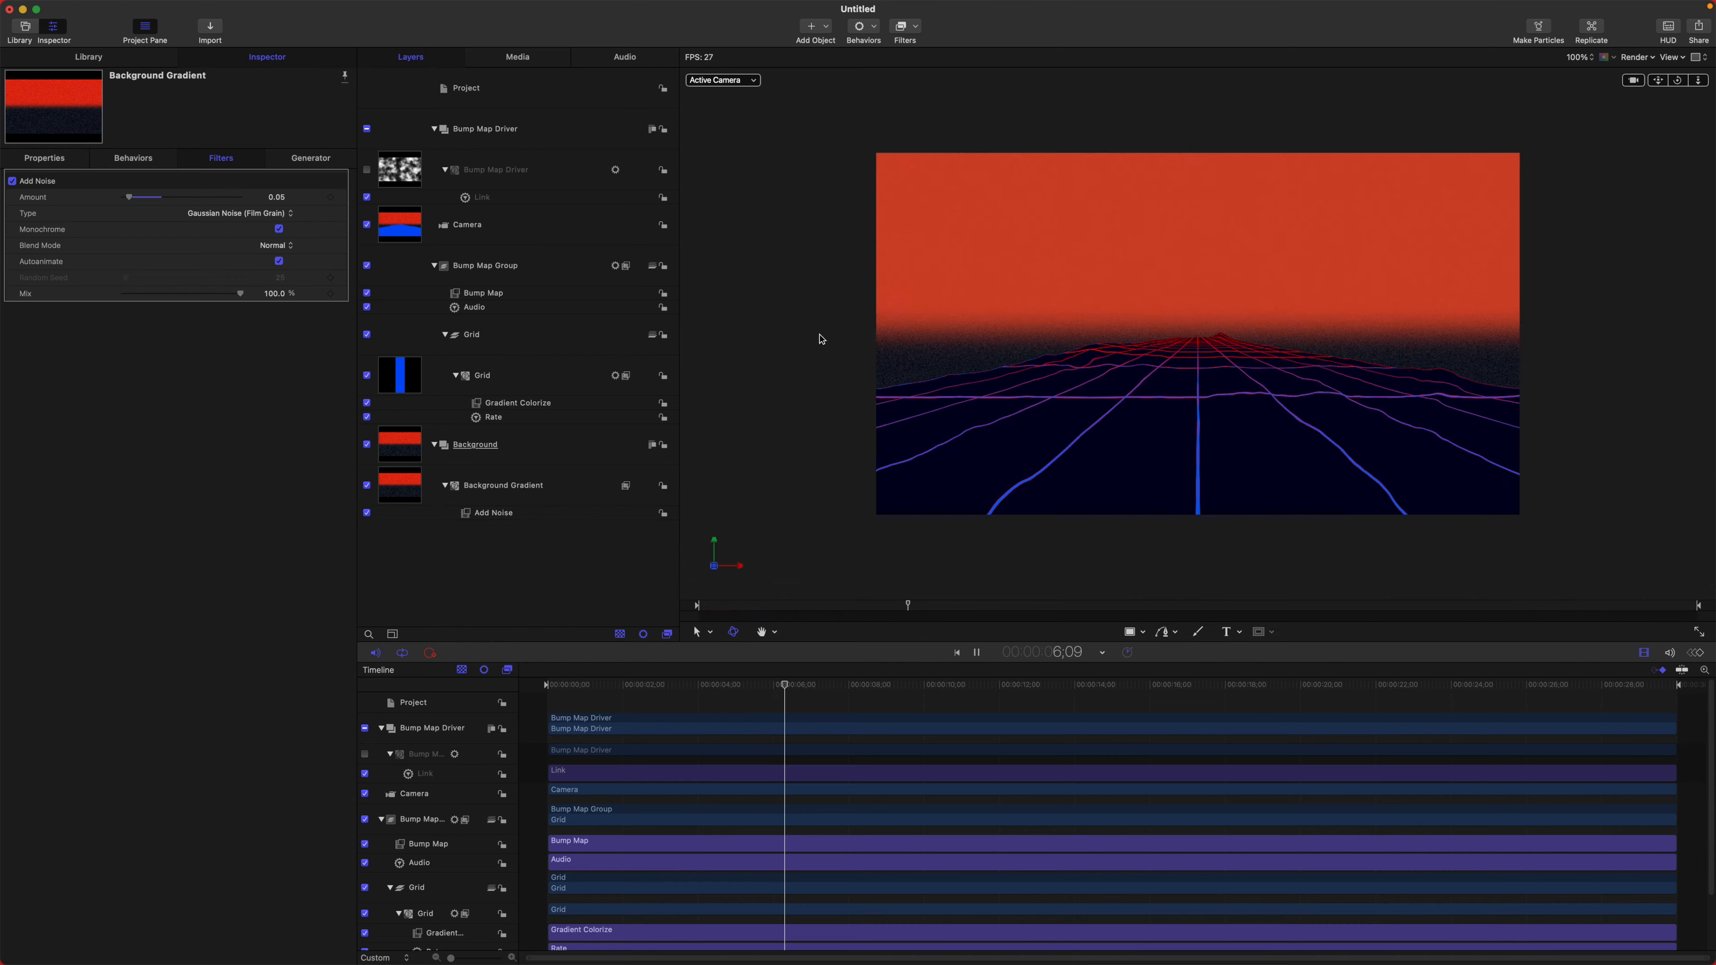
{"action": "key", "text": "shift+z"}
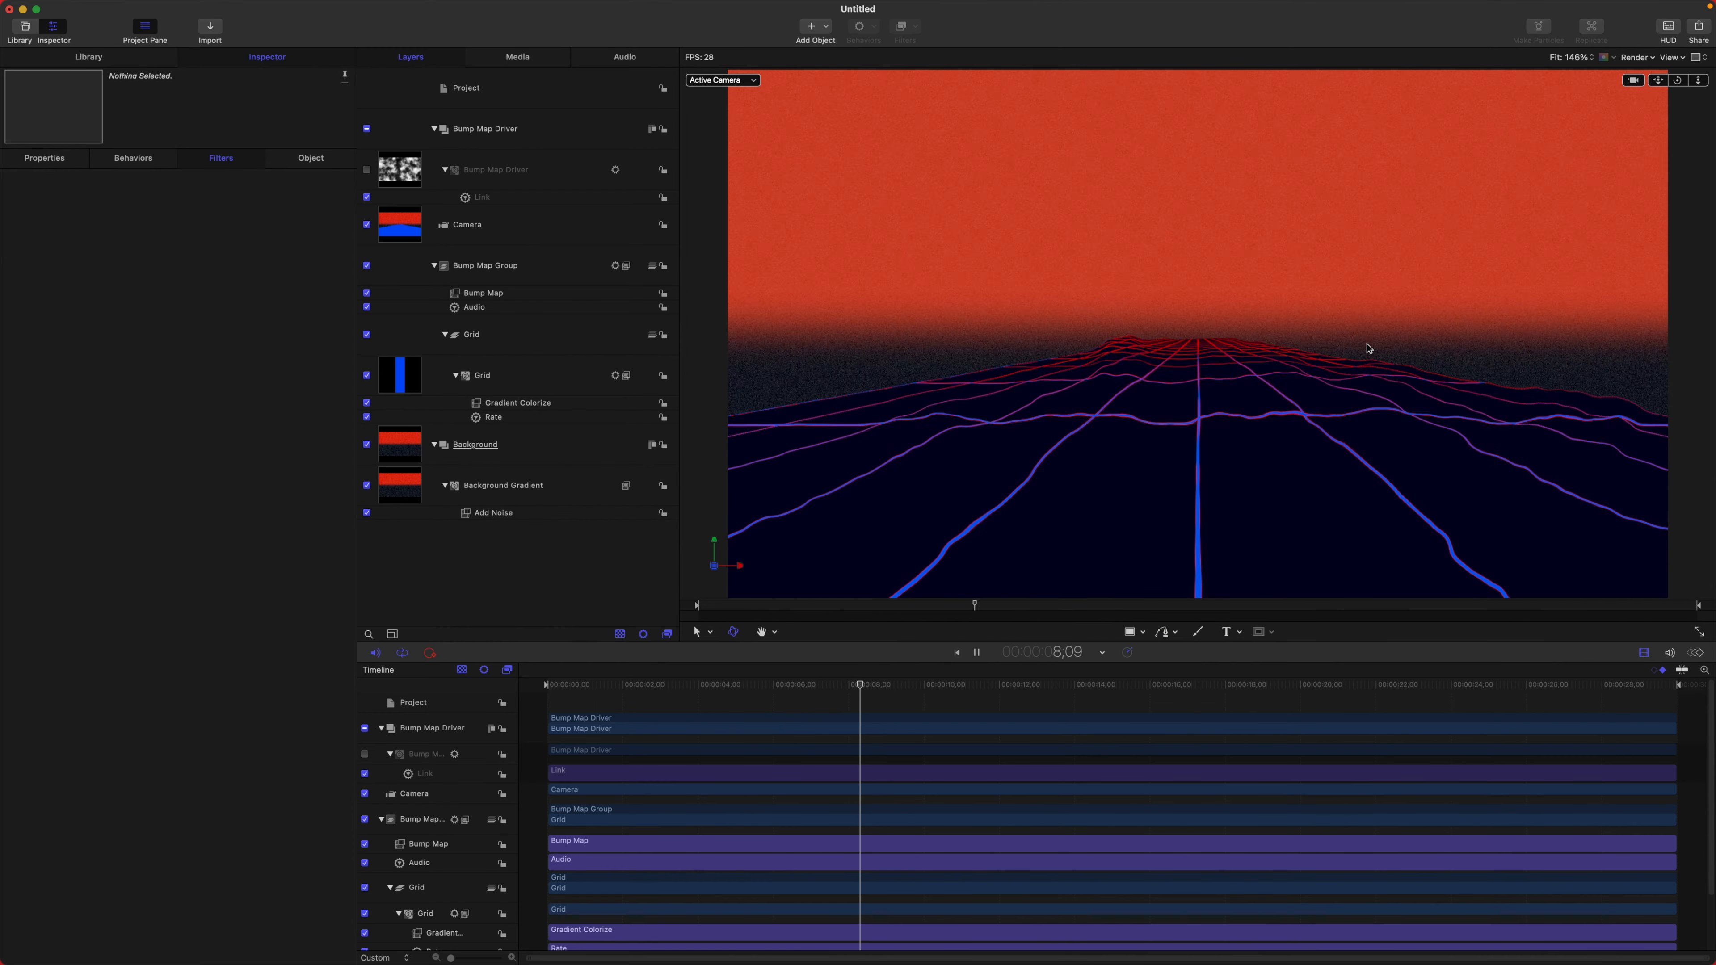
{"action": "key", "text": "super+minus"}
{"action": "key", "text": "super+minus"}
{"action": "key", "text": "space"}
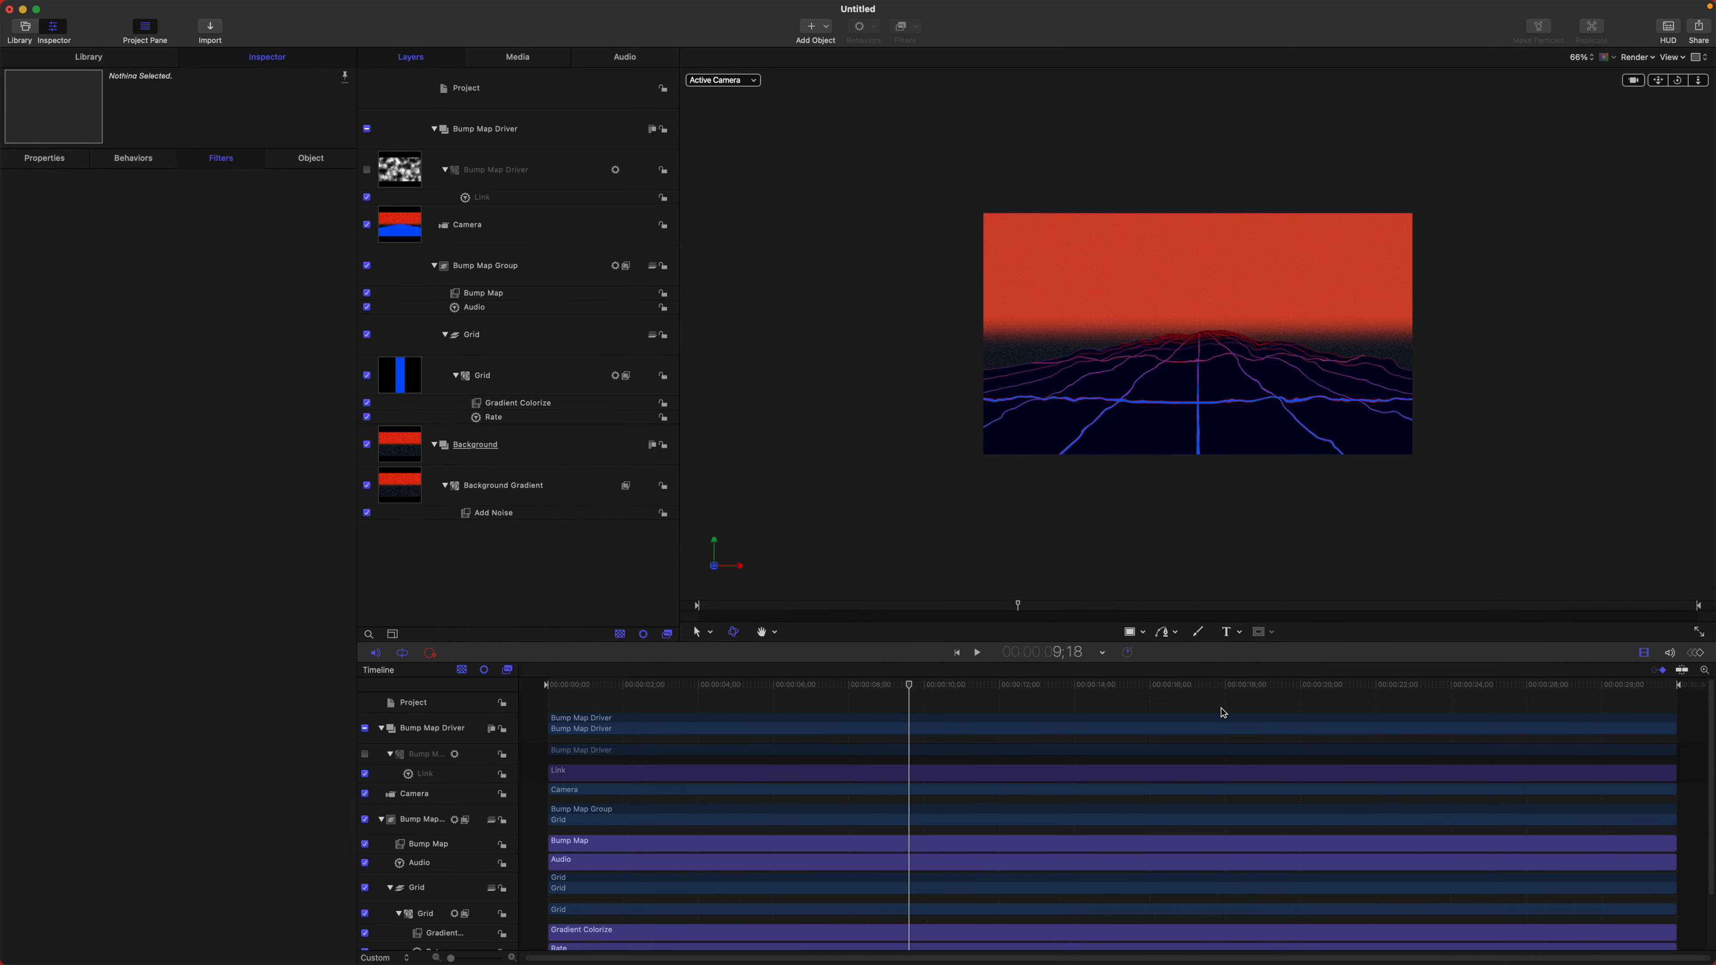
{"action": "left_click_drag", "start_coordinate": [970, 691], "coordinate": [876, 680]}
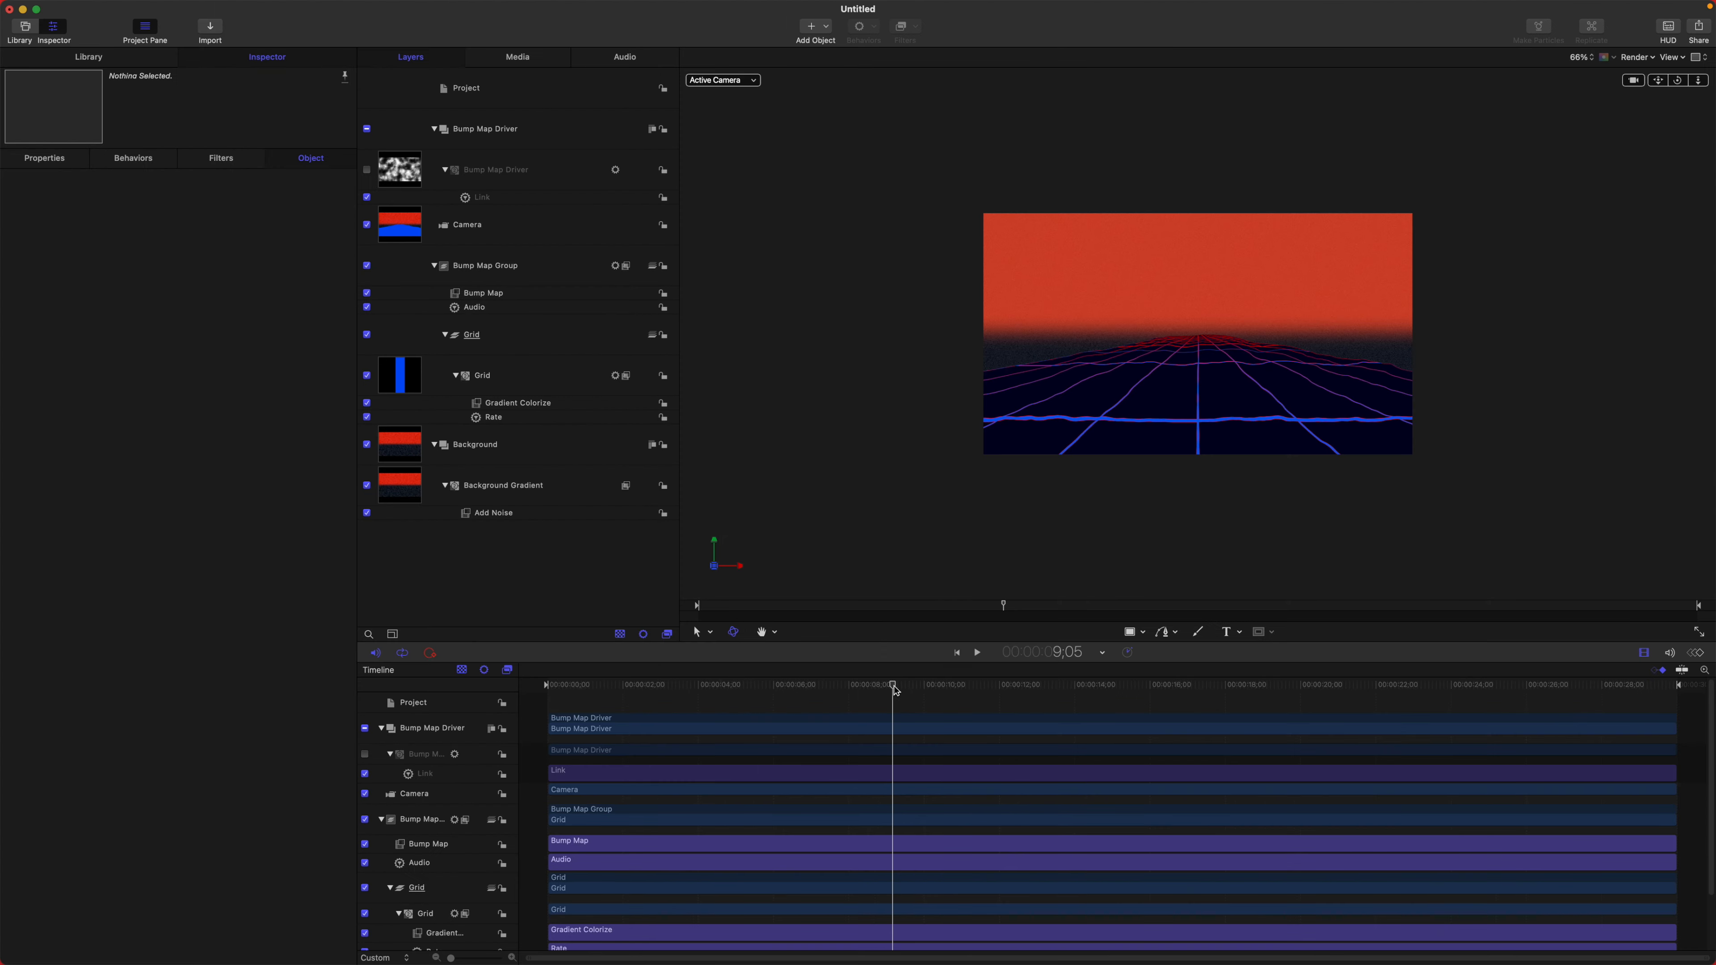
{"action": "left_click_drag", "start_coordinate": [897, 687], "coordinate": [973, 703]}
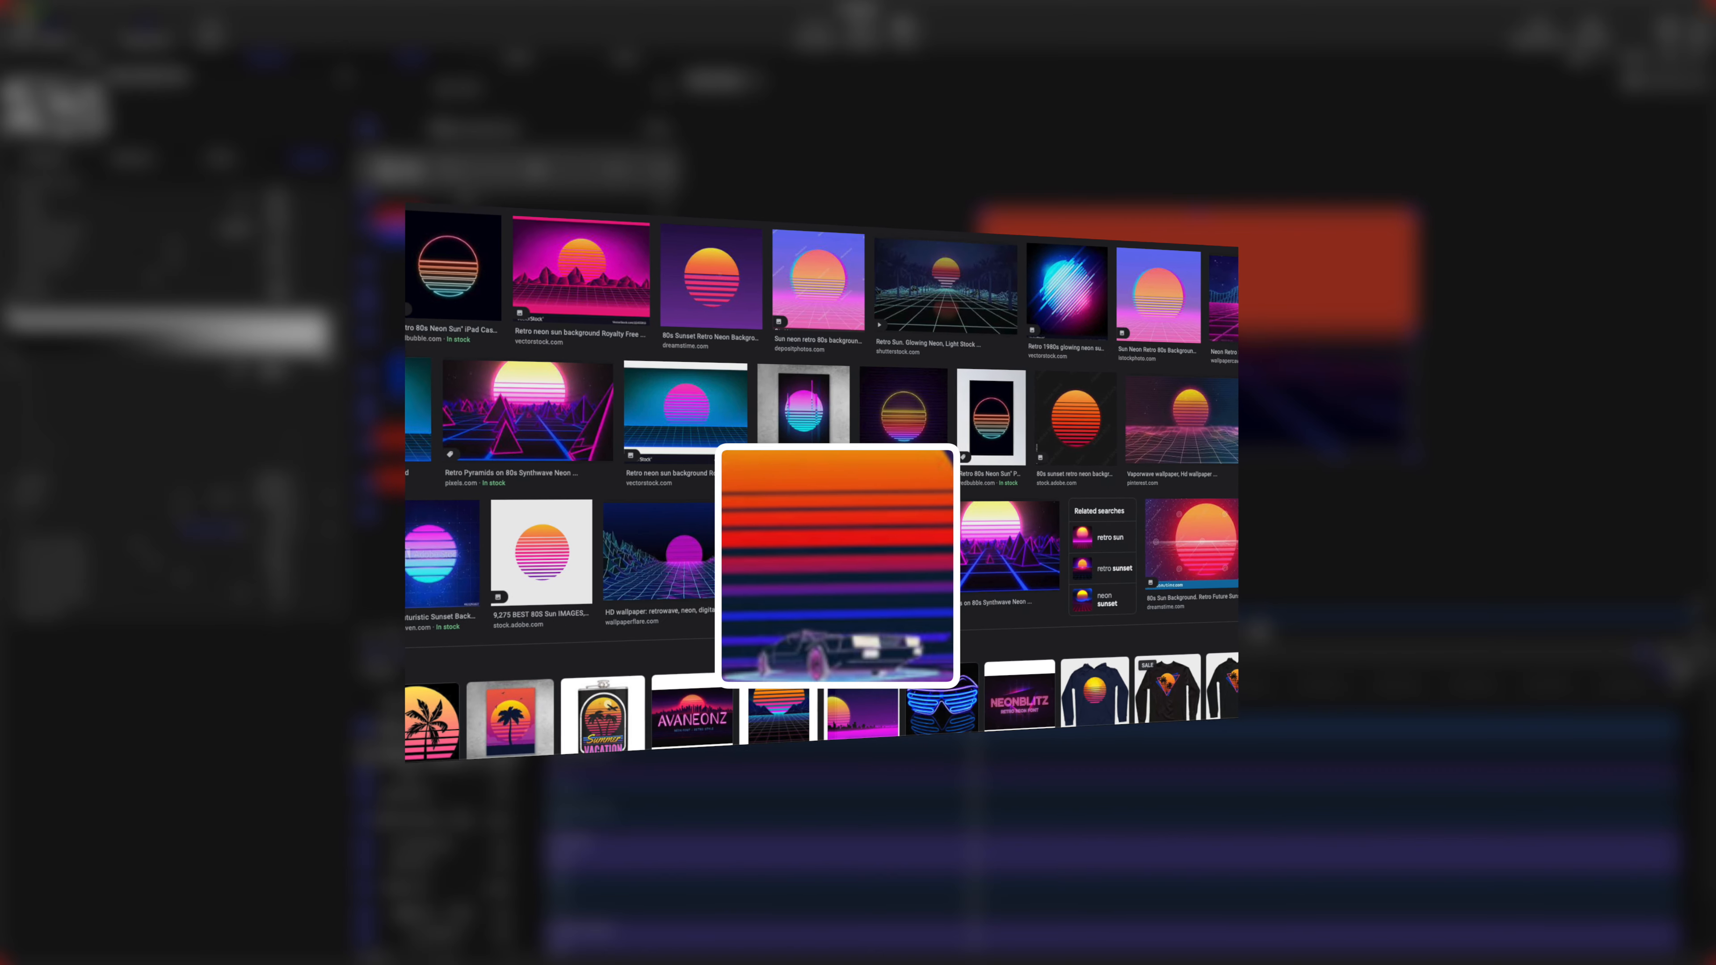
Step: Hide the Grid generator and the Background group, leaving nothing selected
{"action": "left_click", "coordinate": [367, 375]}
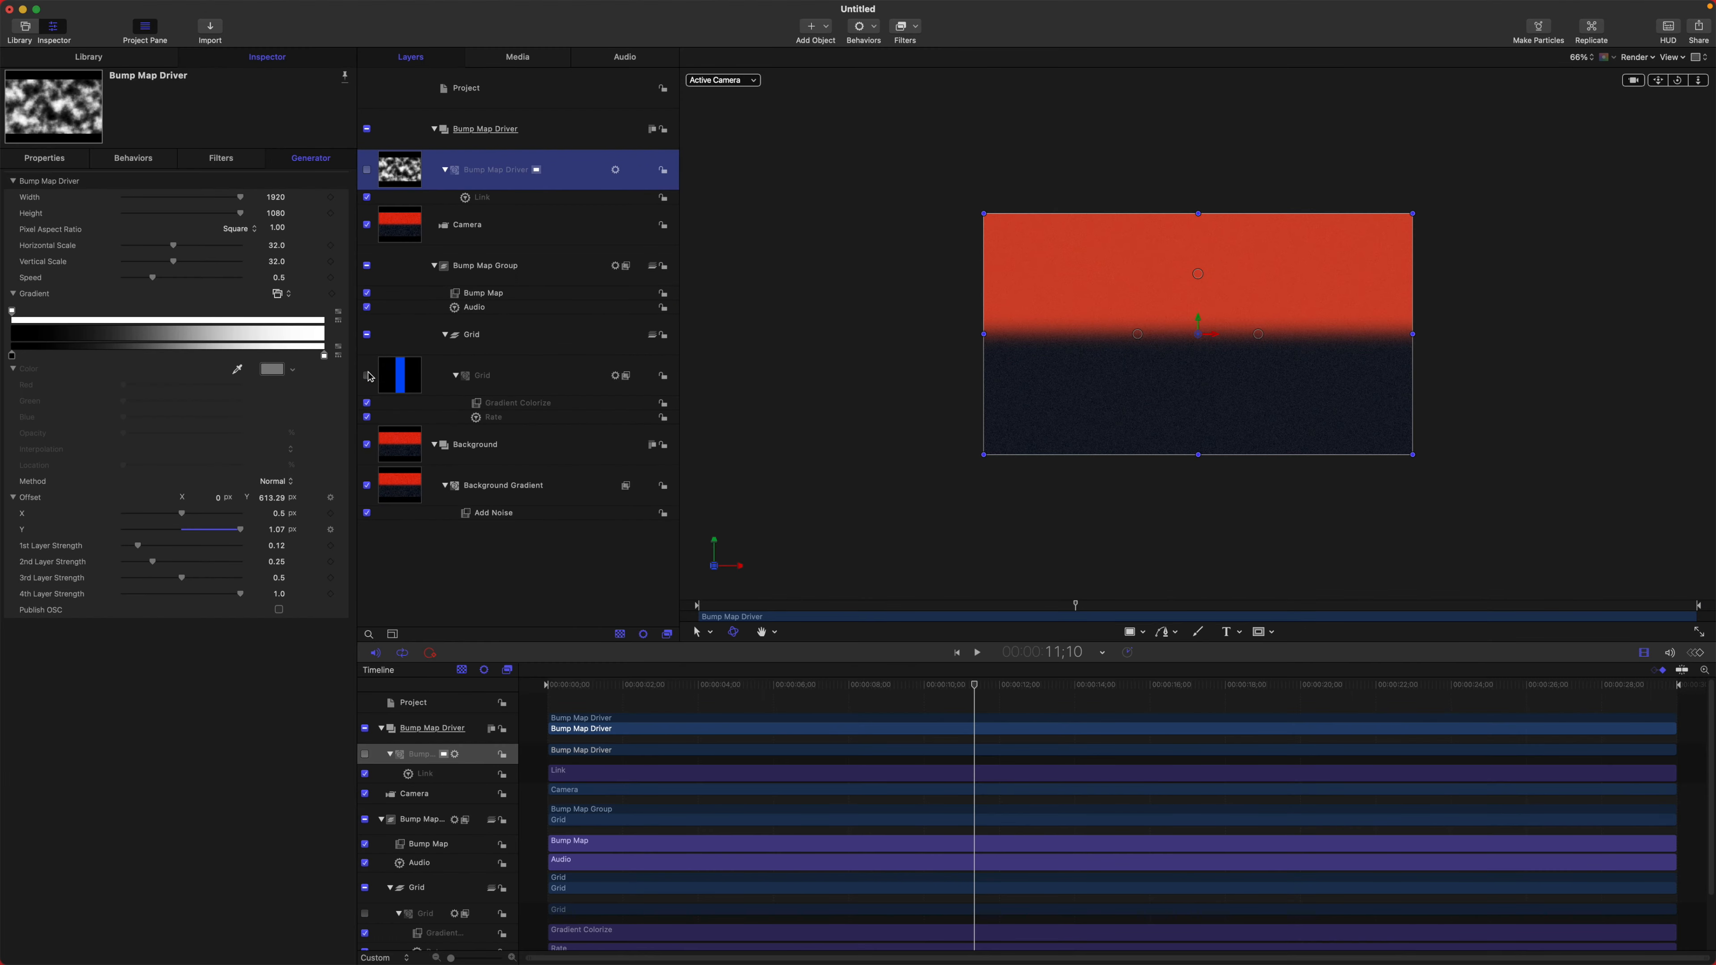
{"action": "left_click", "coordinate": [367, 444]}
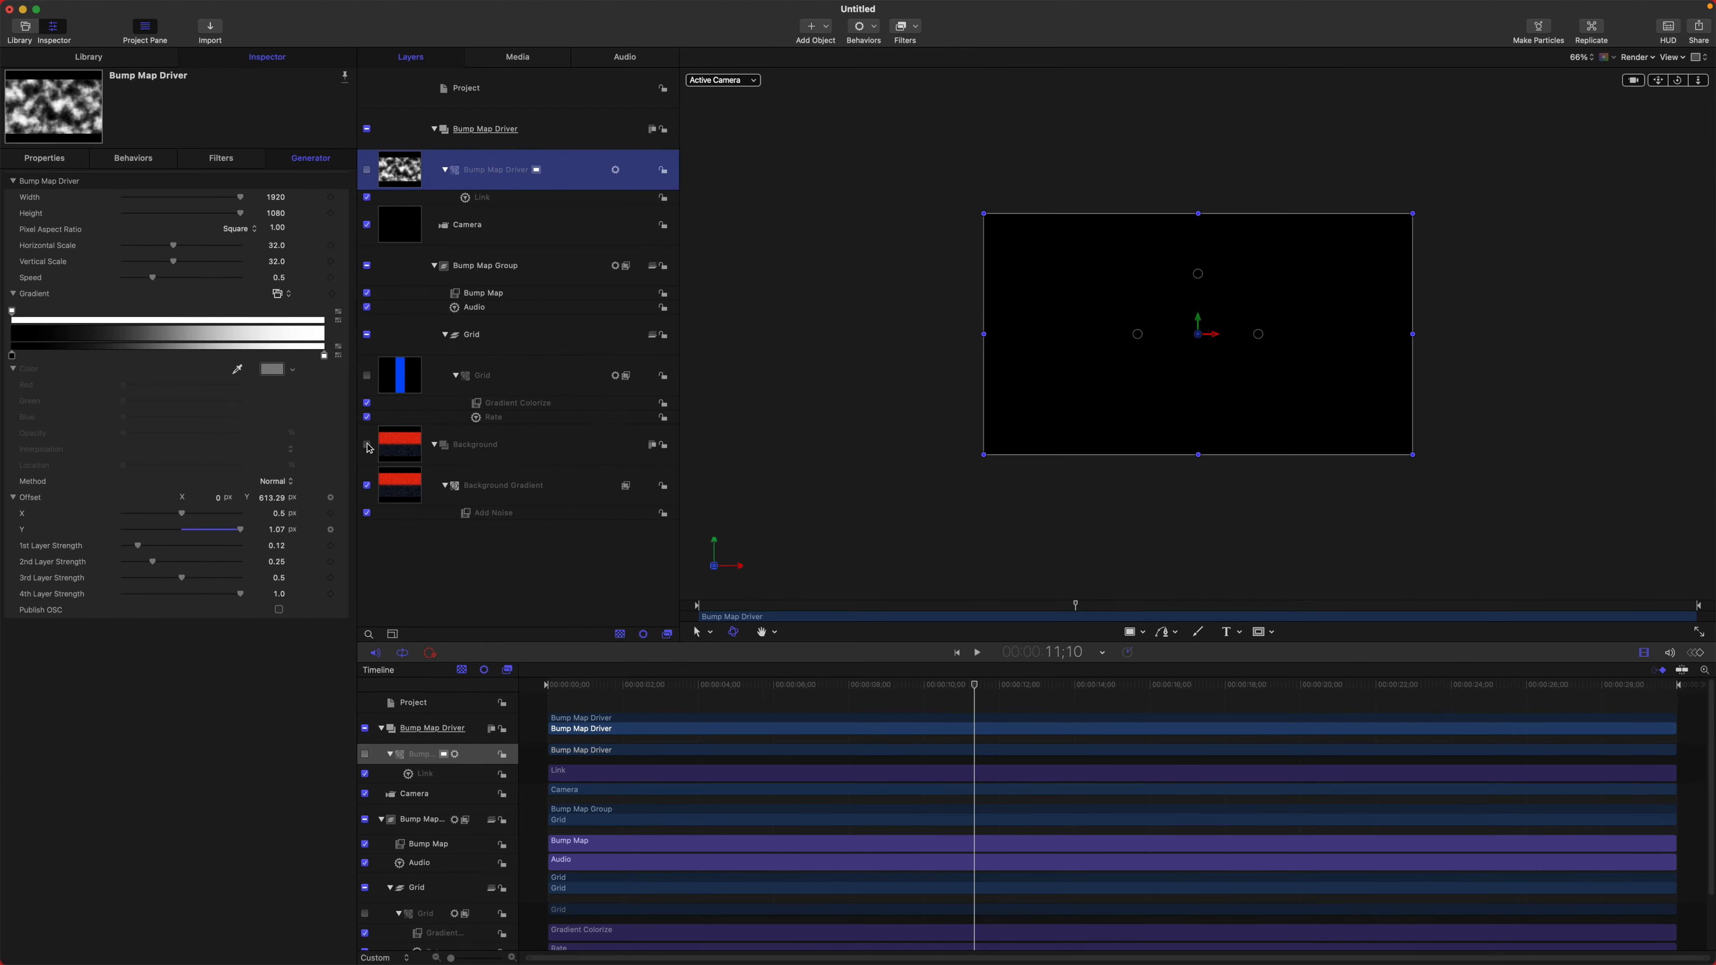
{"action": "left_click", "coordinate": [1112, 582]}
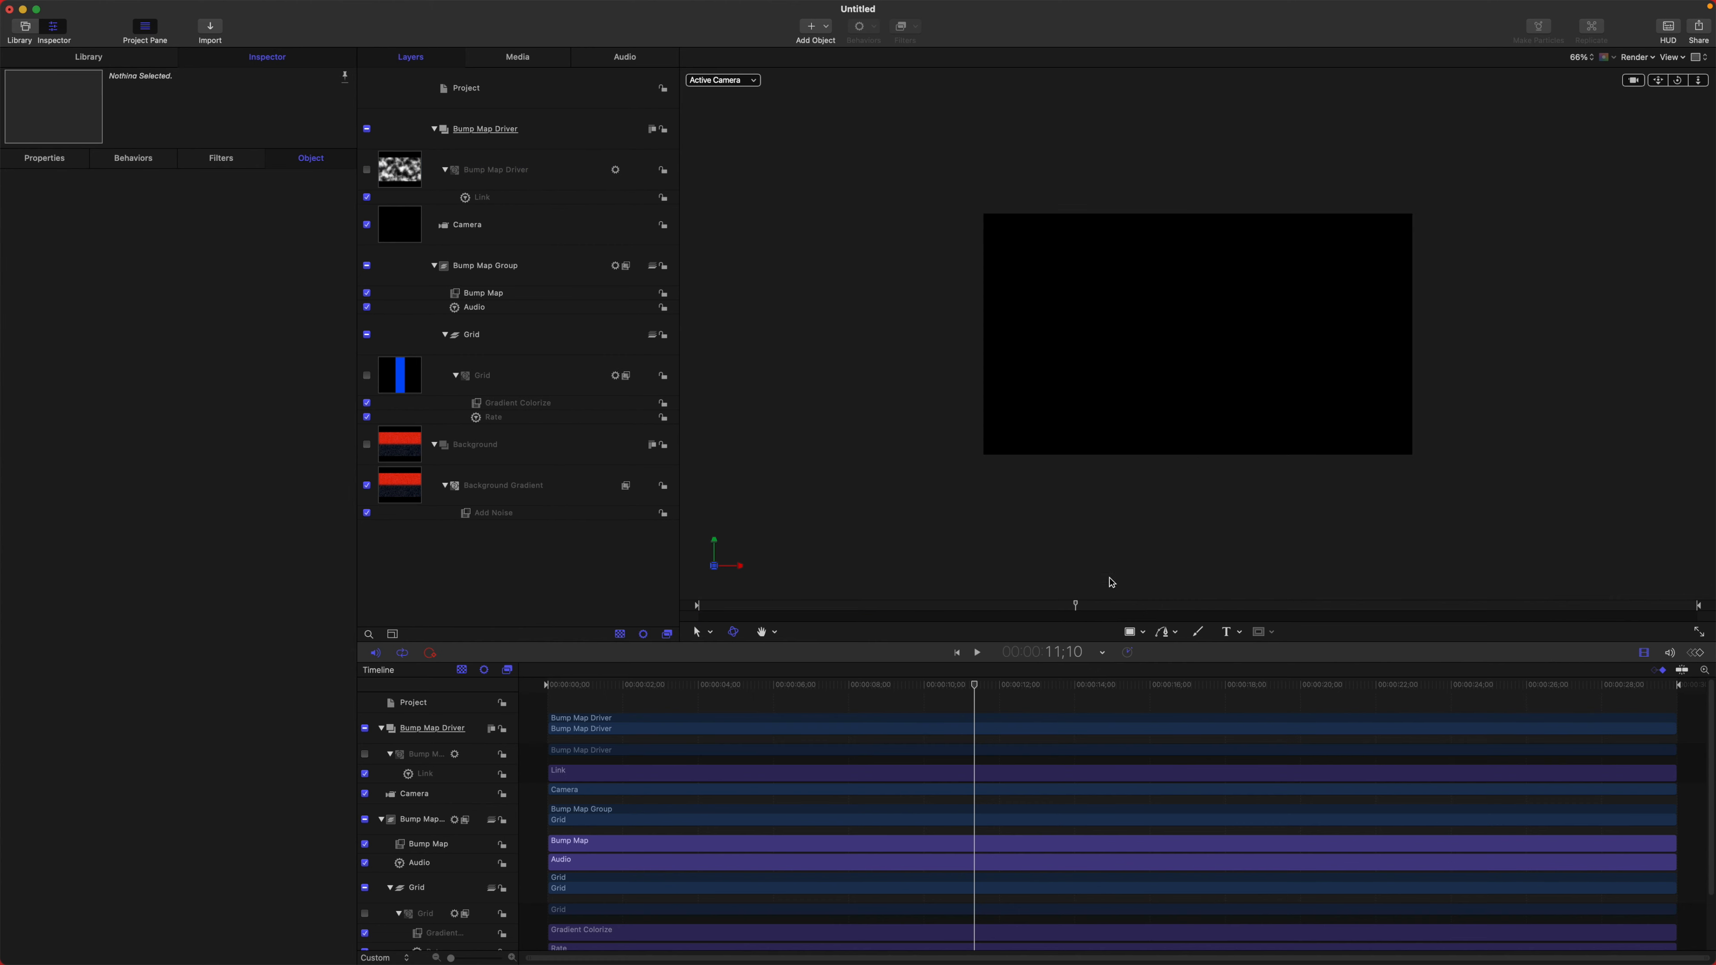
Step: Draw a circle near the centre of the canvas and turn off its outline
{"action": "left_click", "coordinate": [1145, 638]}
{"action": "left_click", "coordinate": [1147, 671]}
{"action": "left_click_drag", "start_coordinate": [1137, 271], "coordinate": [1244, 383]}
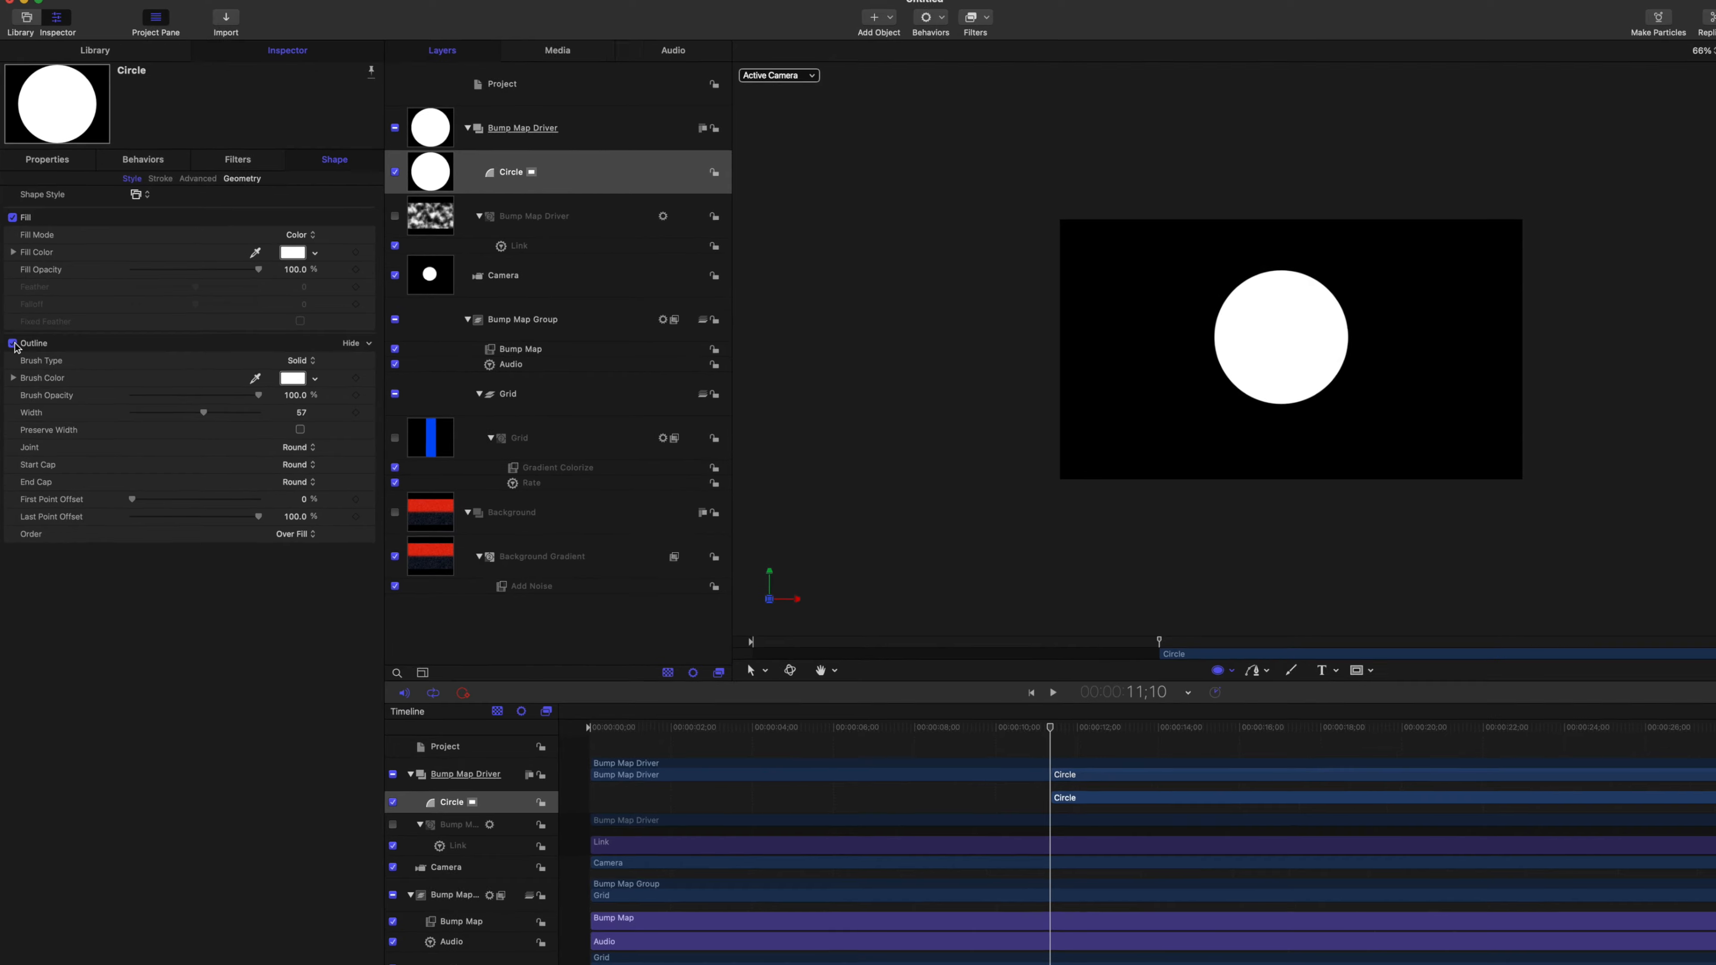
{"action": "left_click", "coordinate": [12, 328]}
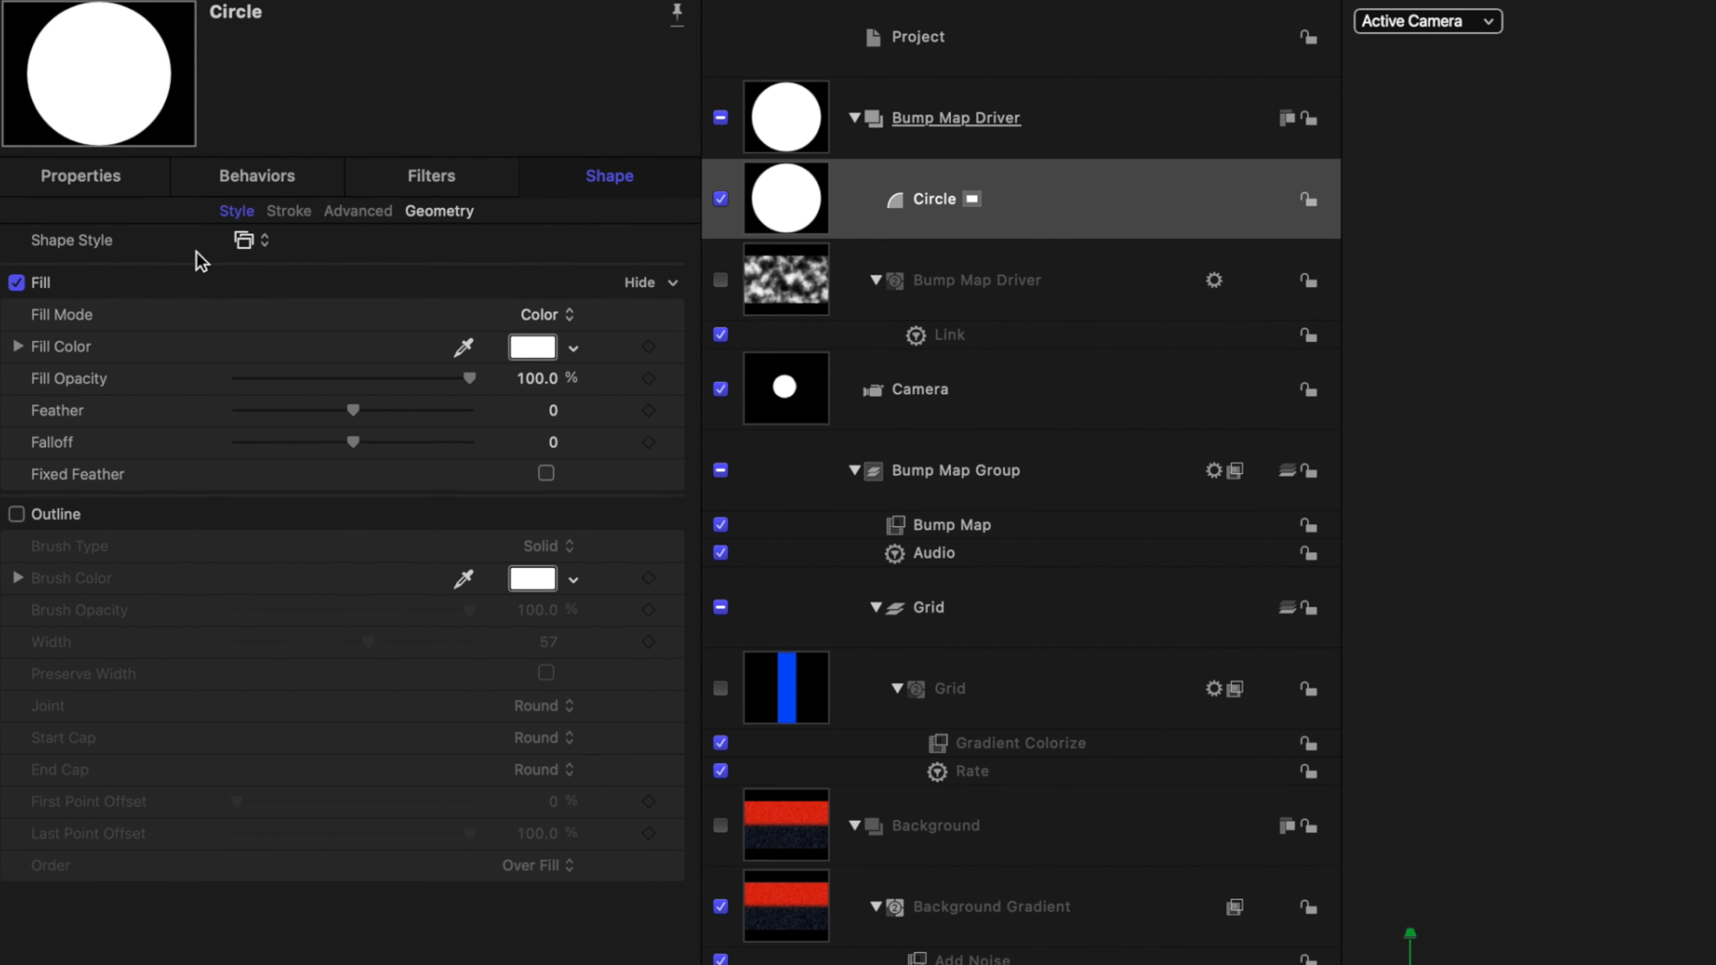
Step: Reset the circle's position to X 0 px and Y 0 px
{"action": "left_click", "coordinate": [123, 192]}
{"action": "left_click", "coordinate": [672, 254]}
{"action": "left_click", "coordinate": [695, 269]}
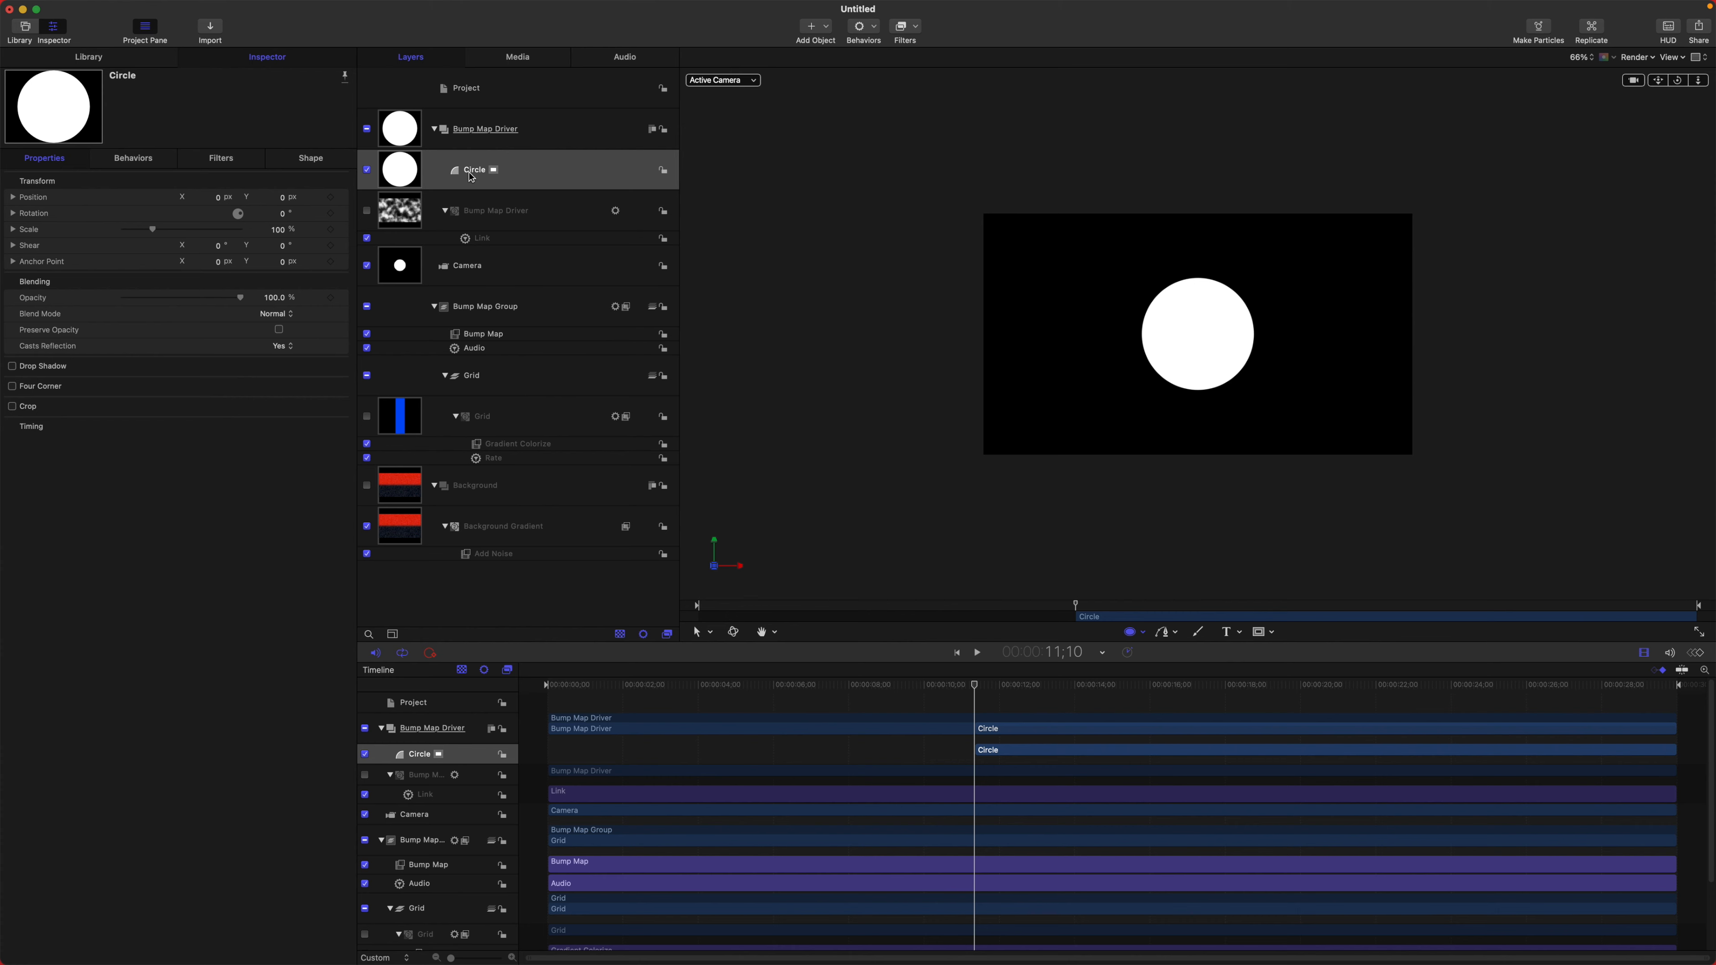
Step: Move the circle into its own group above Background, naming the group Sun Group and the circle Sun Base
{"action": "left_click_drag", "start_coordinate": [468, 173], "coordinate": [405, 466]}
{"action": "double_click", "coordinate": [475, 454]}
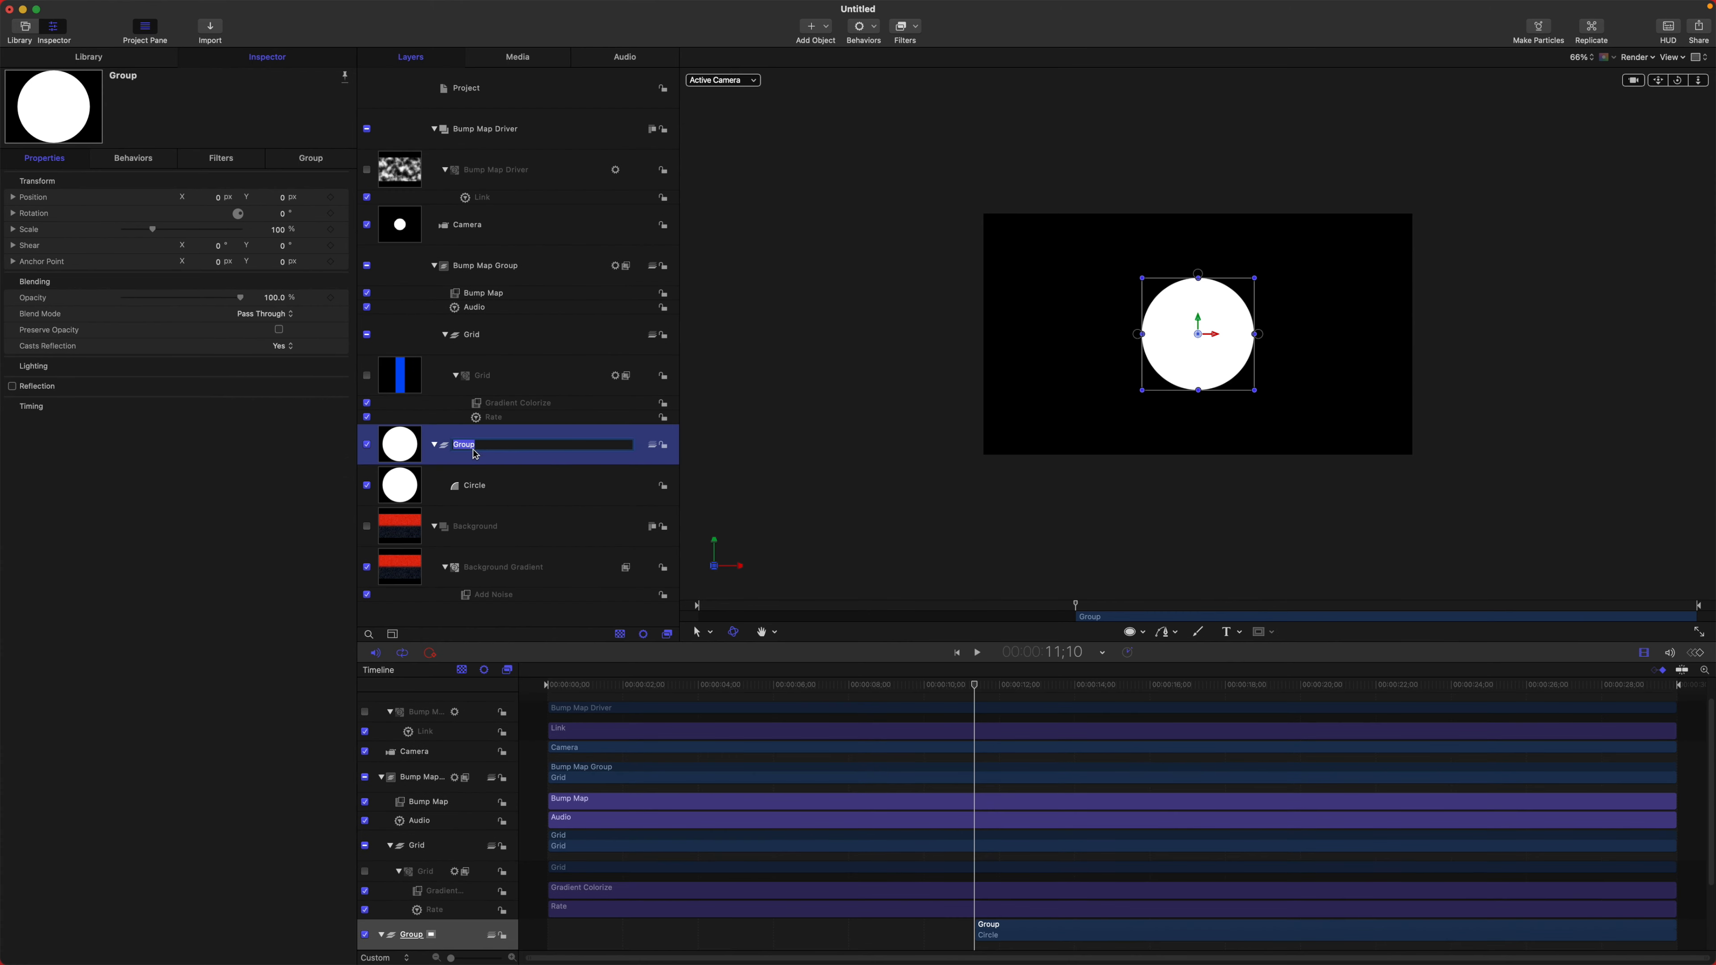
{"action": "type", "text": "Sun Group"}
{"action": "double_click", "coordinate": [482, 485]}
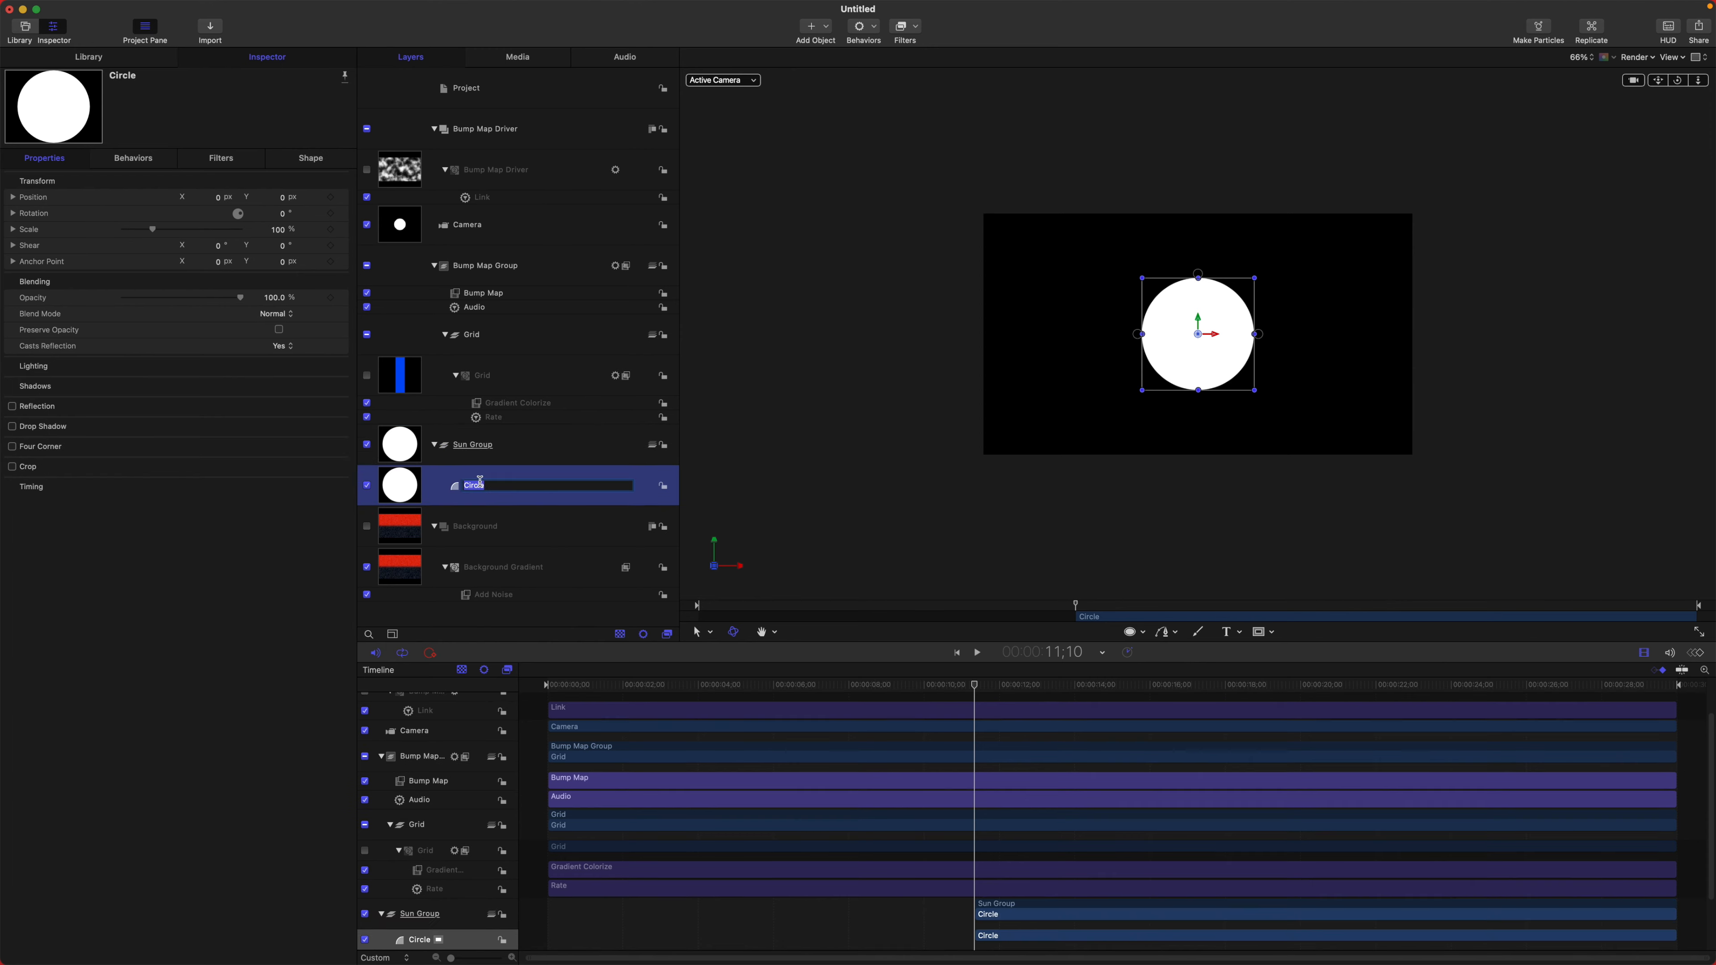
{"action": "key", "text": "Return"}
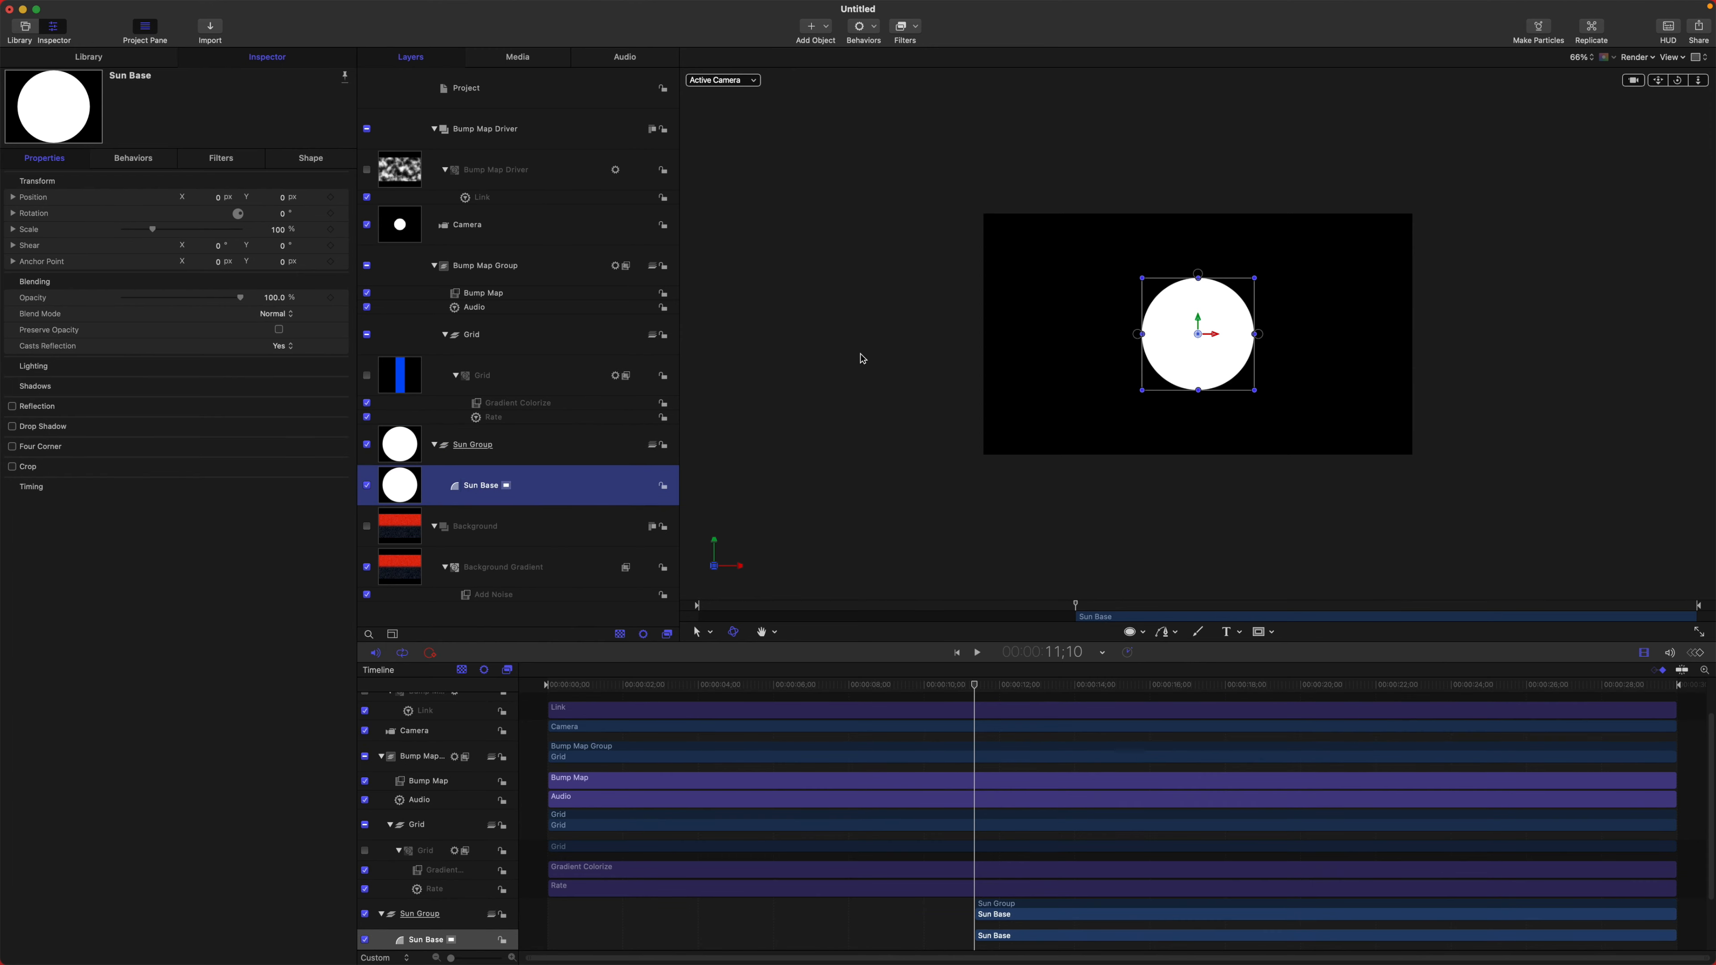
{"action": "left_click", "coordinate": [1021, 363]}
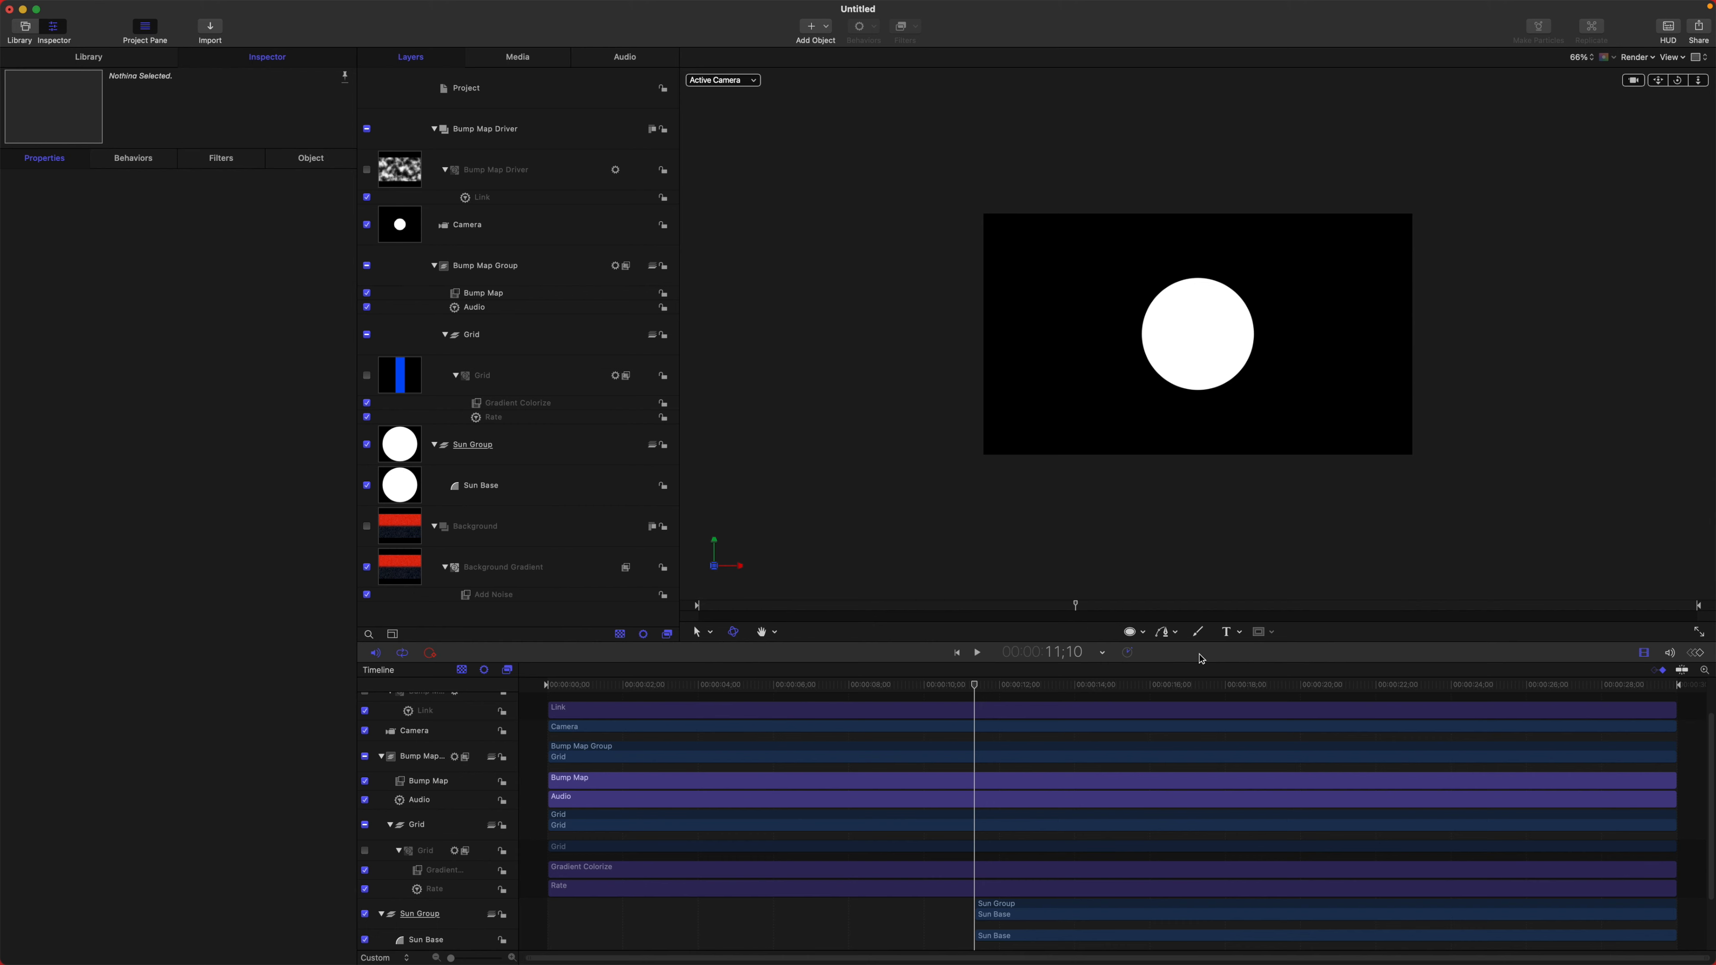
Step: Extend the Sun Base layer's in point to the start of the project and return the playhead to 00:00:00;00
{"action": "left_click", "coordinate": [531, 494]}
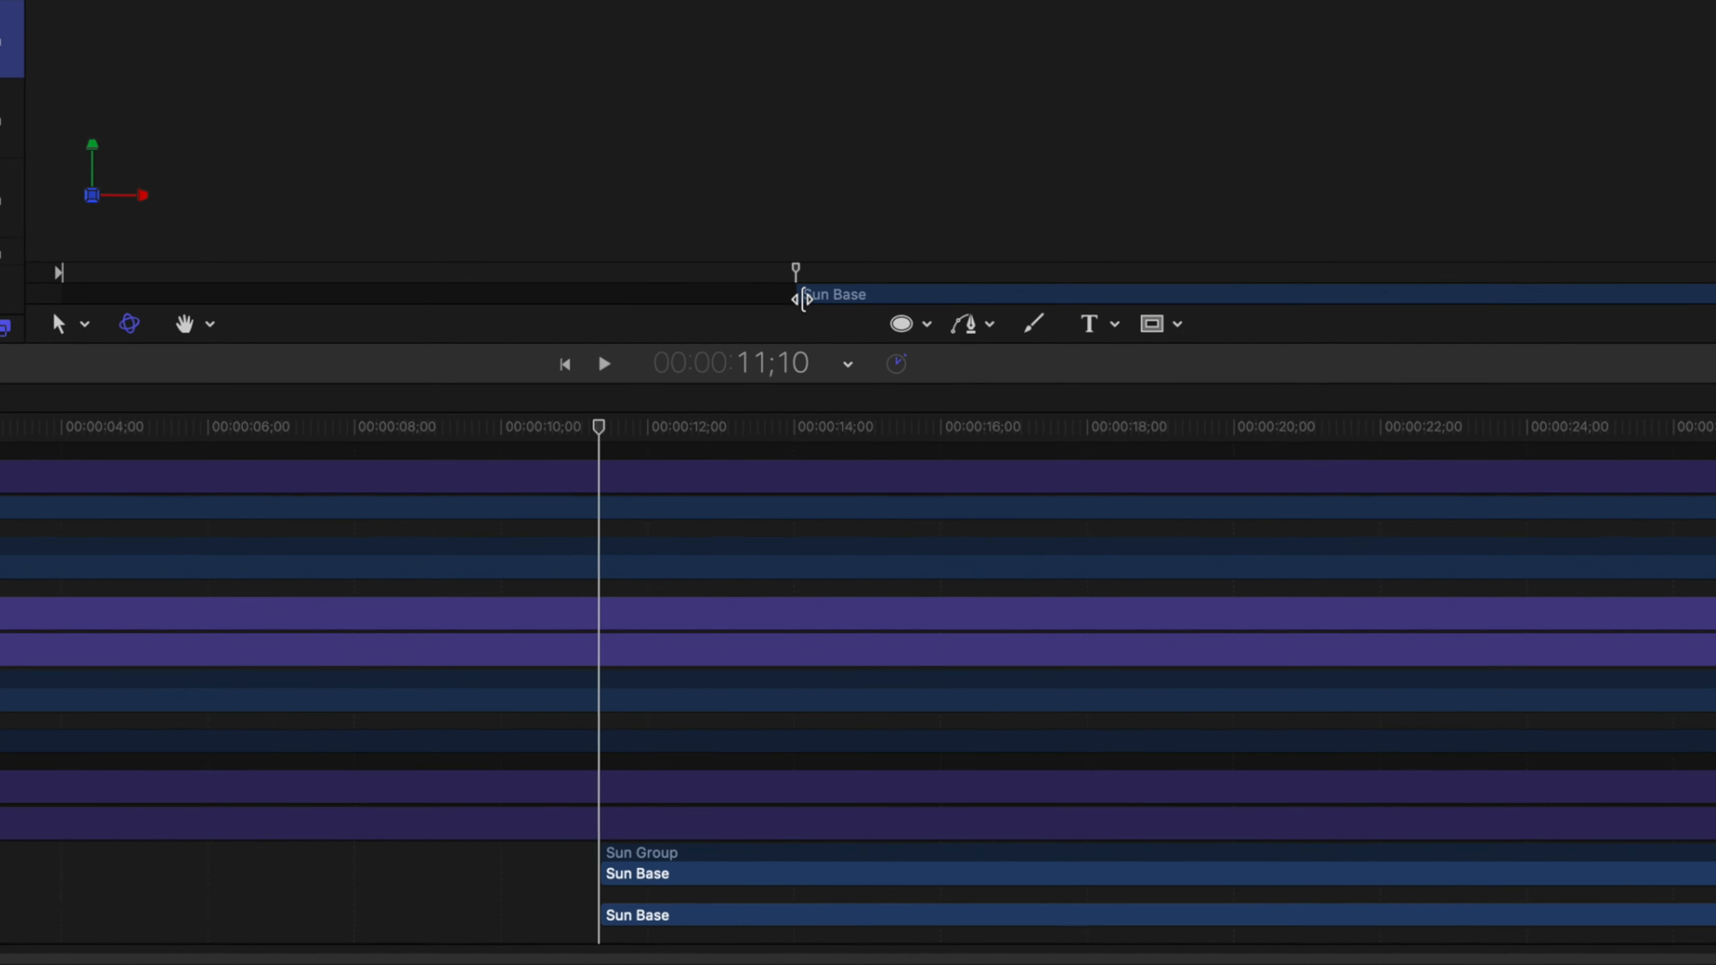
{"action": "left_click_drag", "start_coordinate": [784, 269], "coordinate": [30, 259]}
{"action": "key", "text": "i"}
{"action": "left_click_drag", "start_coordinate": [170, 270], "coordinate": [36, 270]}
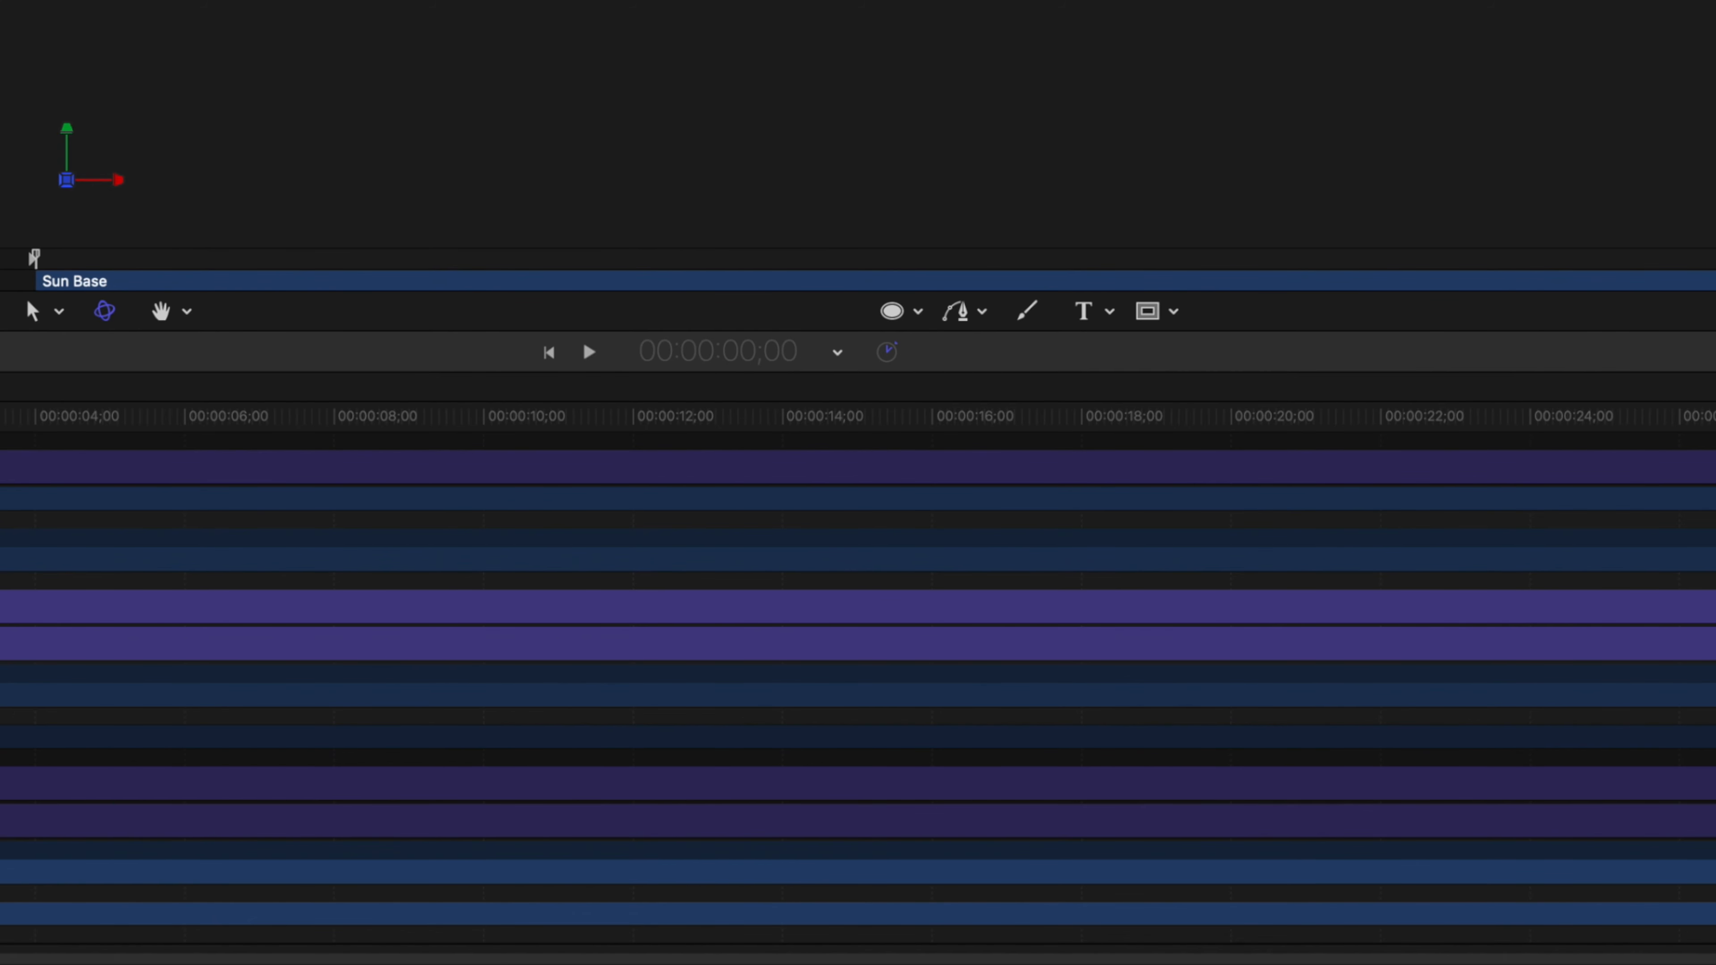
Step: Activate the Rectangle tool for drawing a shape in the Sun Group
{"action": "left_click", "coordinate": [918, 311]}
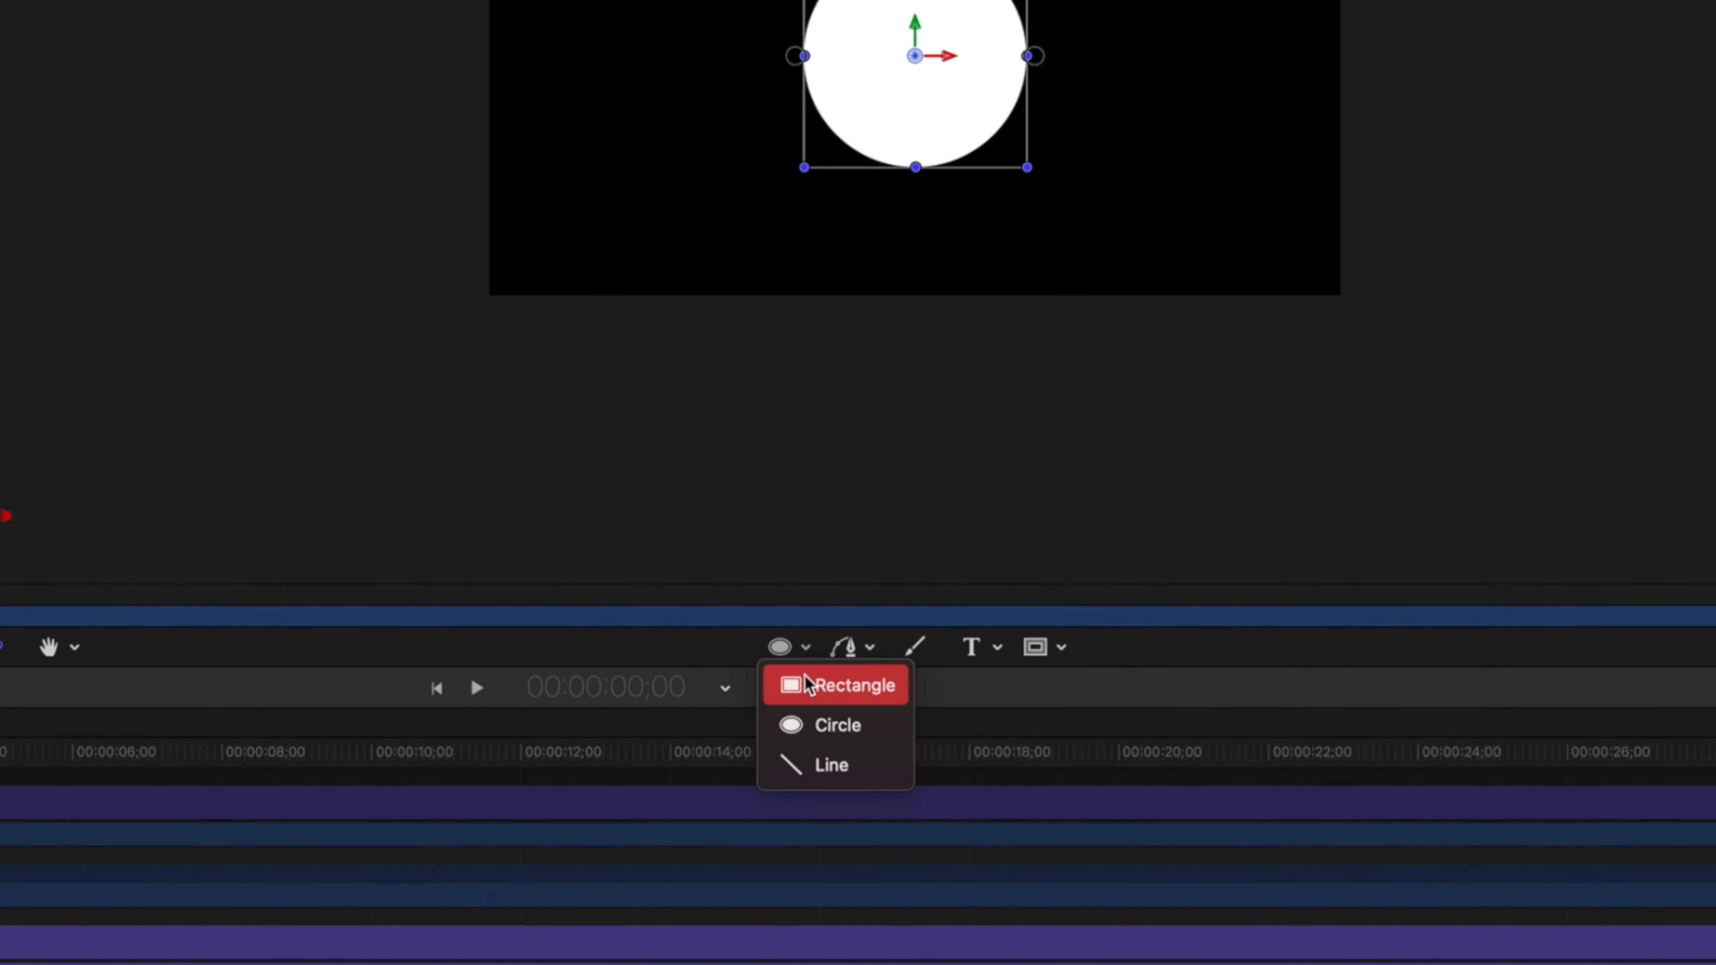
{"action": "left_click", "coordinate": [959, 349]}
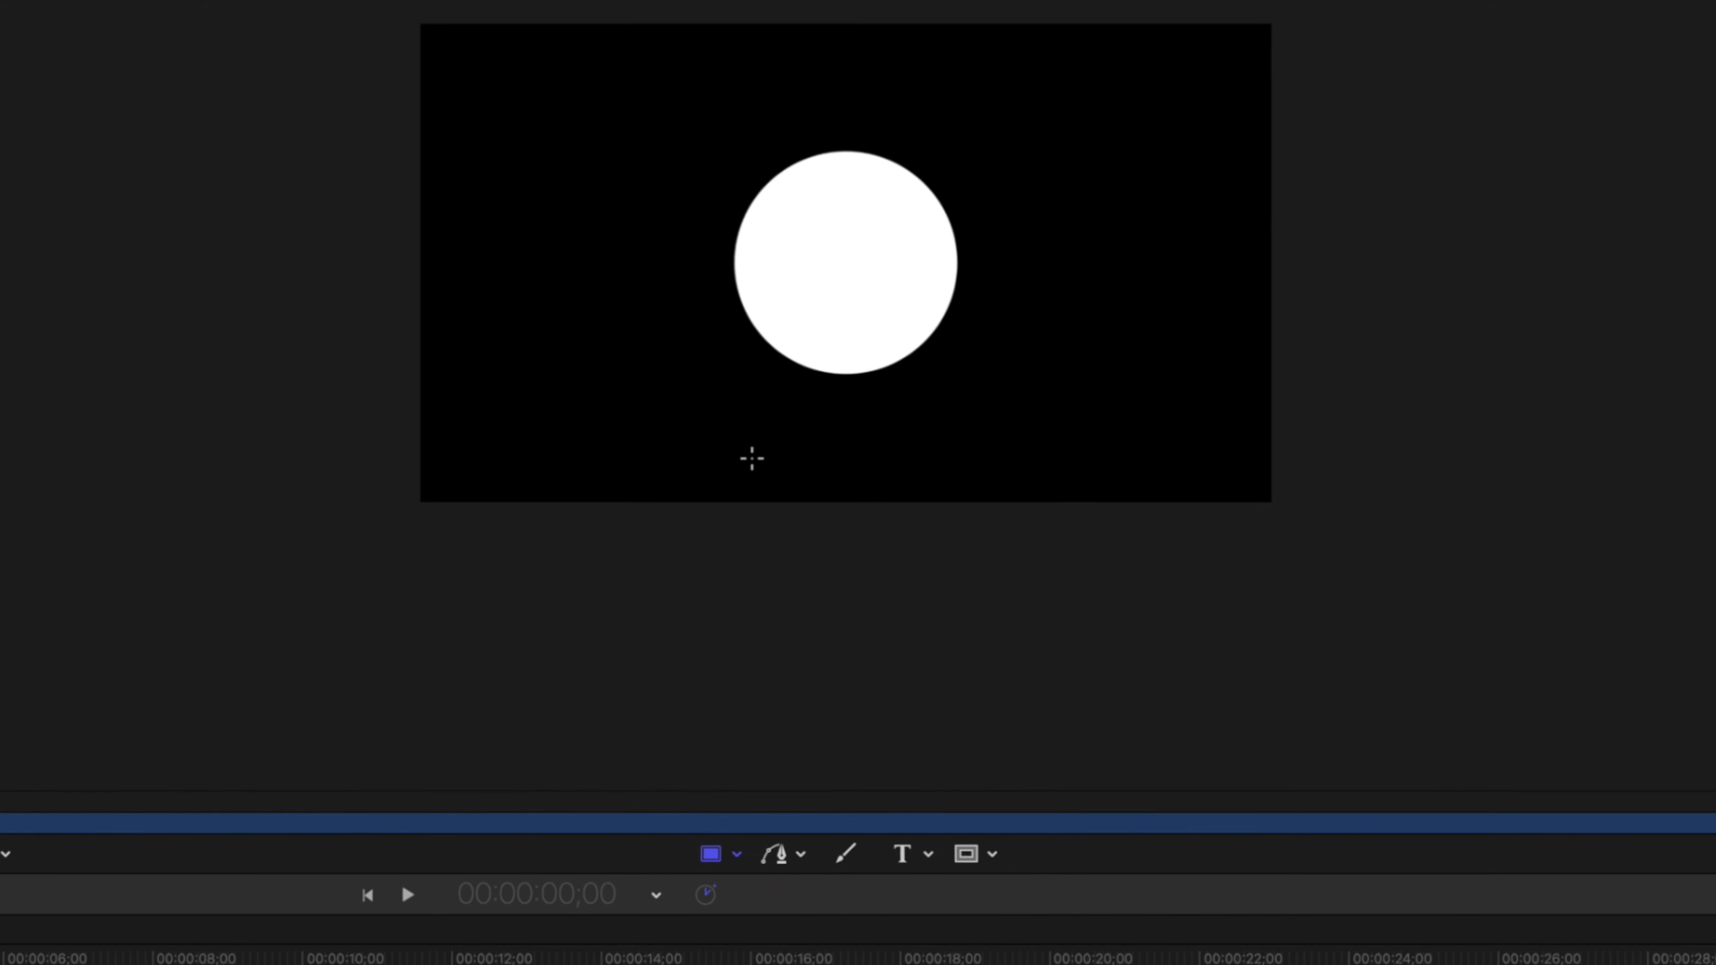